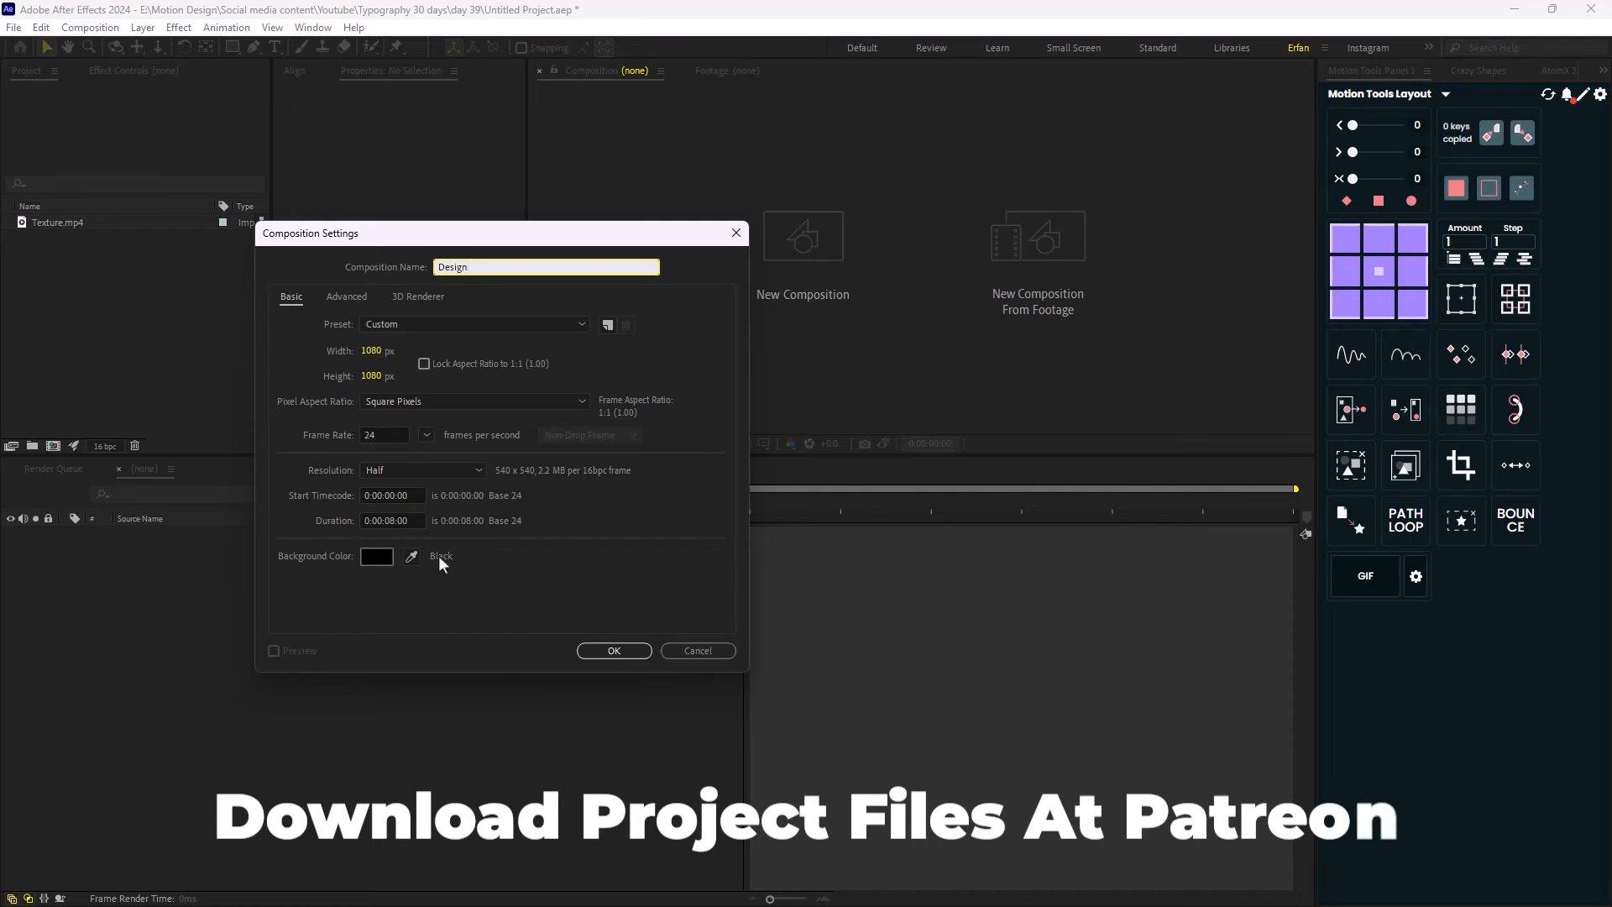
- Create the 1080 × 1080 px, 24 fps, 8-second composition Design and add a text layer reading DEVIL
click(615, 648)
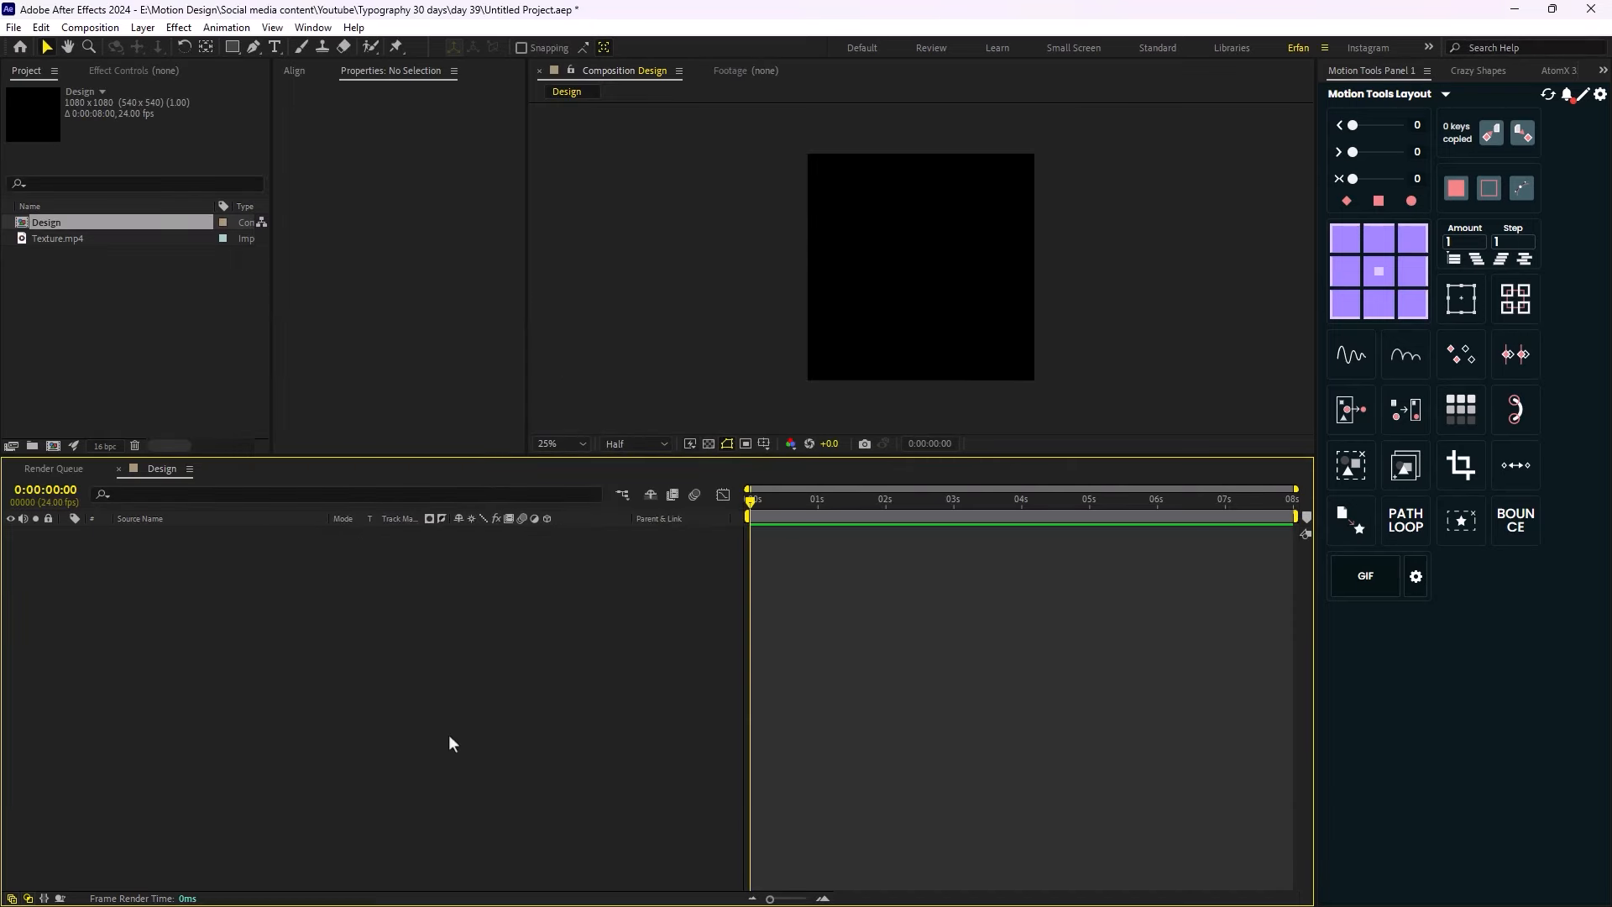
click(280, 49)
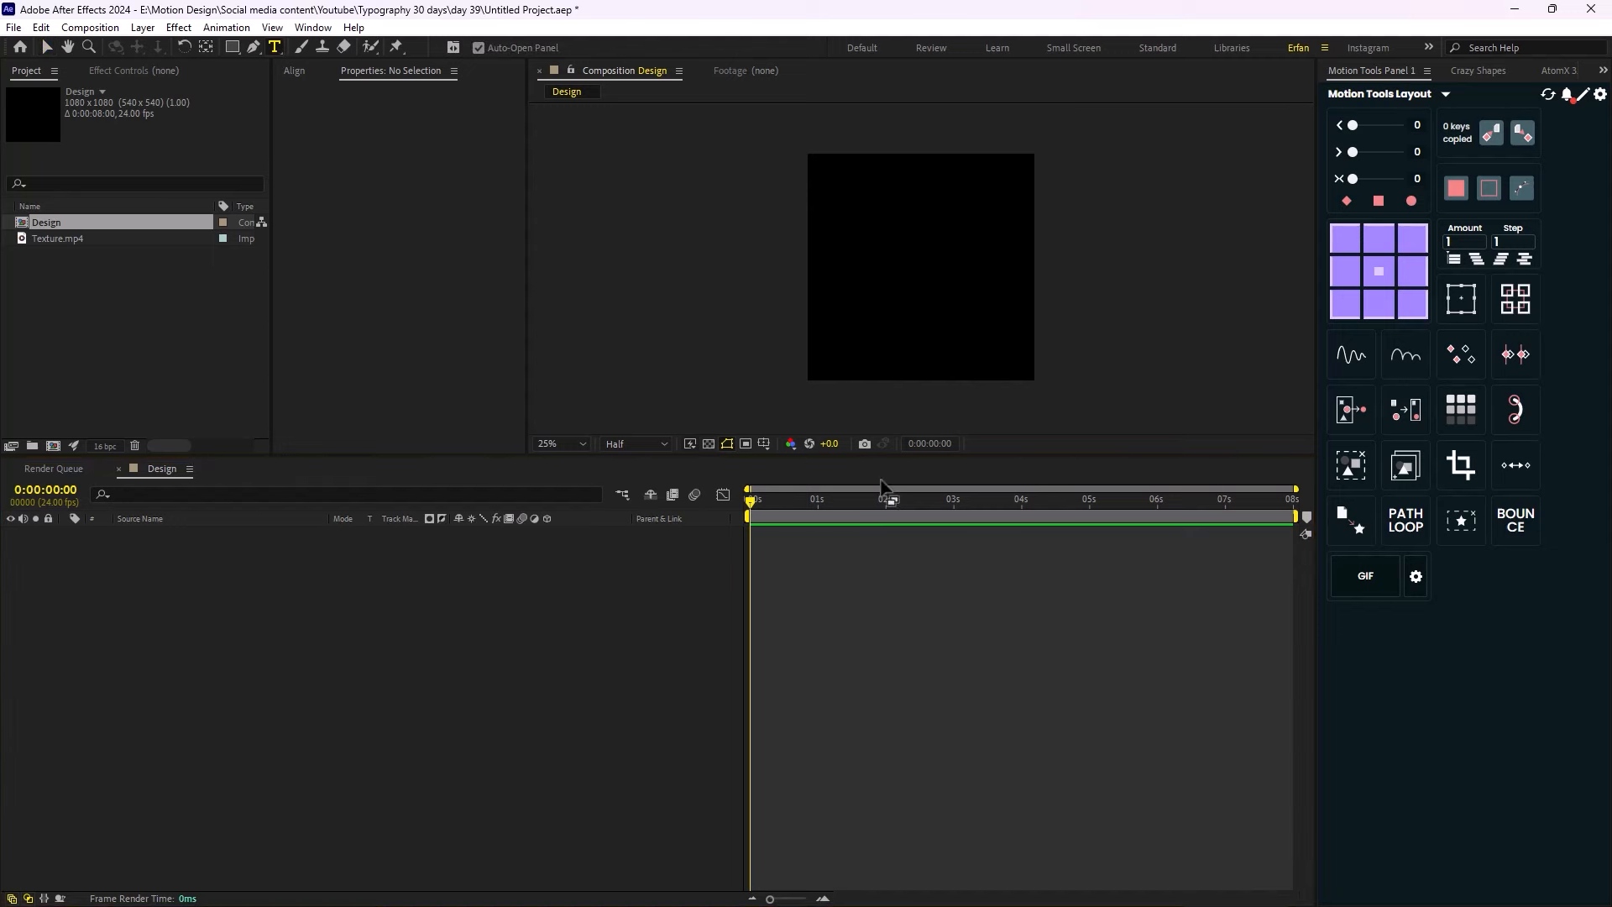
click(877, 269)
text(DEVIL)
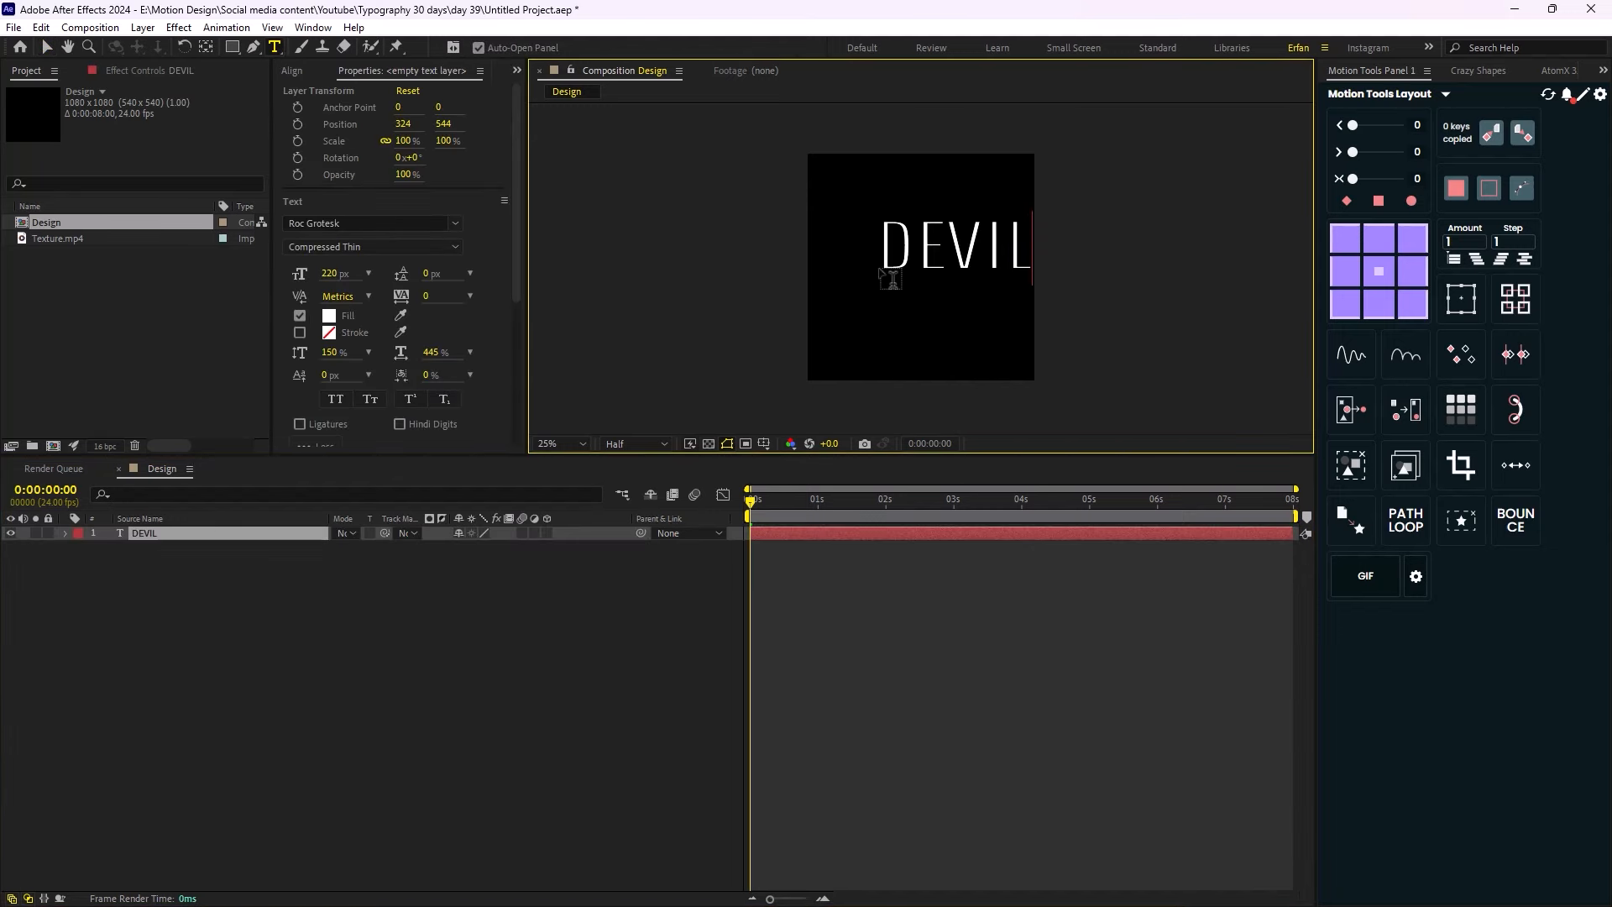
key(Escape)
key(v)
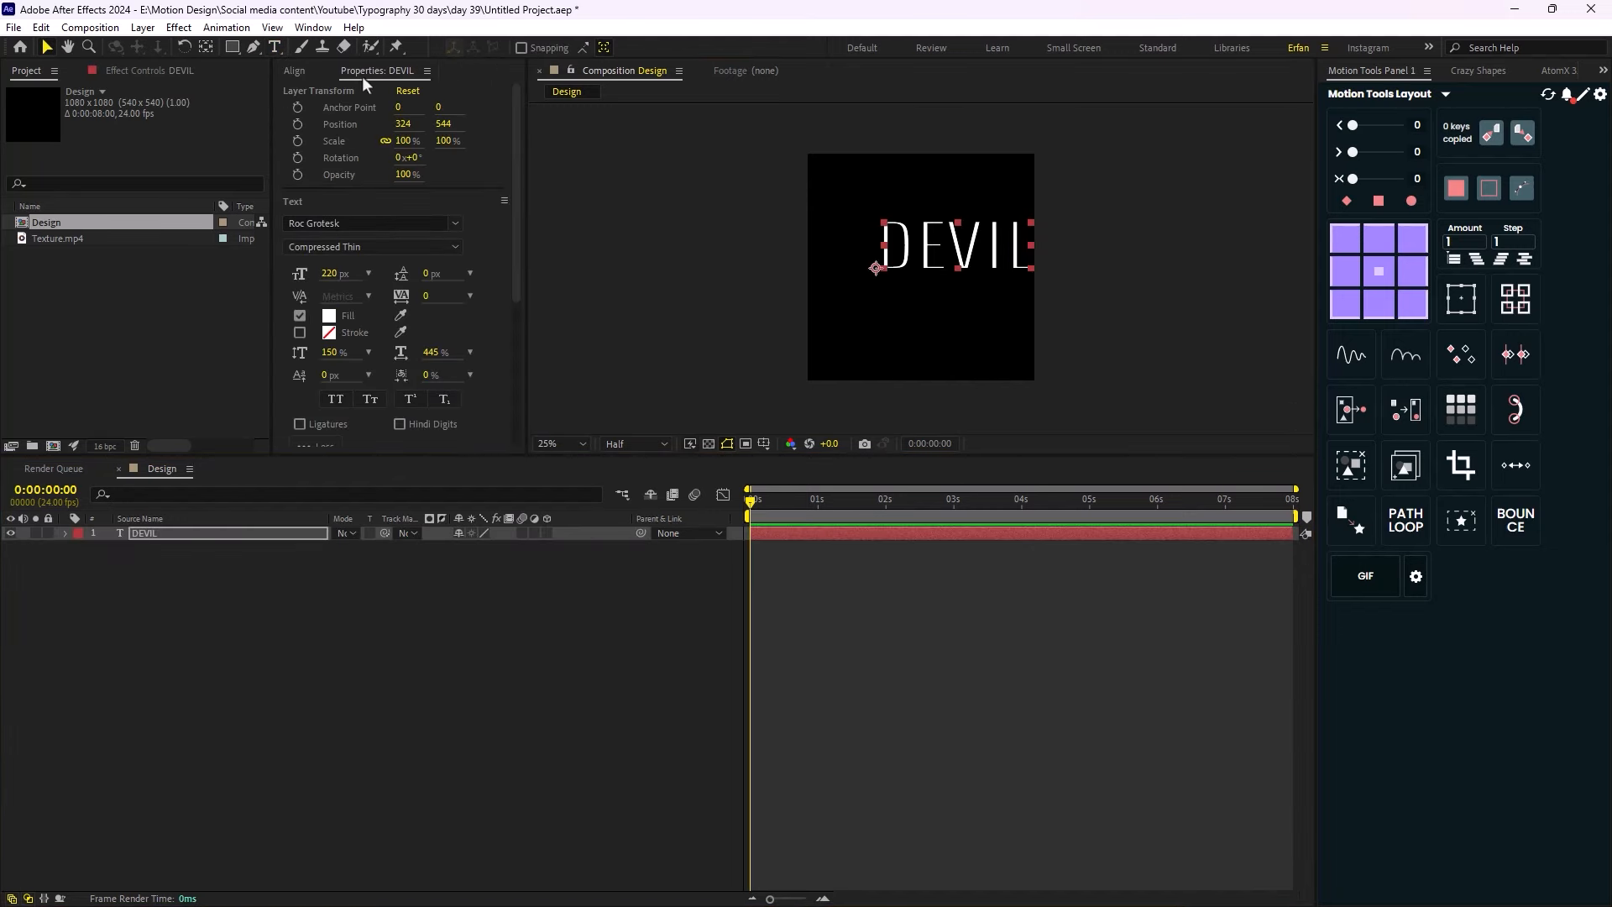
- Center the DEVIL text horizontally and vertically in the composition
click(294, 71)
click(317, 112)
click(404, 113)
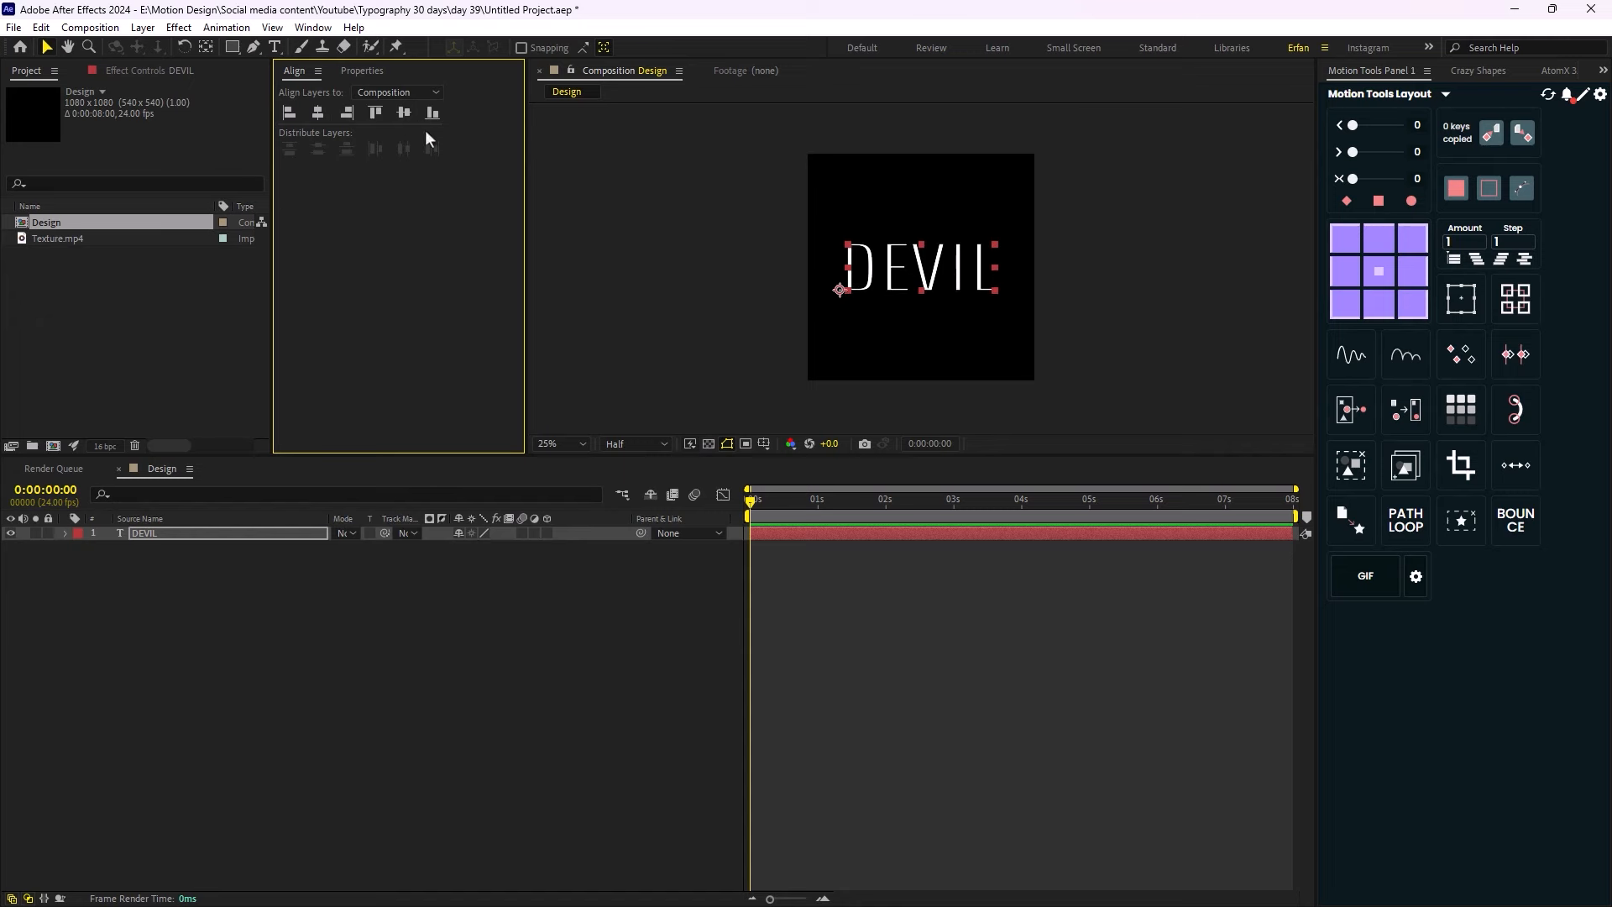
click(314, 27)
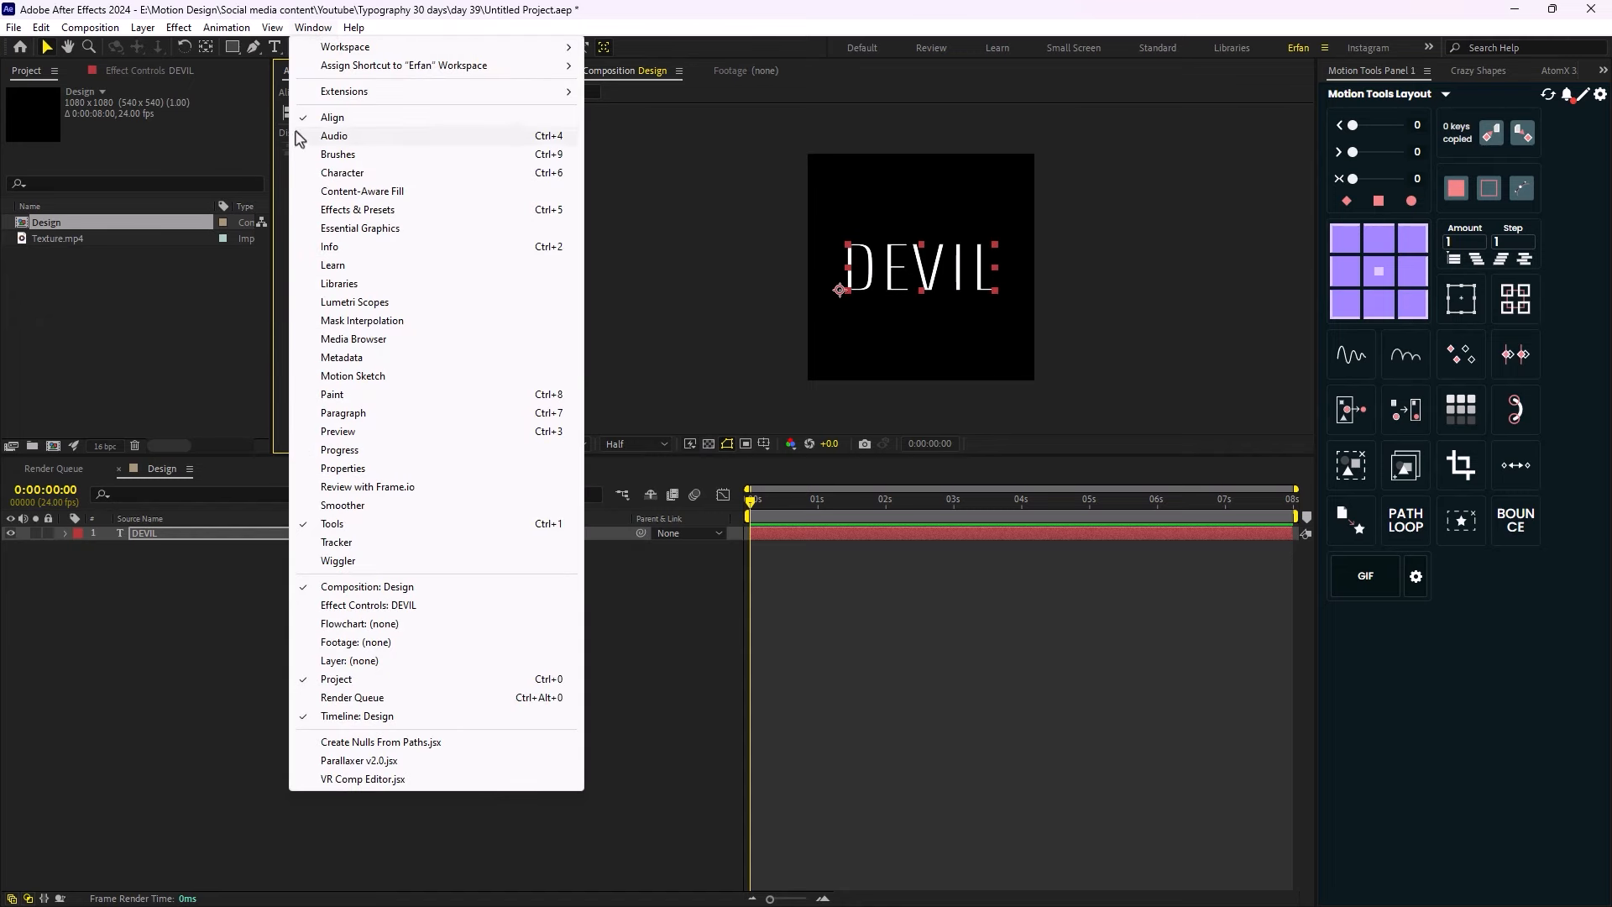
click(352, 118)
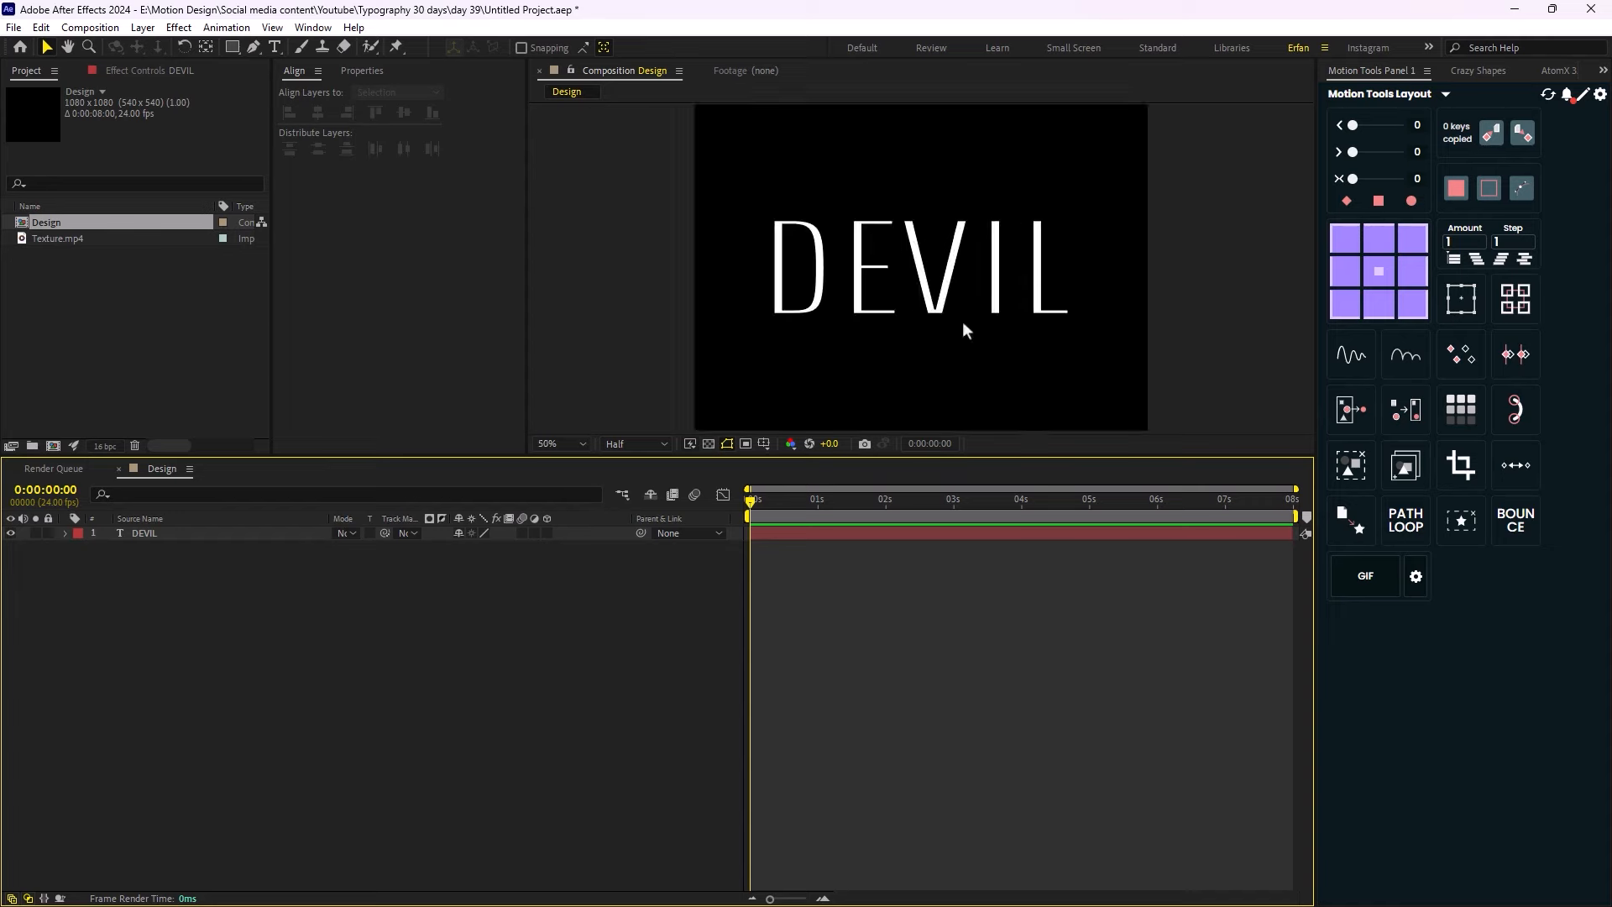
- Widen the DEVIL text to a horizontal scale of 461%
scroll(963, 323, down, 1)
click(937, 272)
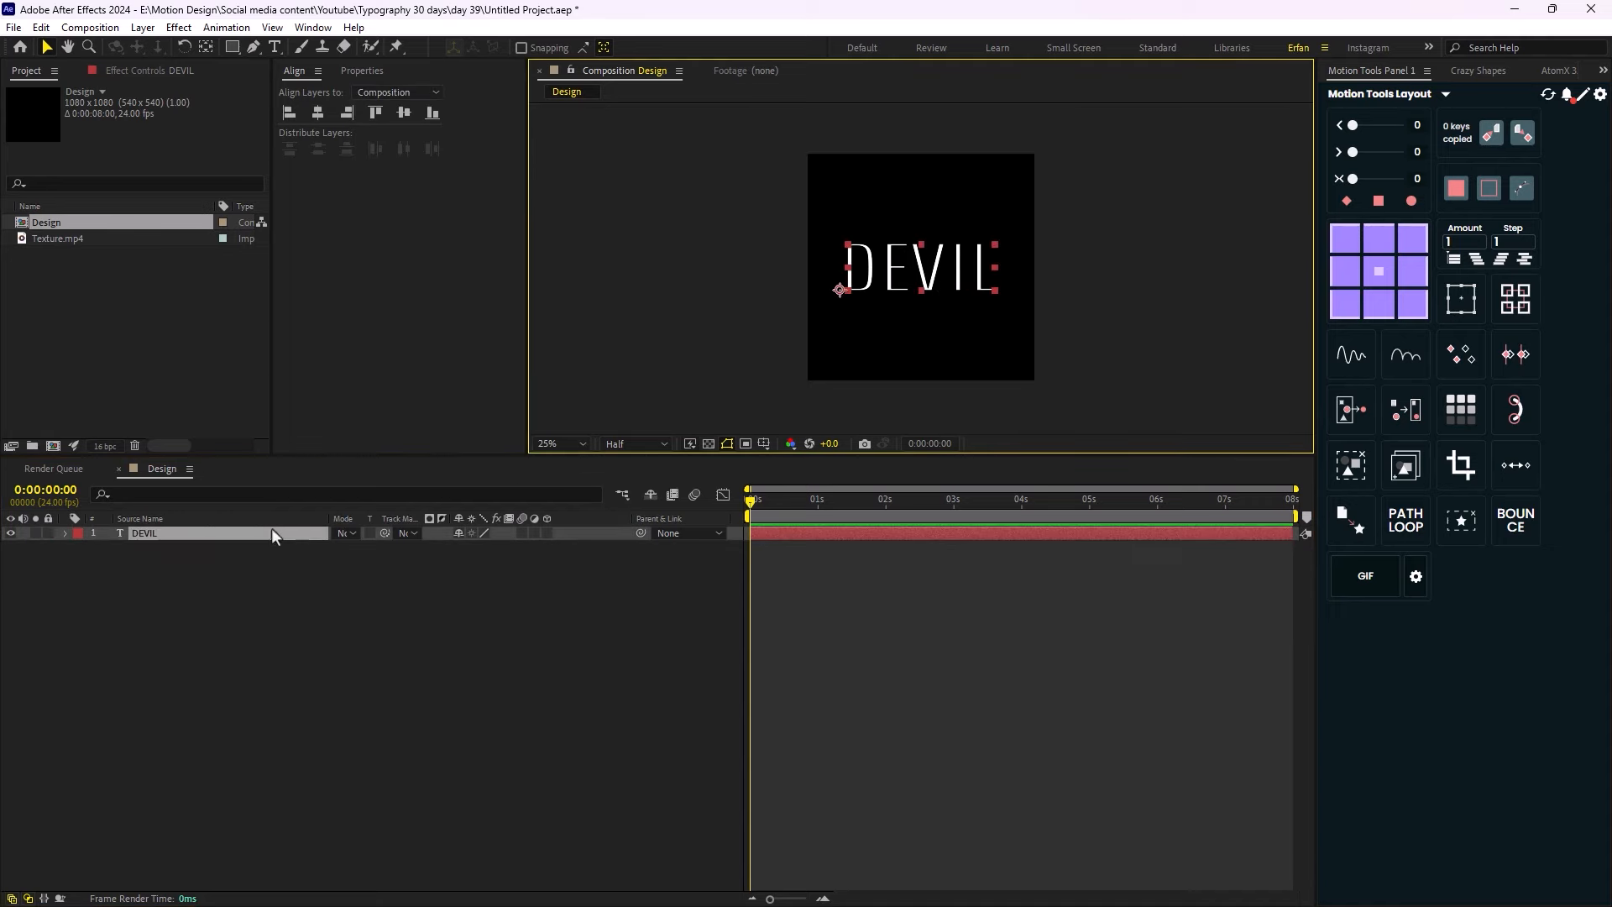
click(344, 69)
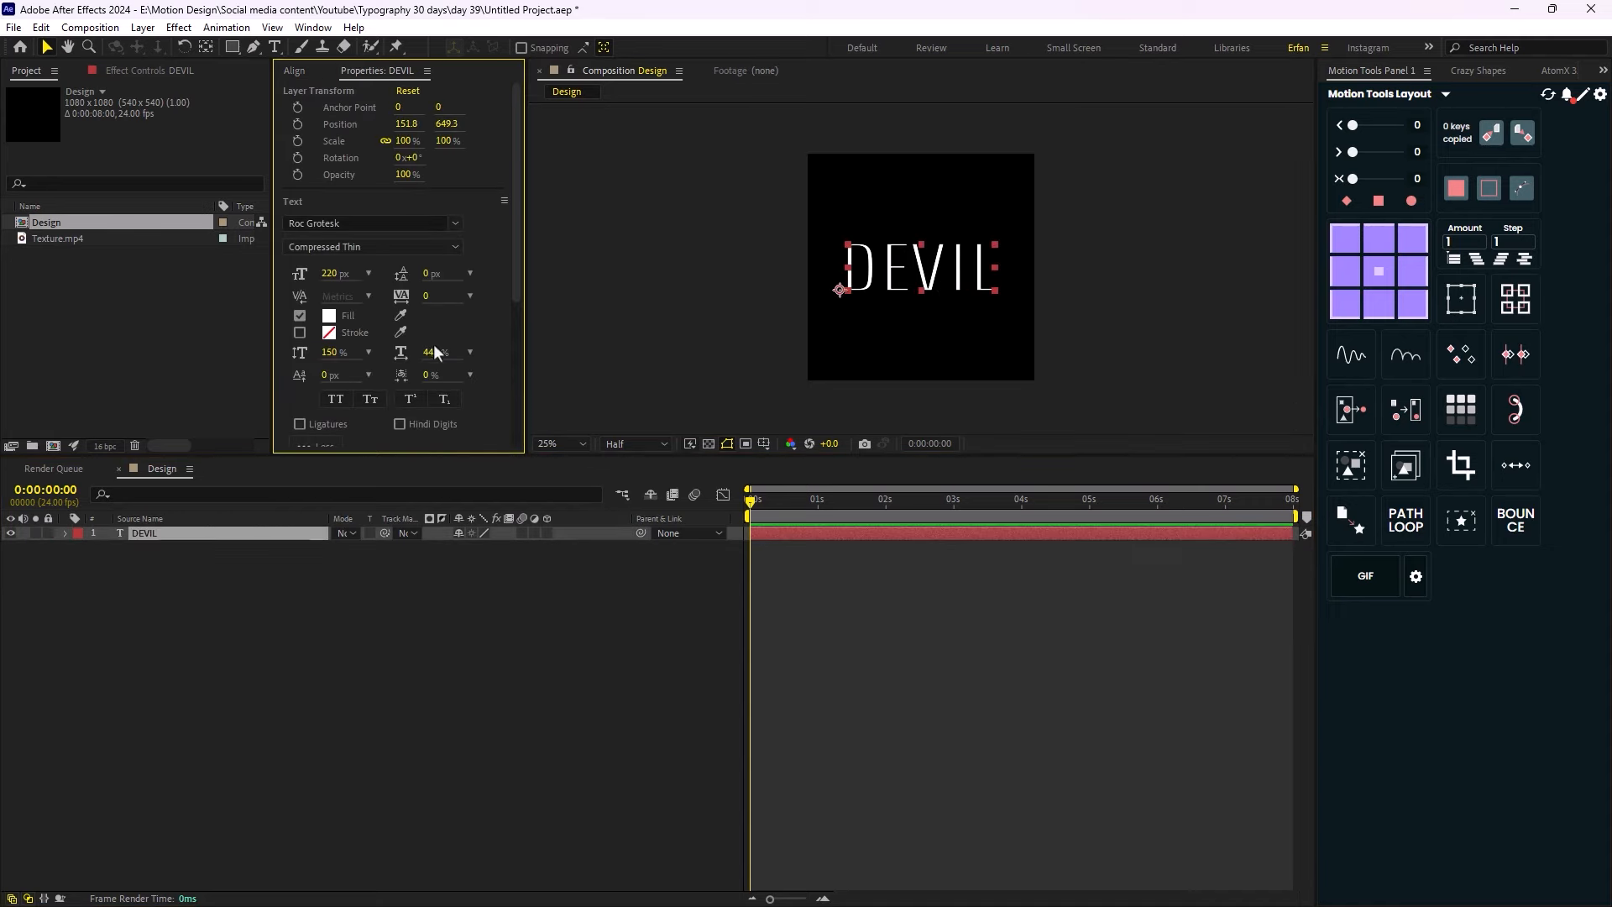
drag(433, 352, 458, 353)
click(299, 581)
- Duplicate the DEVIL text layer and set the copy's font style to Compressed ExtraBold
click(213, 534)
key(ctrl+d)
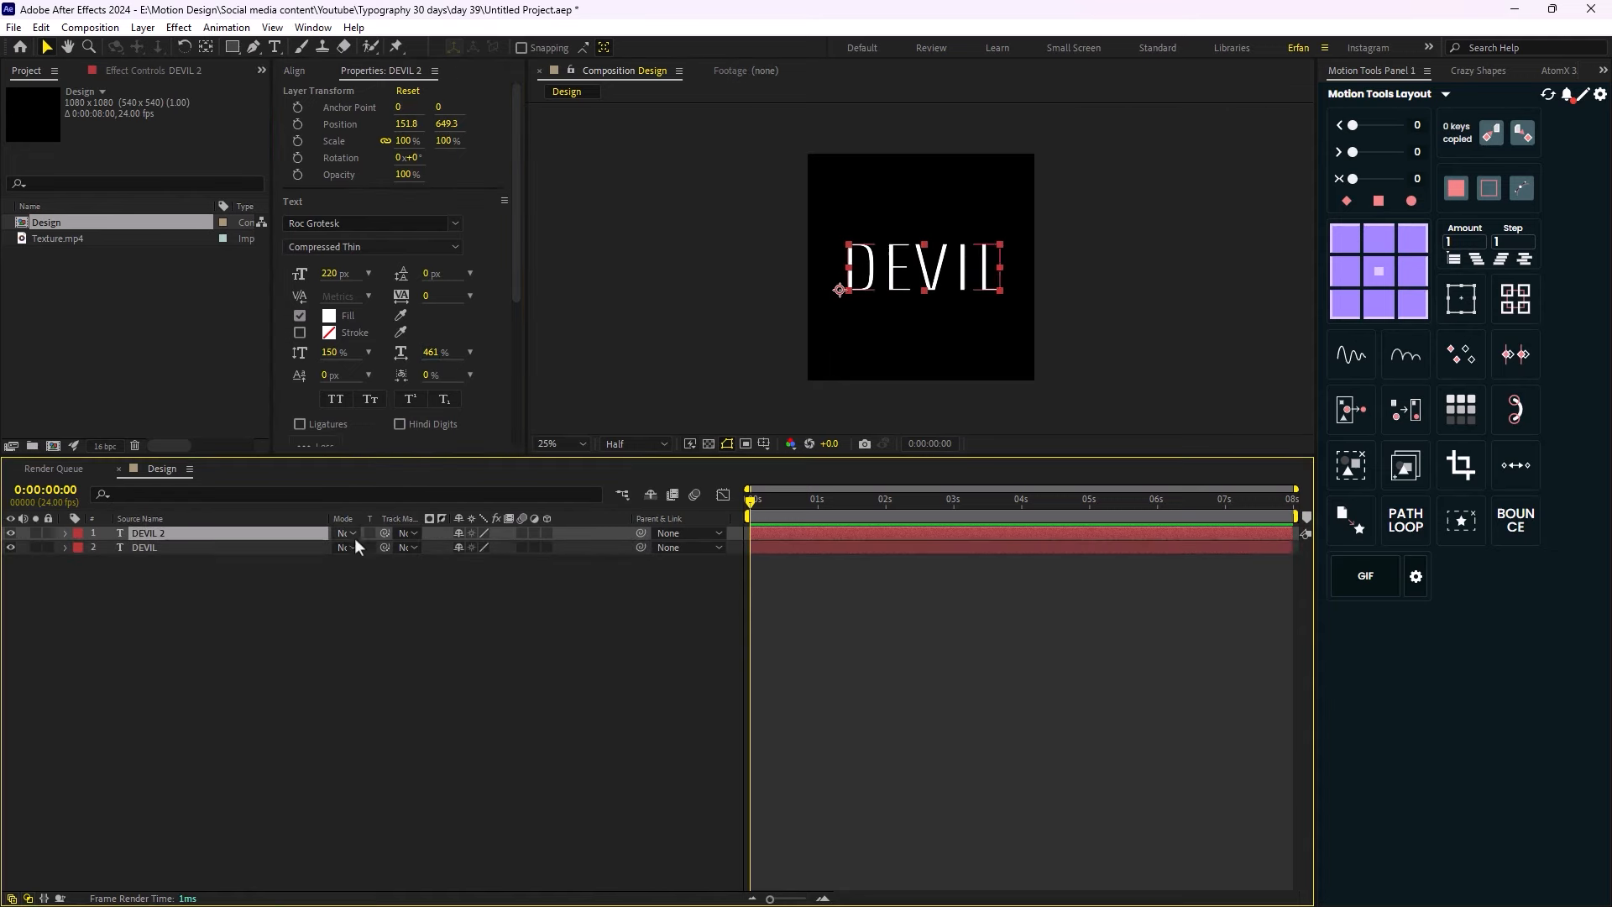
click(386, 246)
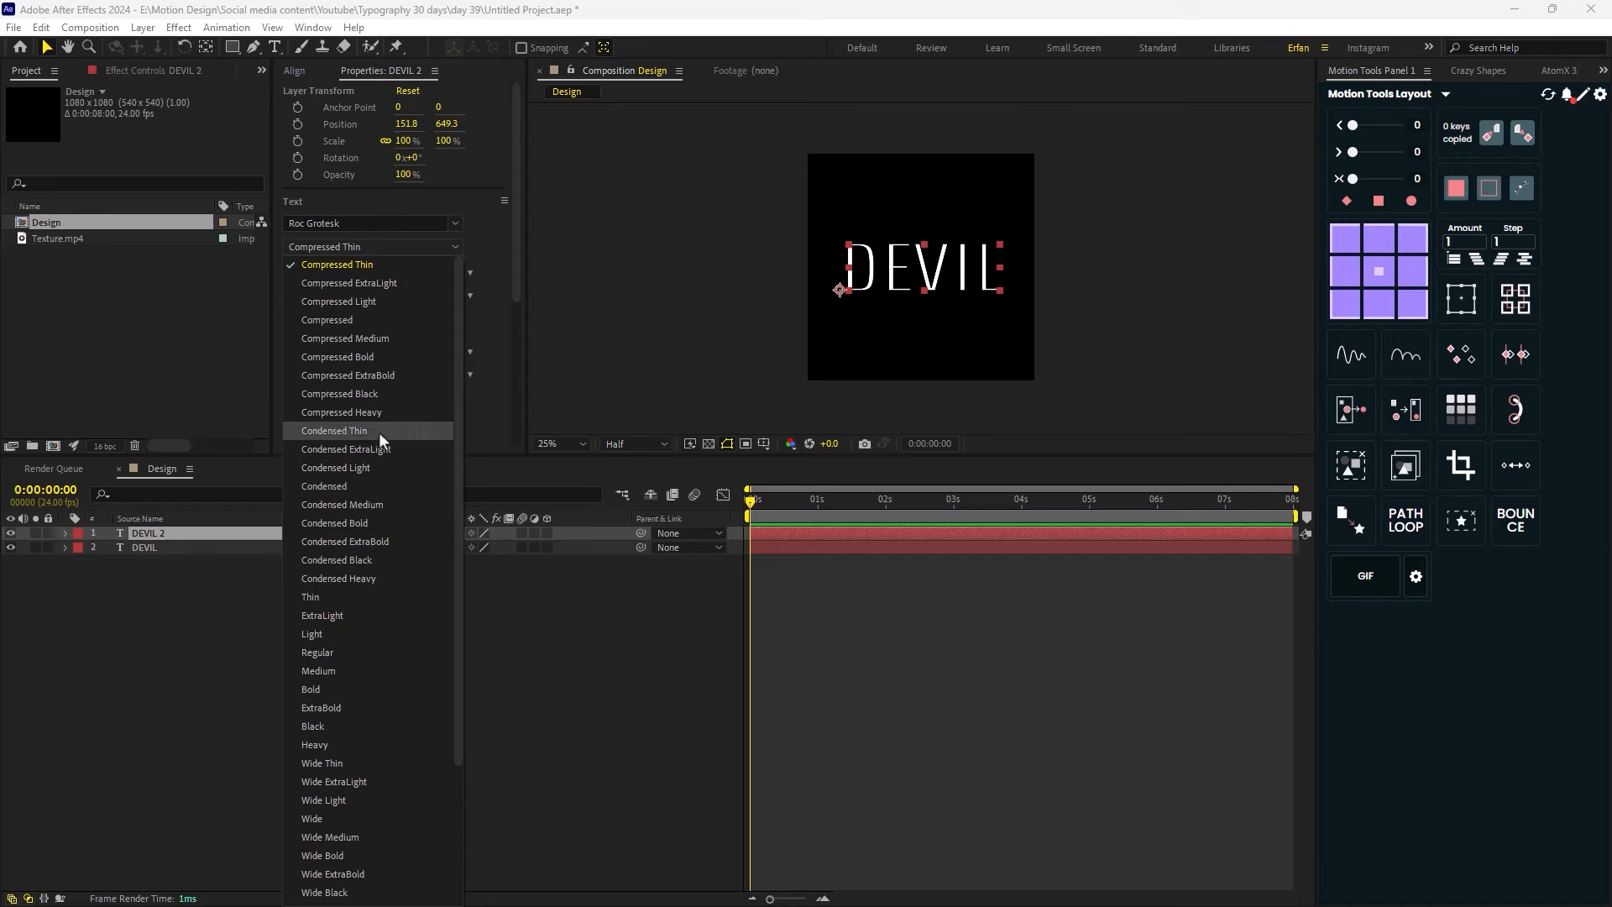
click(374, 374)
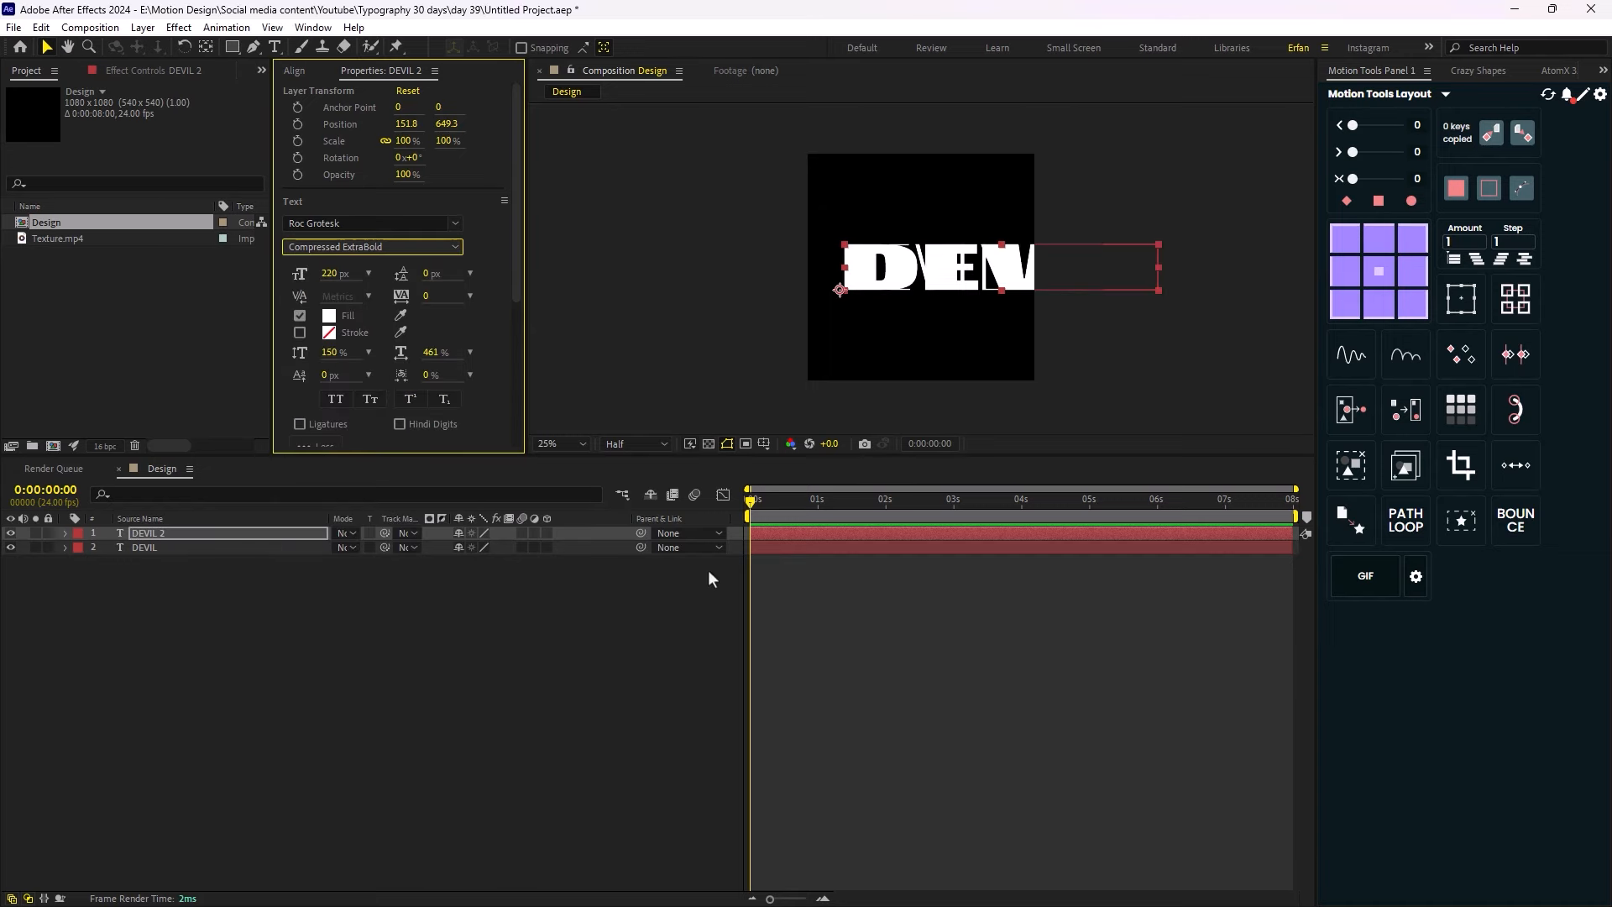
- Set the horizontal scale of the ExtraBold copy to 242% so it roughly matches the thin text's width
click(361, 247)
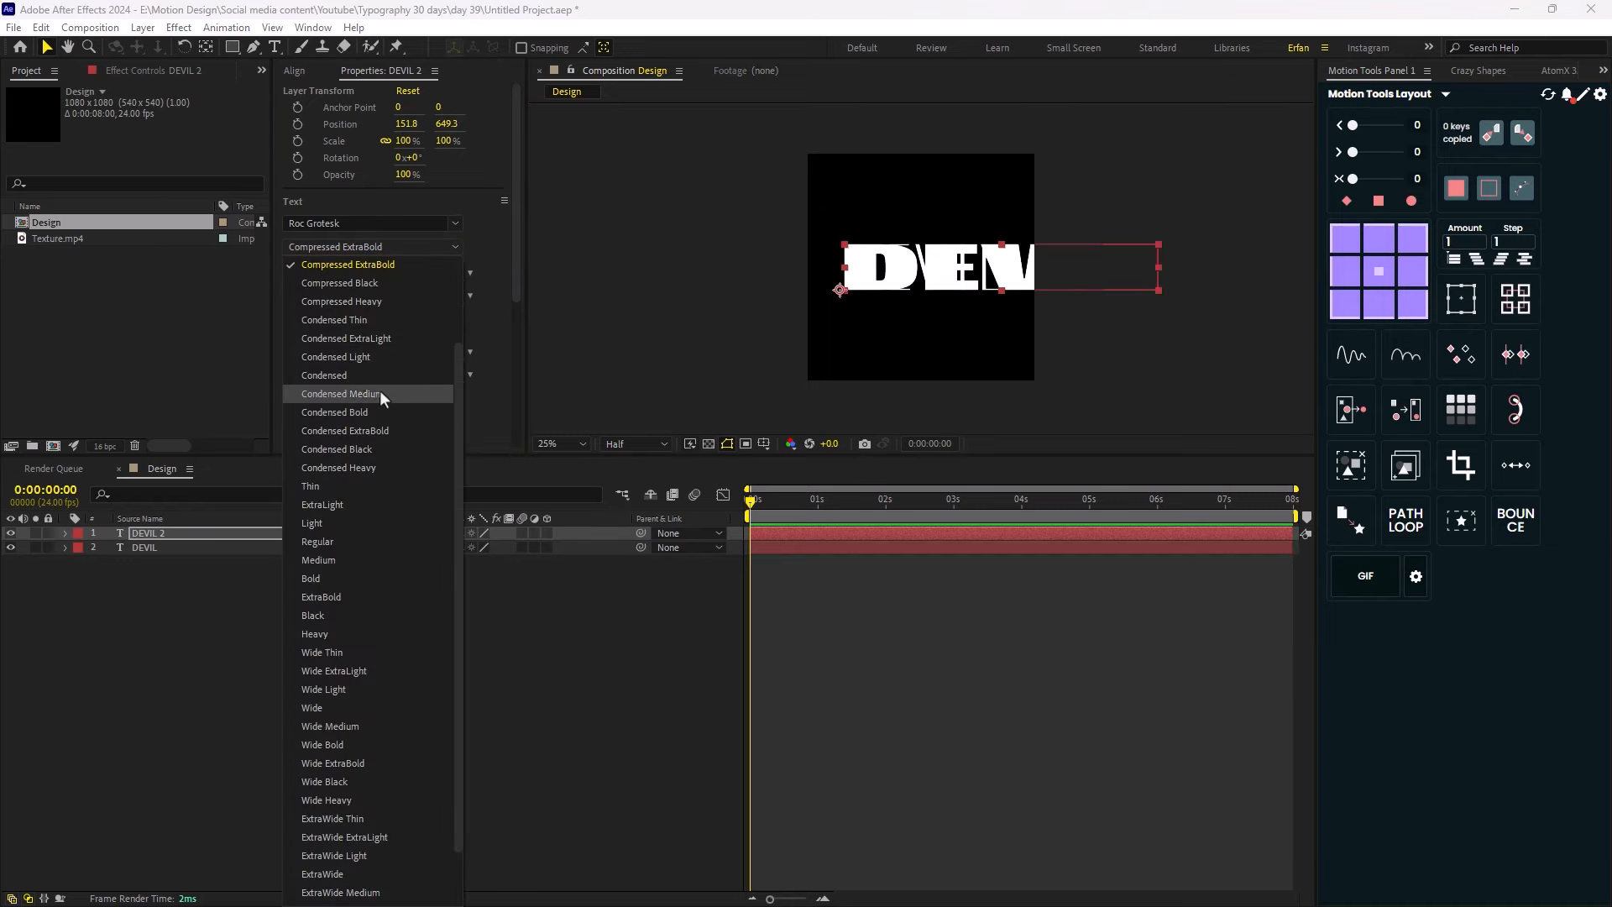
click(168, 551)
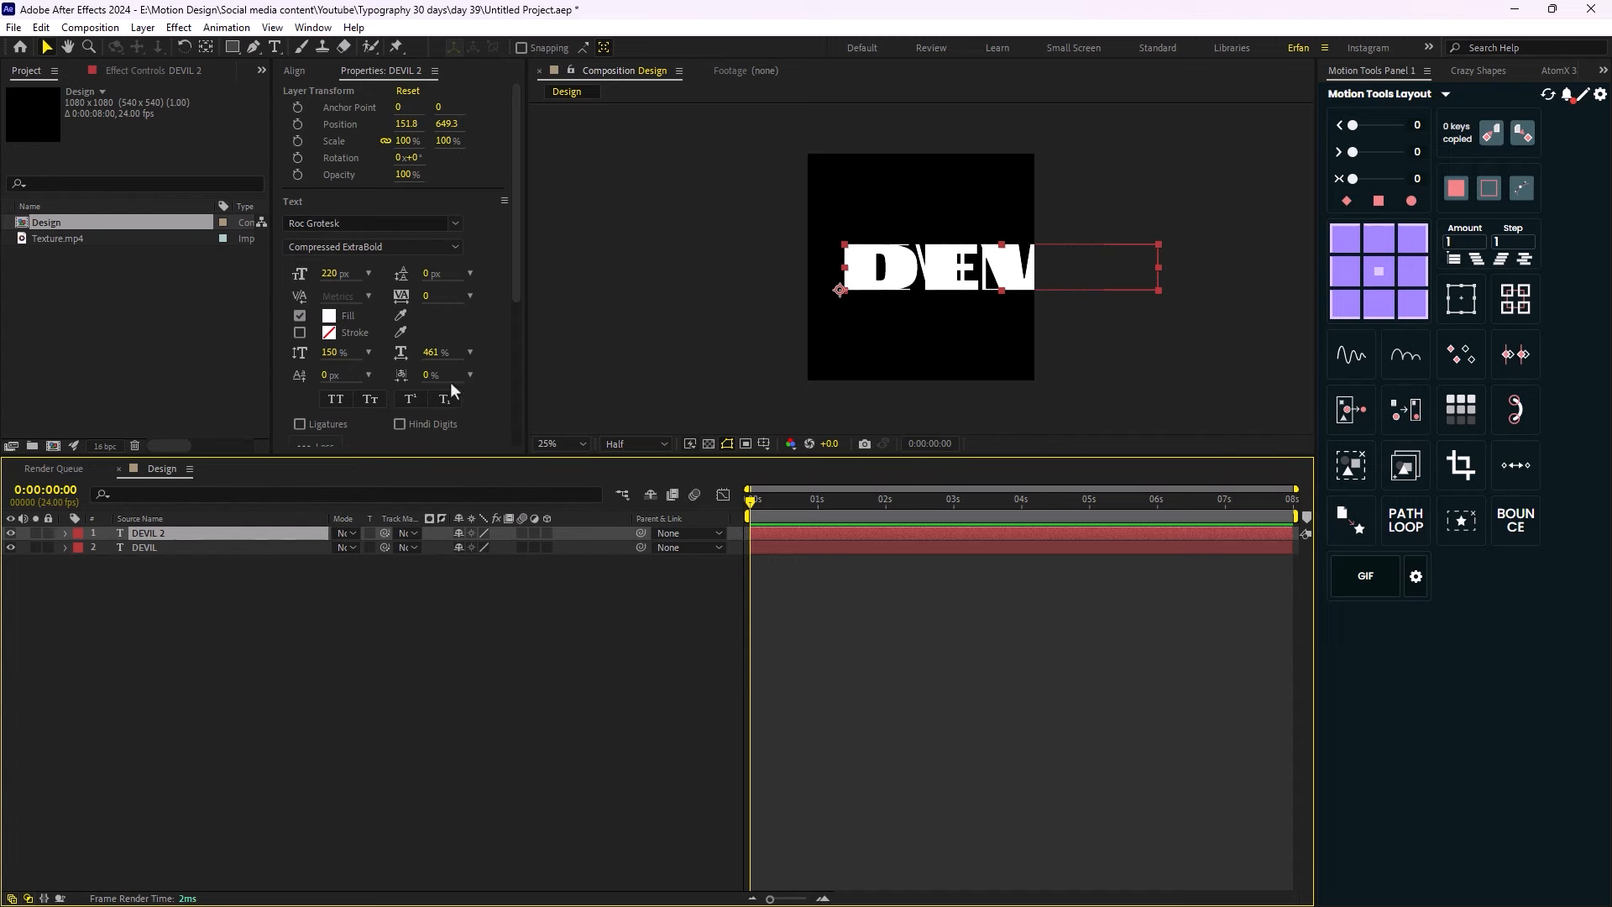
drag(436, 361, 252, 361)
click(352, 604)
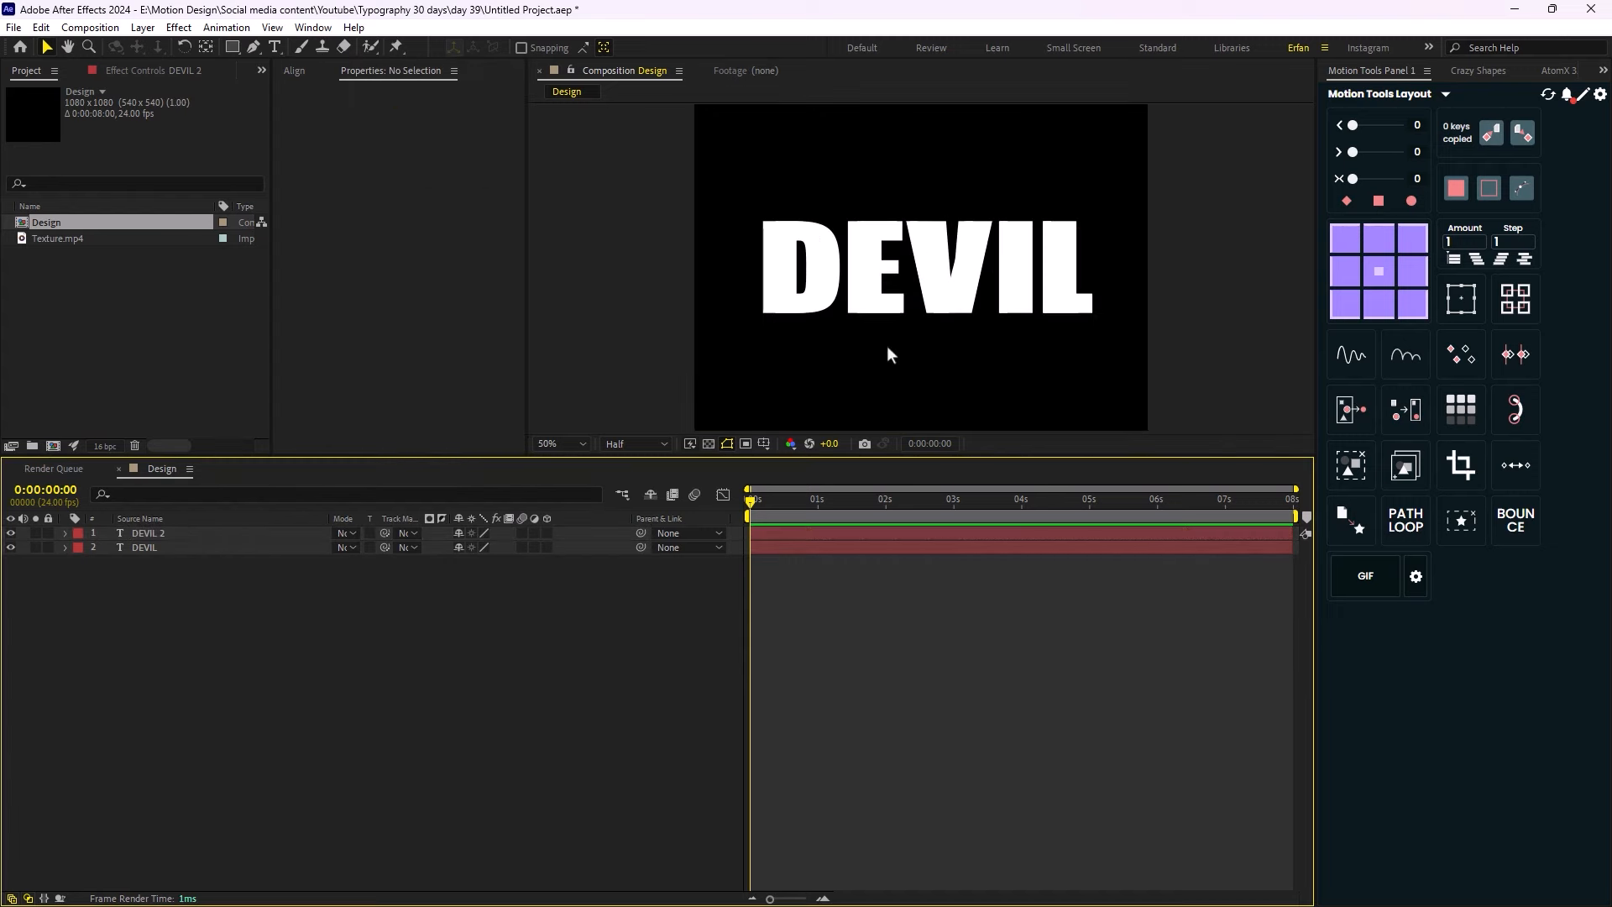
- Create shapes from text for both the thin DEVIL layer and the bold DEVIL 2 layer
click(176, 547)
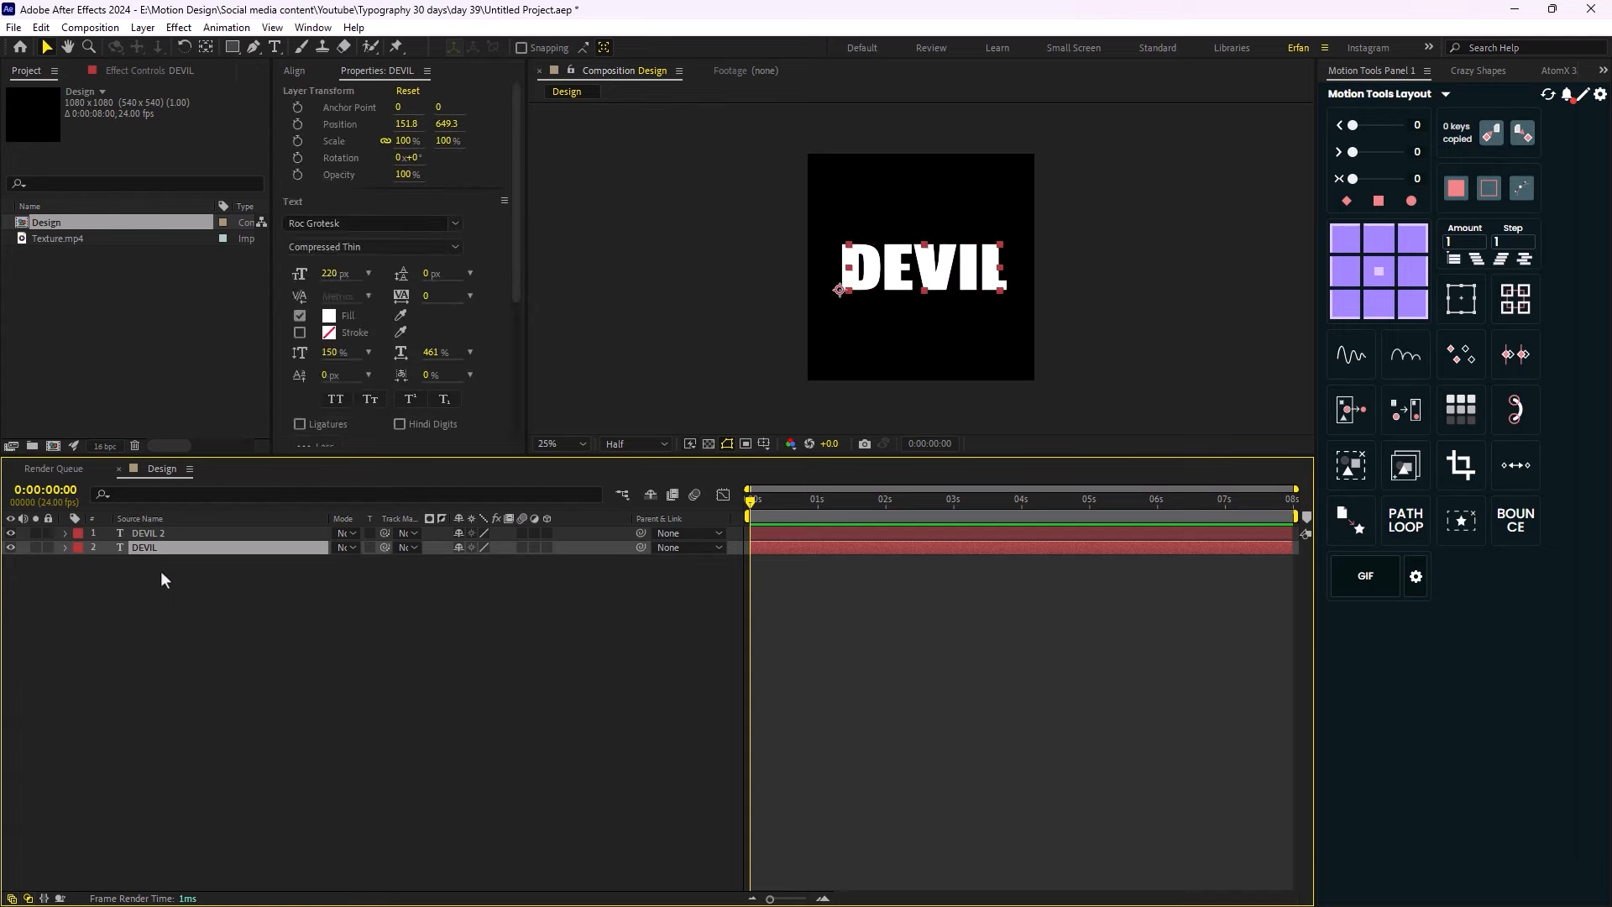
right_click(167, 547)
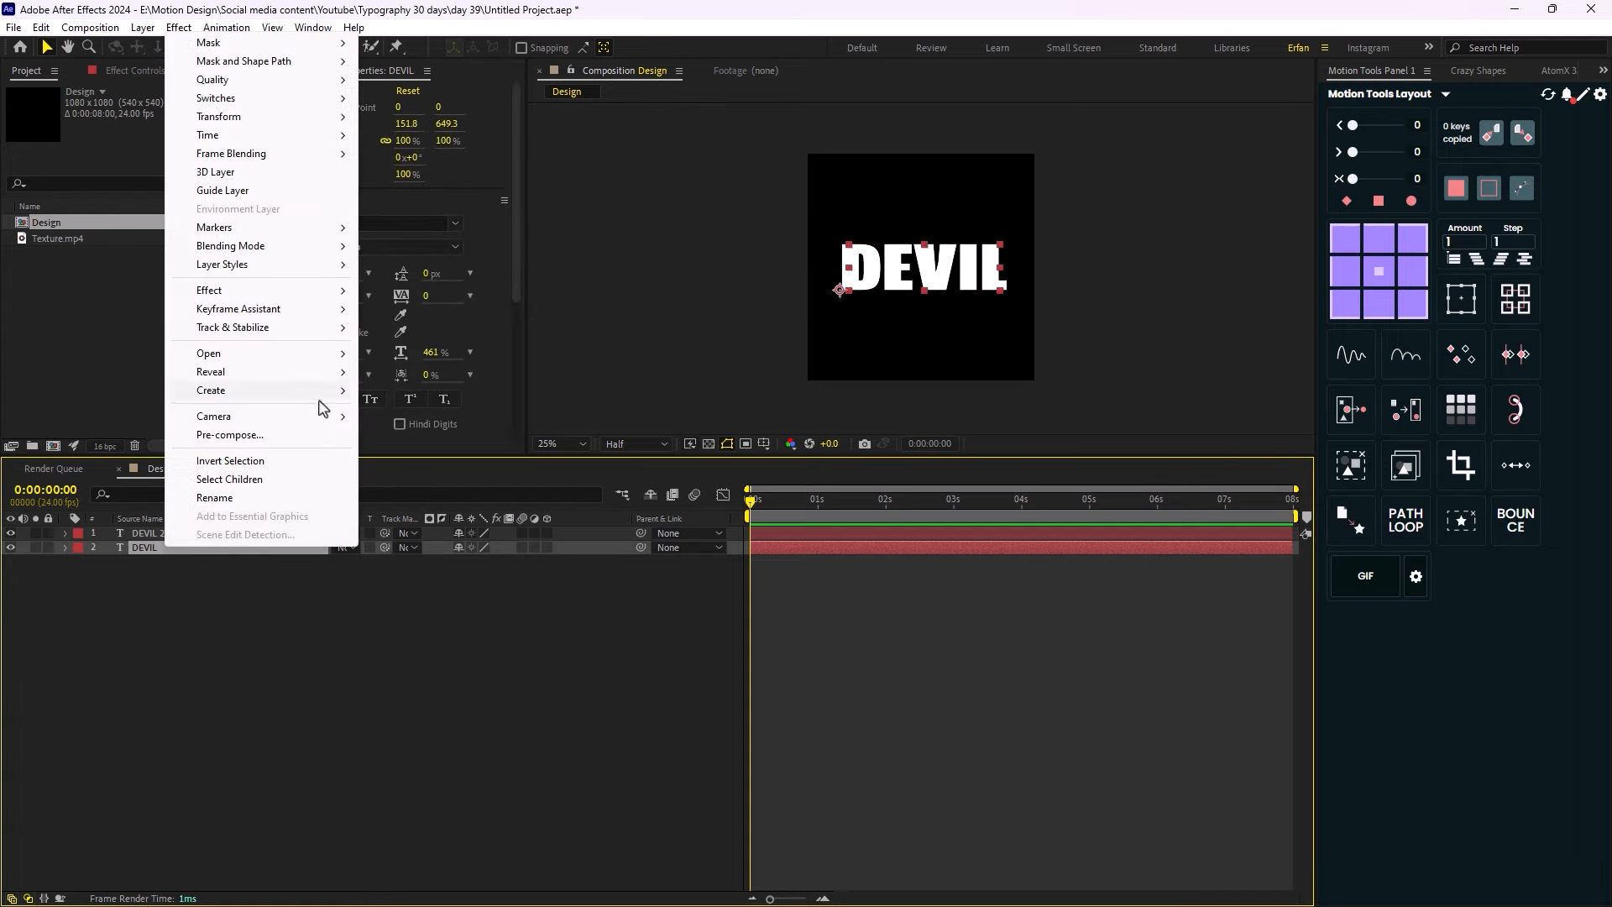
mouse_move(324, 391)
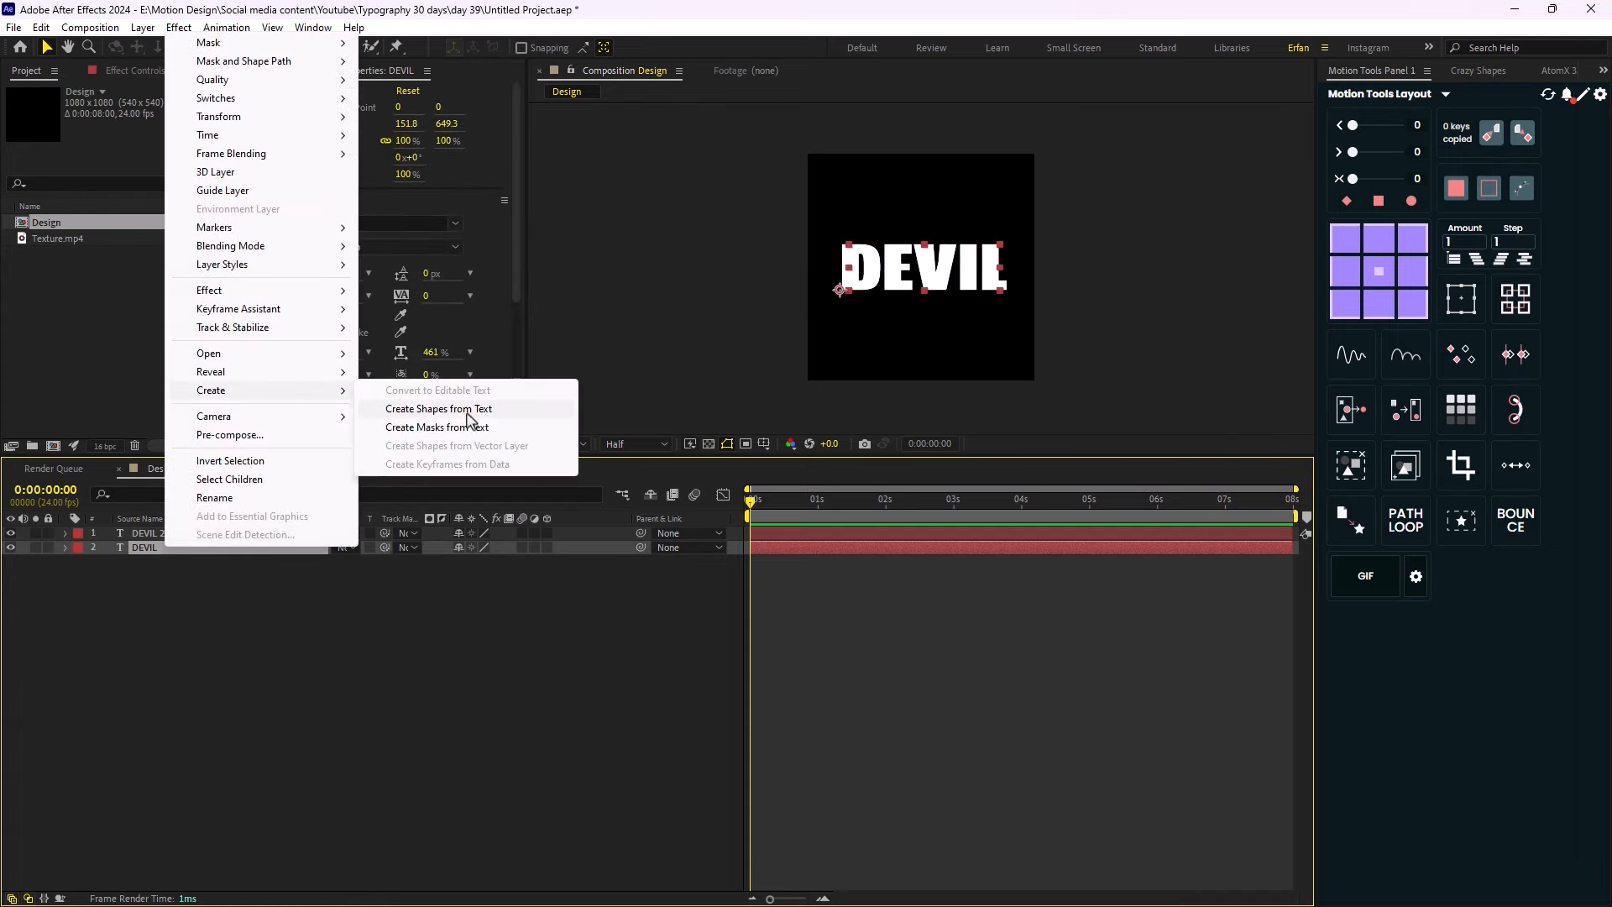
click(470, 409)
right_click(175, 535)
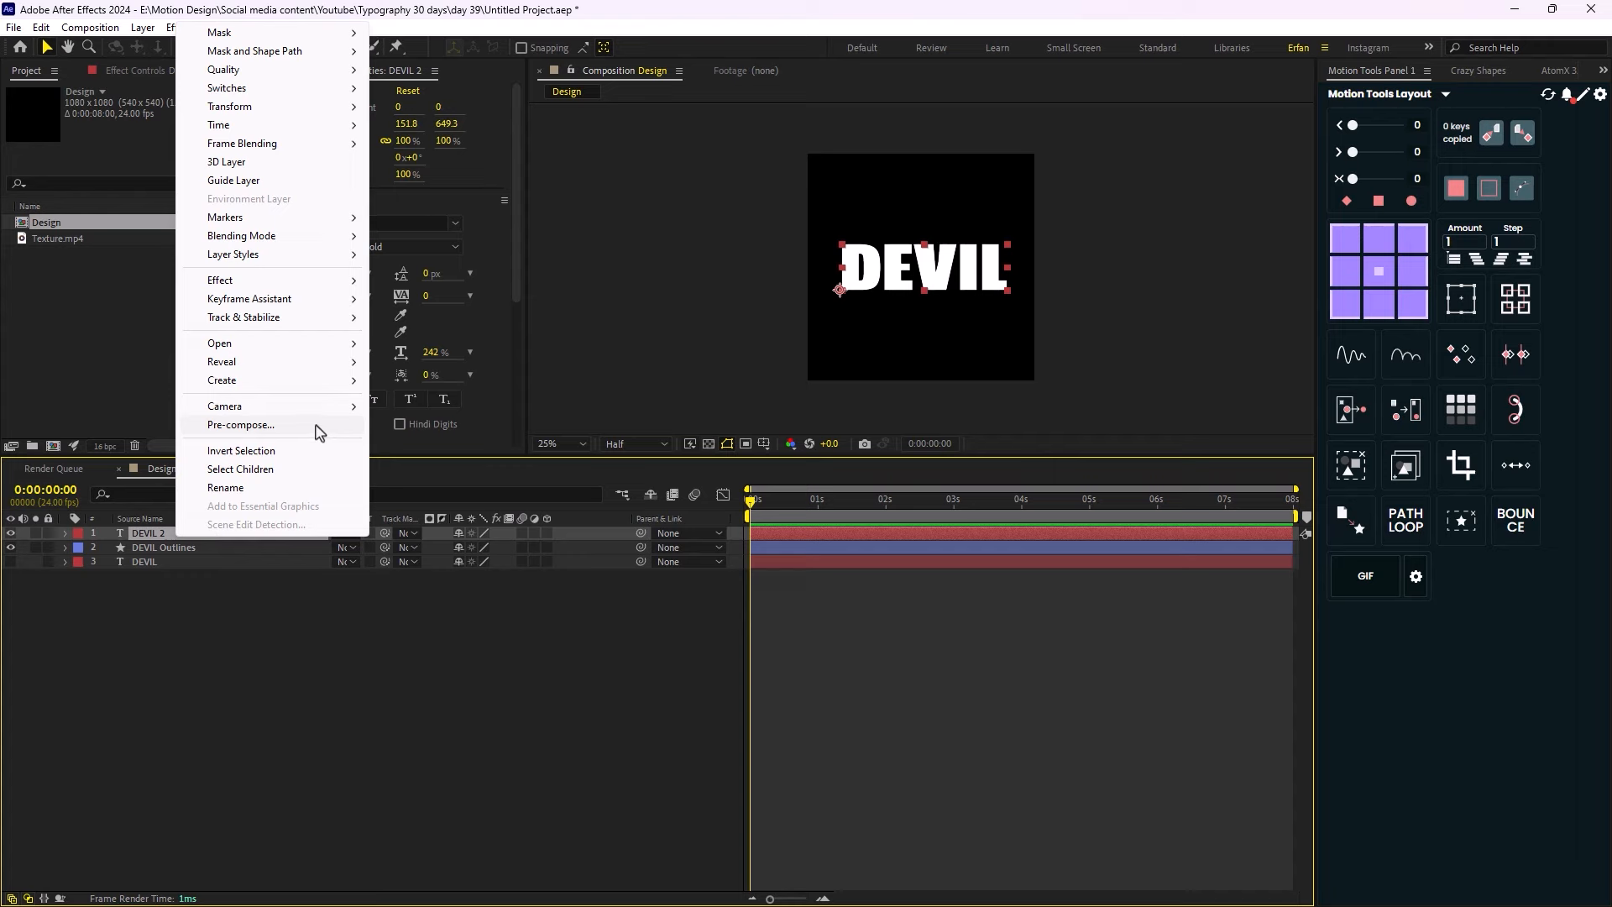
mouse_move(302, 387)
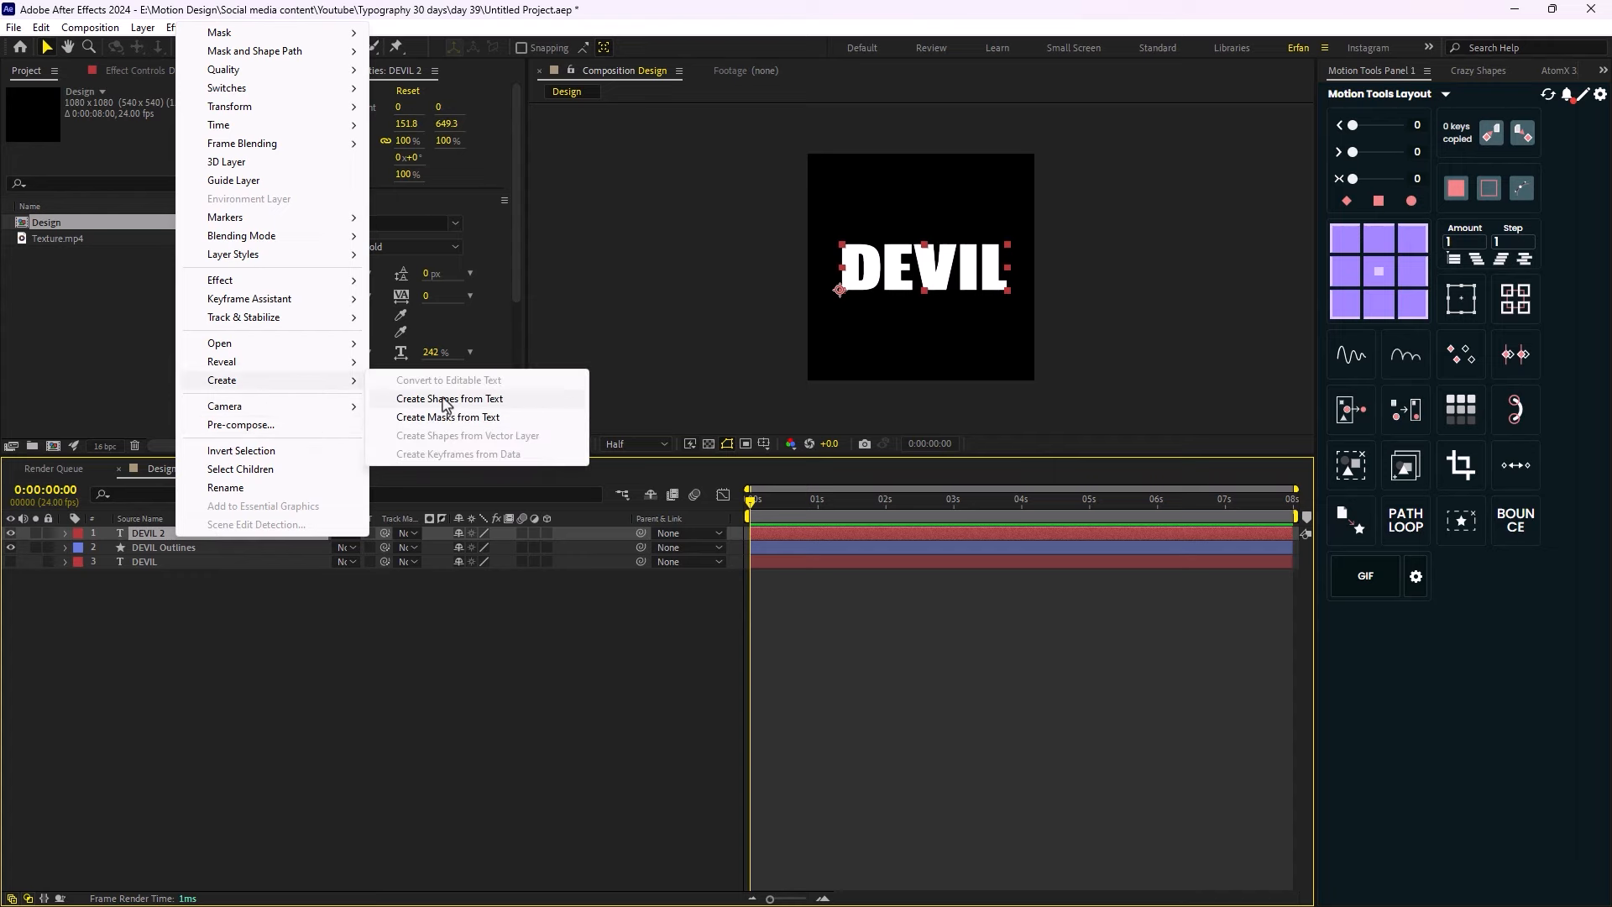
click(450, 400)
click(331, 643)
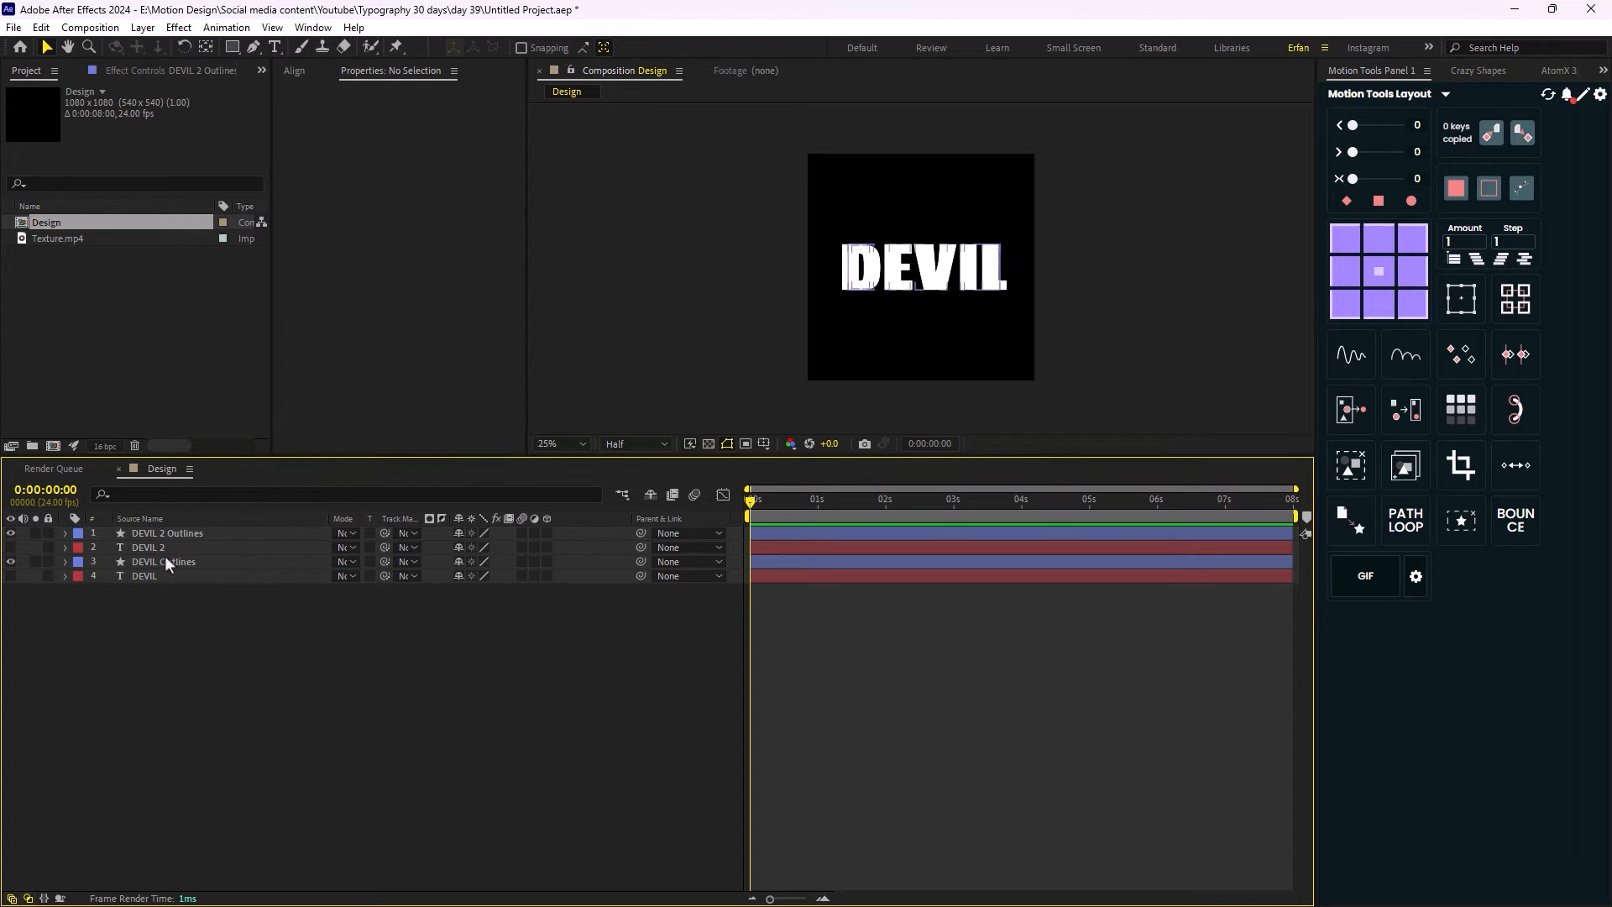
- Delete the two original text layers DEVIL and DEVIL 2, keeping only the outline layers
click(163, 548)
ctrl+click(171, 576)
key(Delete)
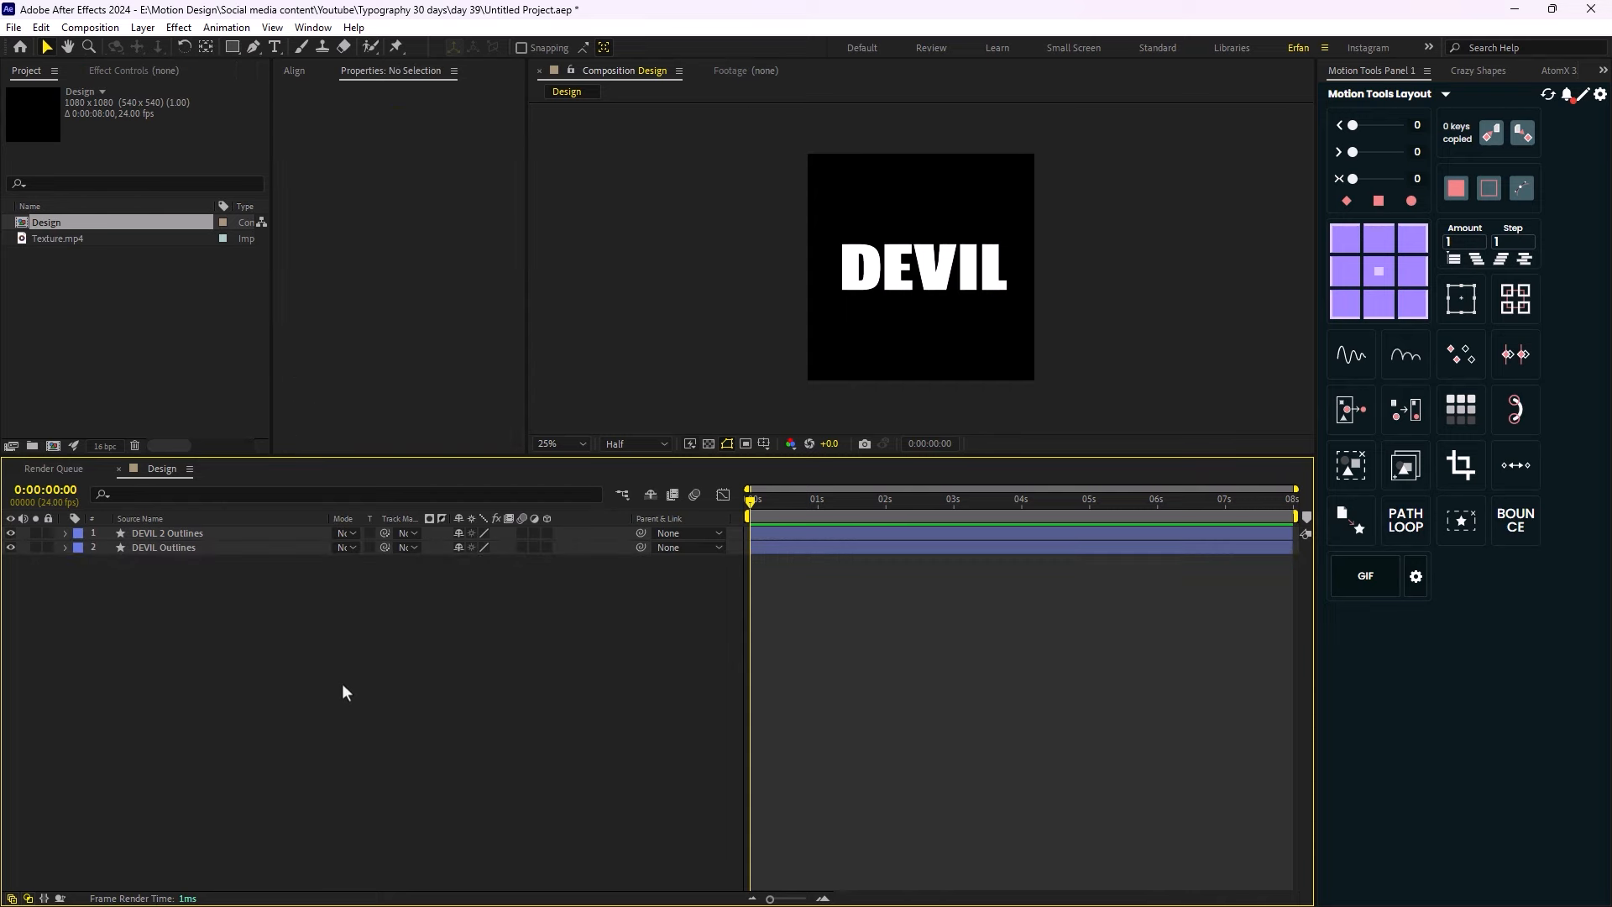
- Add path keyframes at 0 seconds to DEVIL Outlines and DEVIL 2 Outlines using Crazy Shapes
click(171, 544)
click(119, 601)
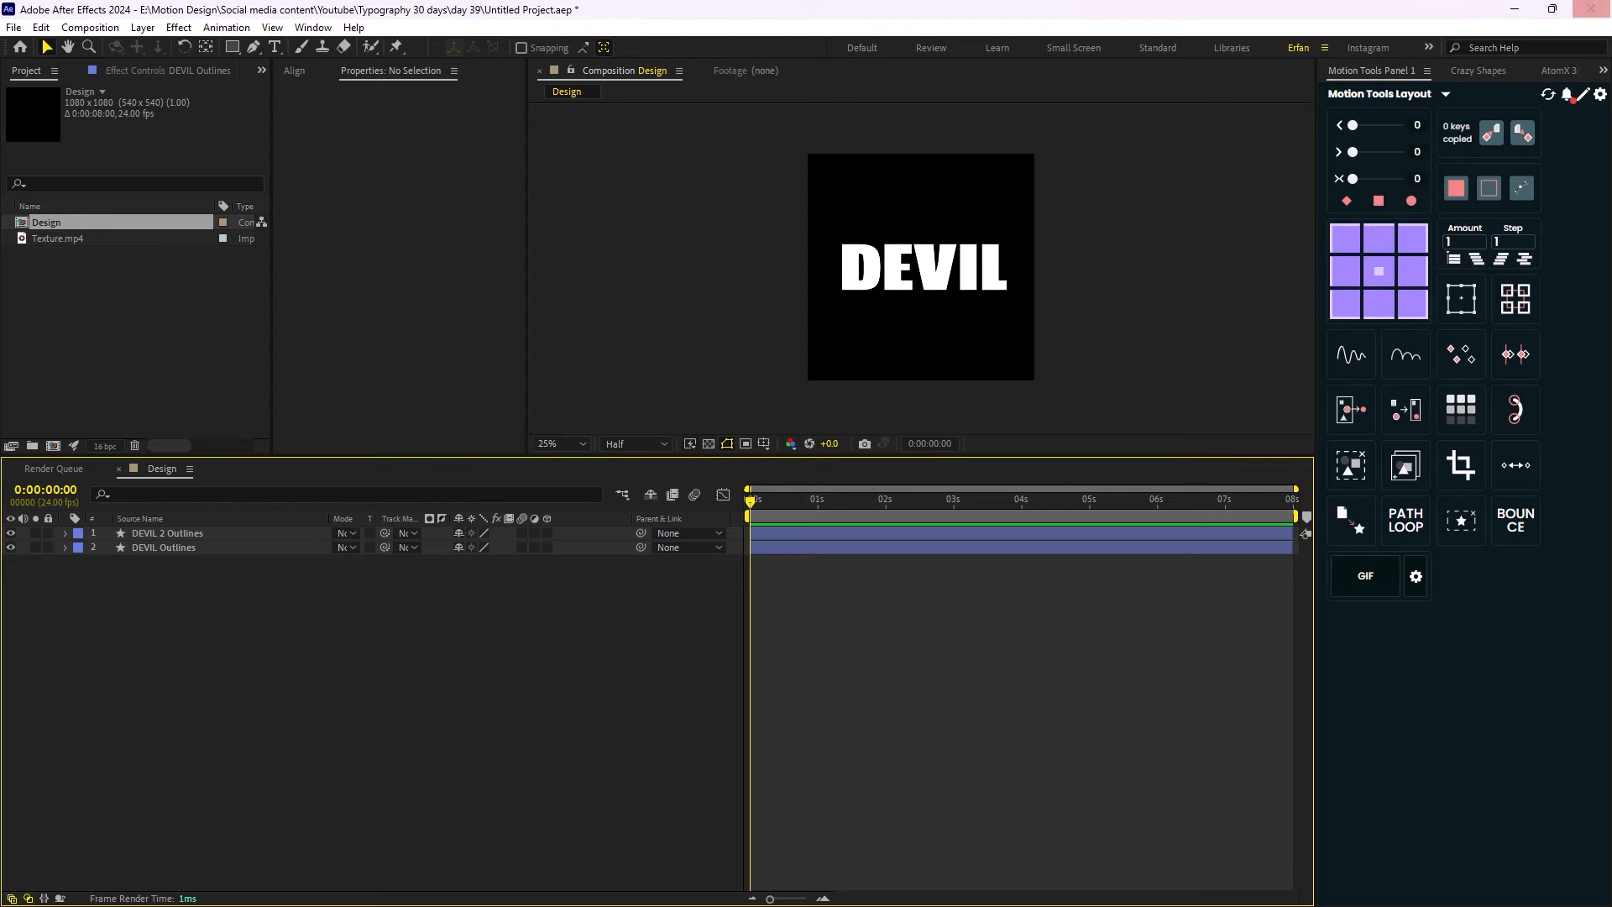
click(1501, 69)
click(169, 546)
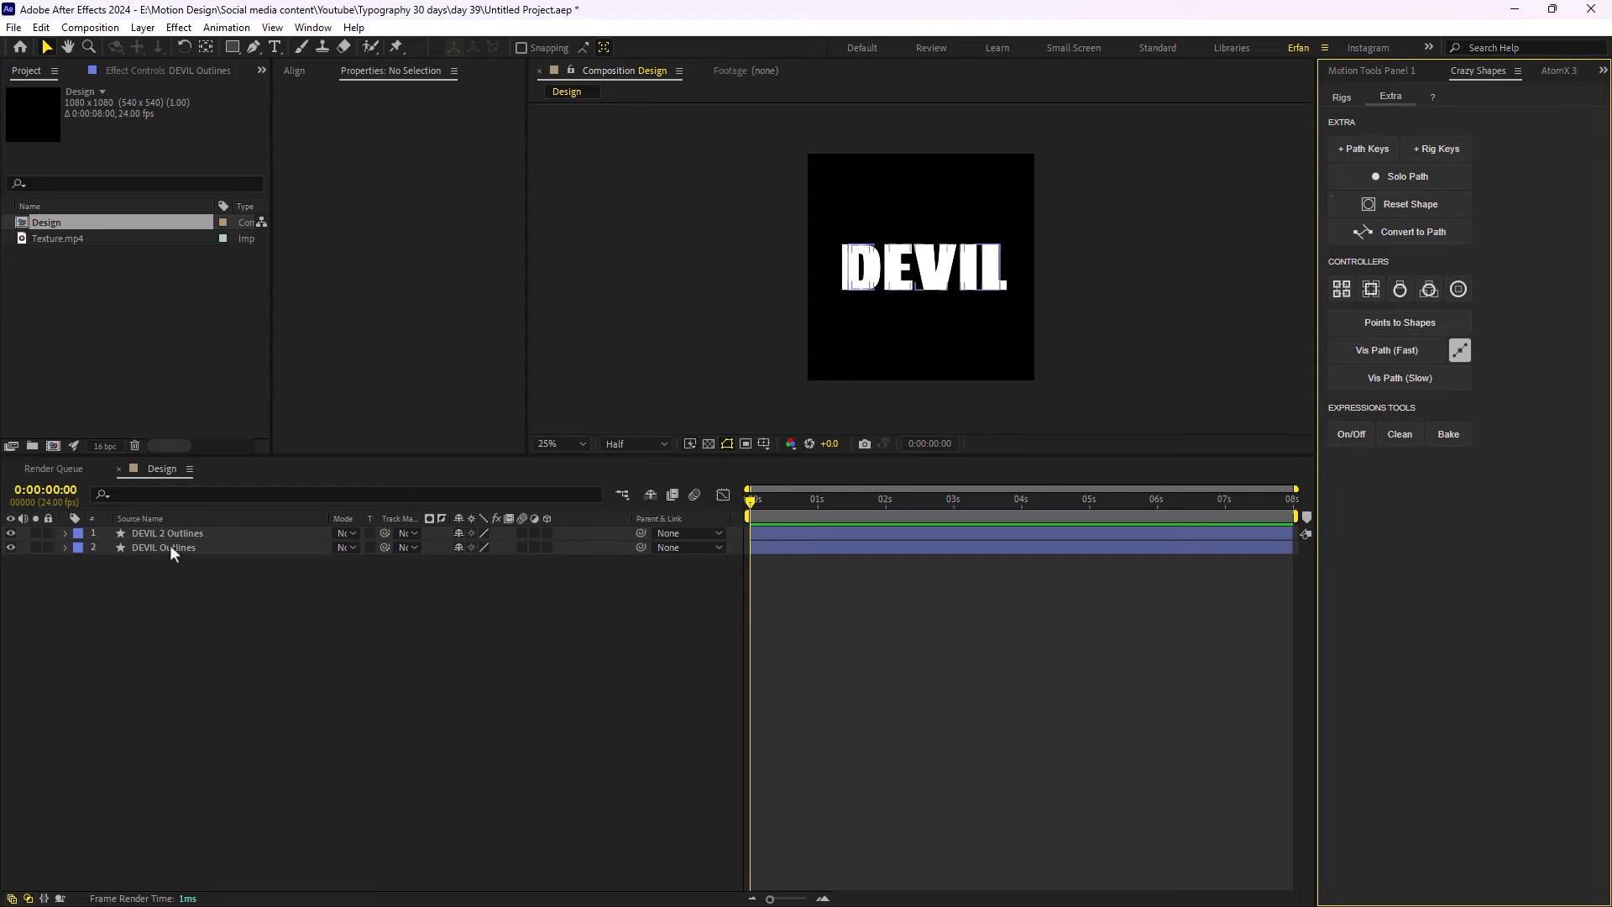
click(1363, 148)
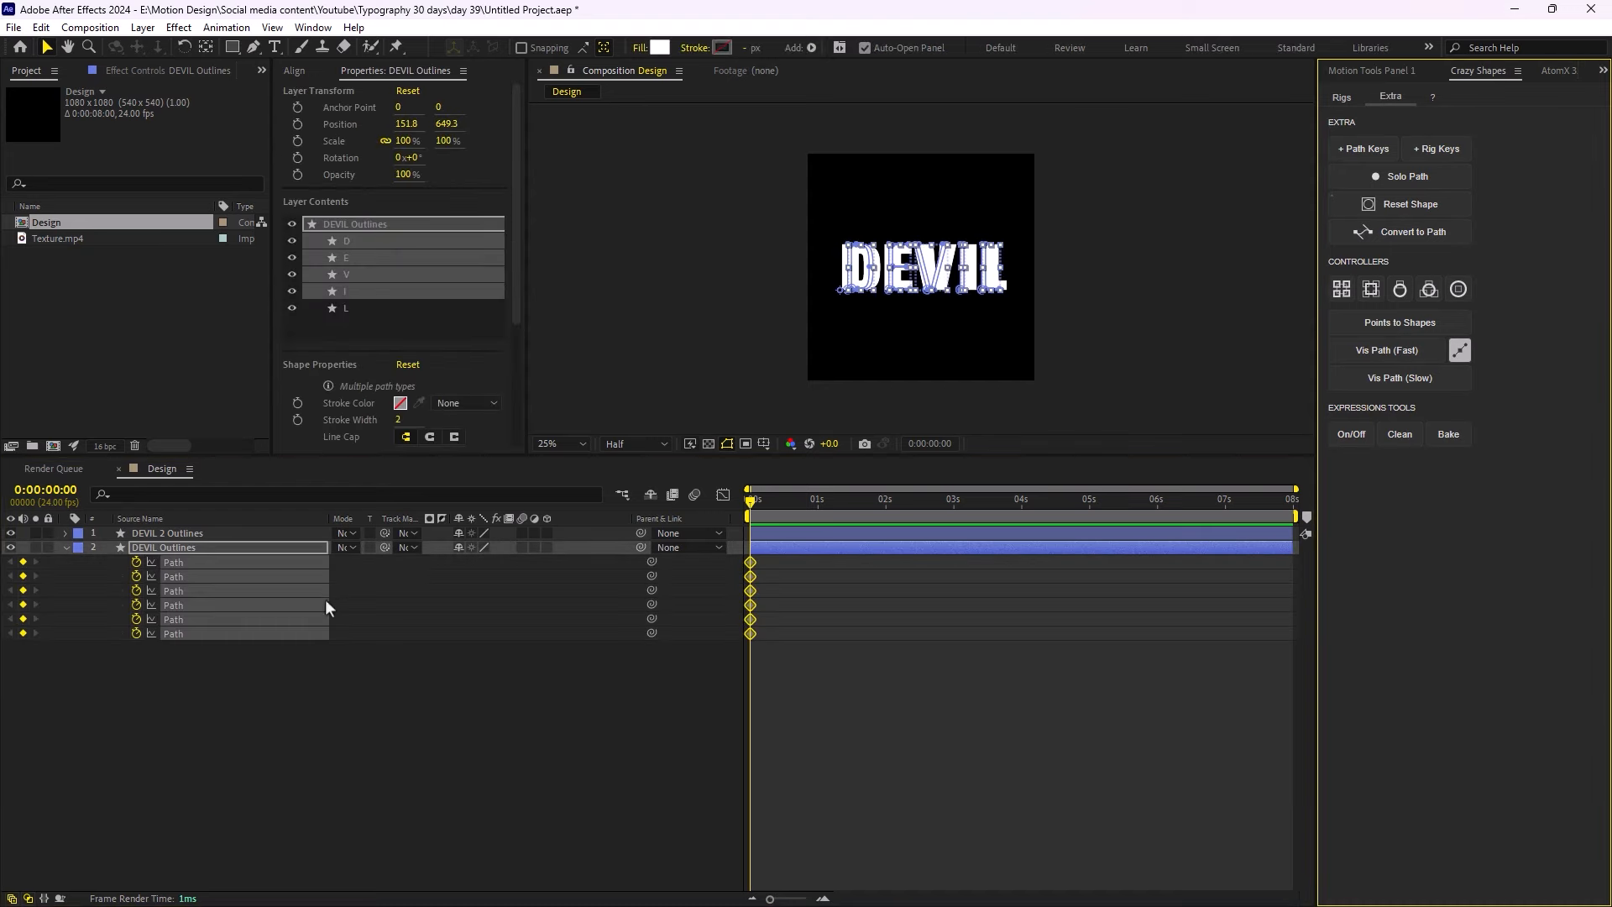
click(203, 532)
click(1371, 153)
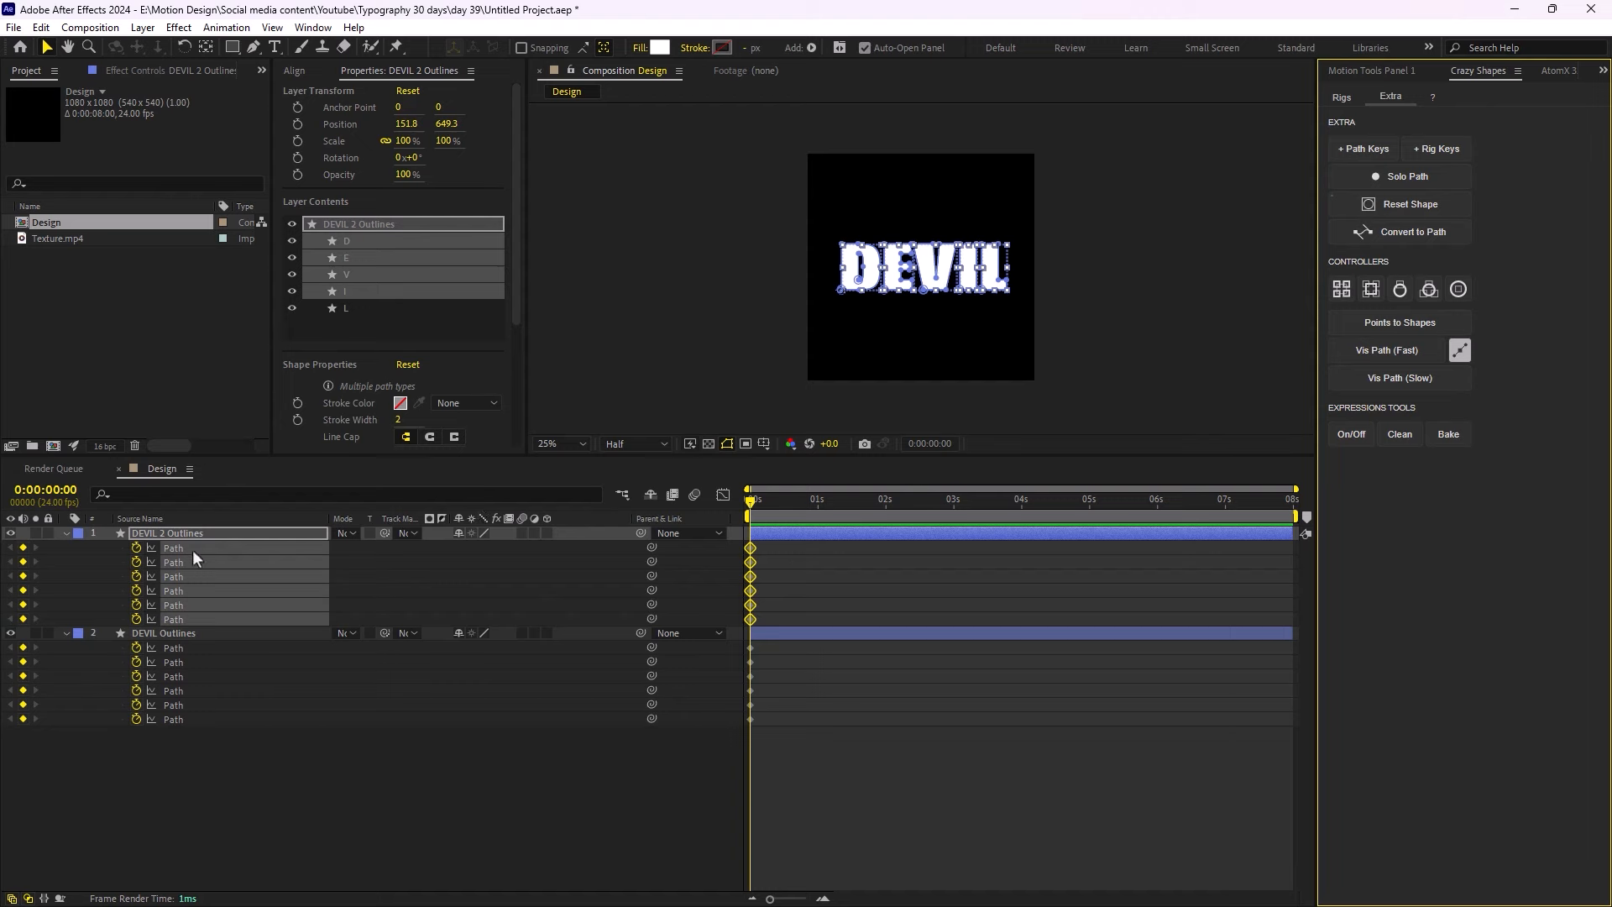
- Copy all path keyframes from DEVIL 2 Outlines and paste them onto the matching paths of DEVIL Outlines at 1 second
click(804, 564)
drag(799, 546, 745, 625)
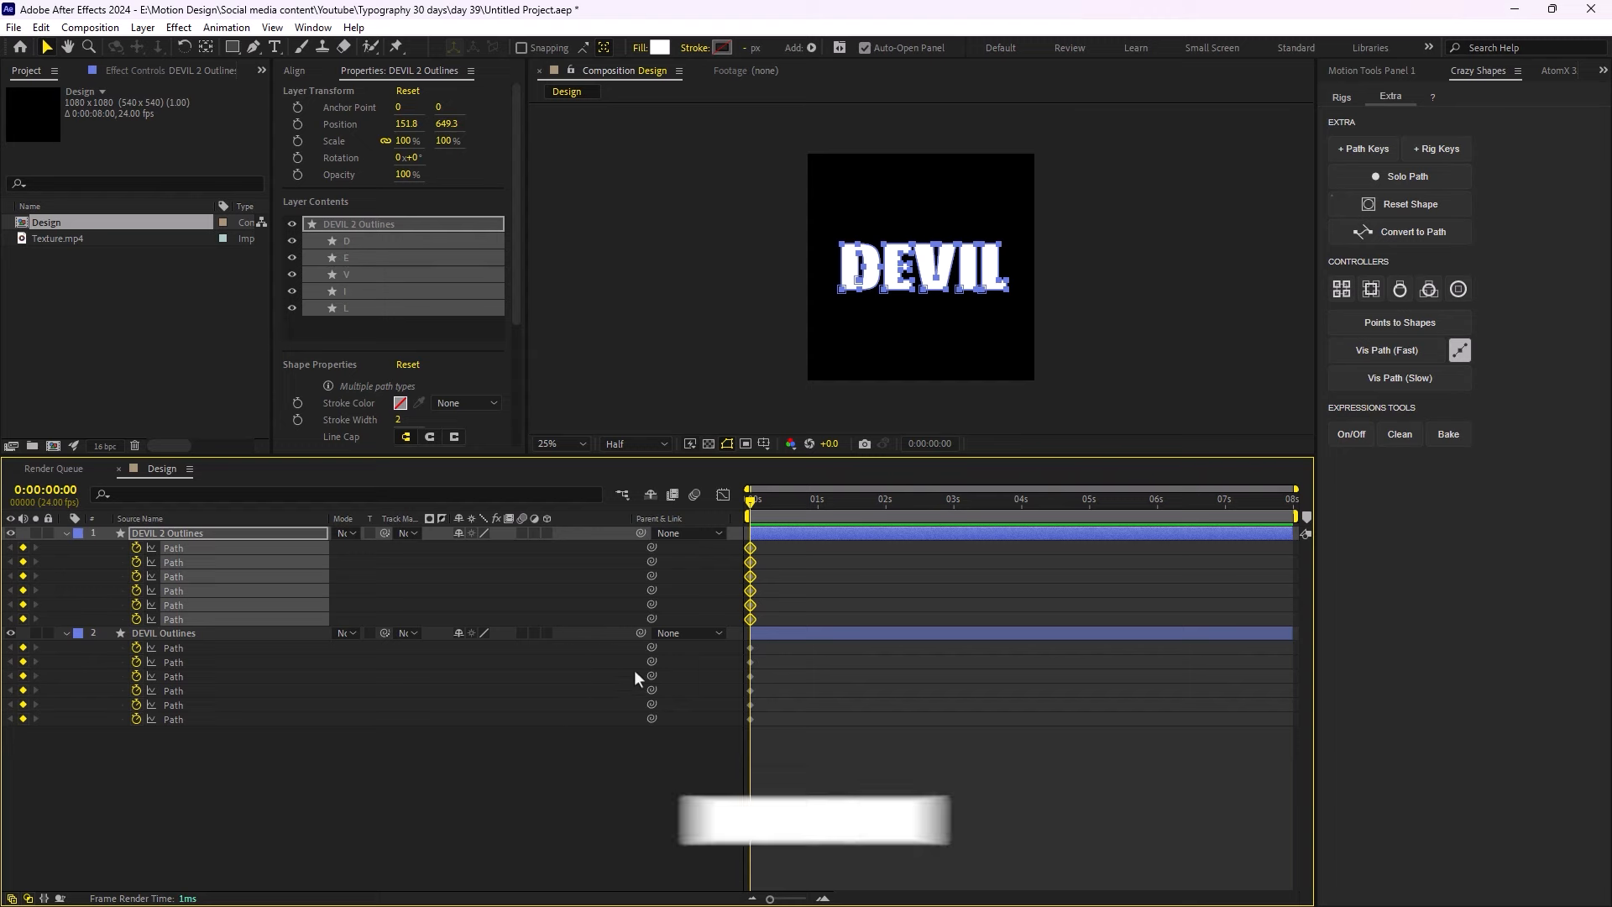
drag(753, 504, 817, 532)
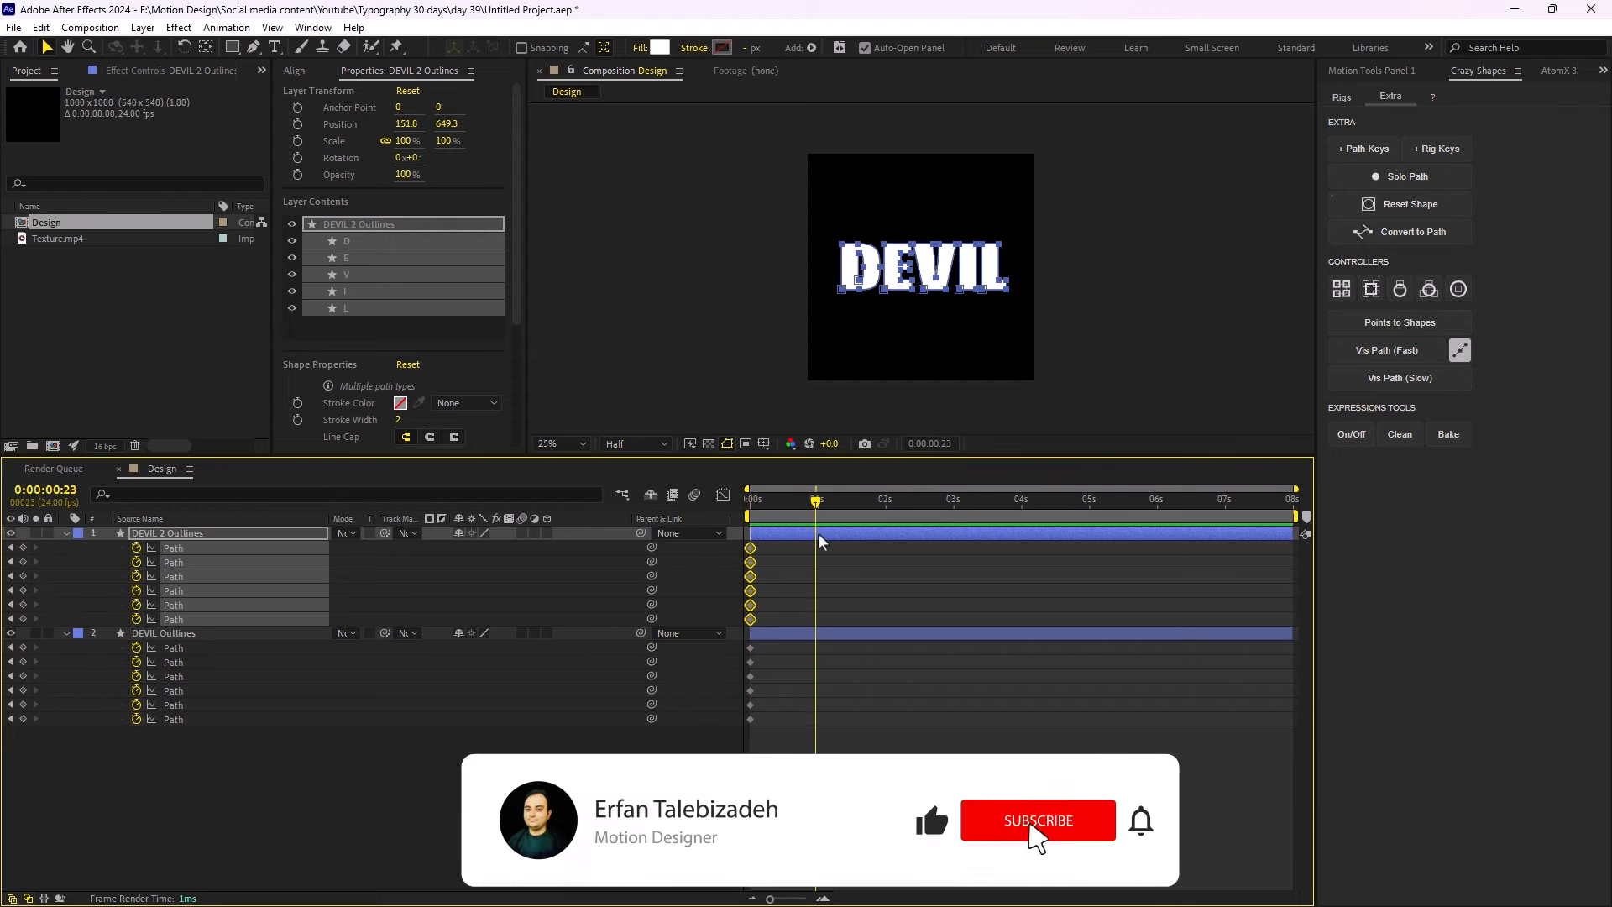
click(755, 696)
drag(784, 647, 732, 752)
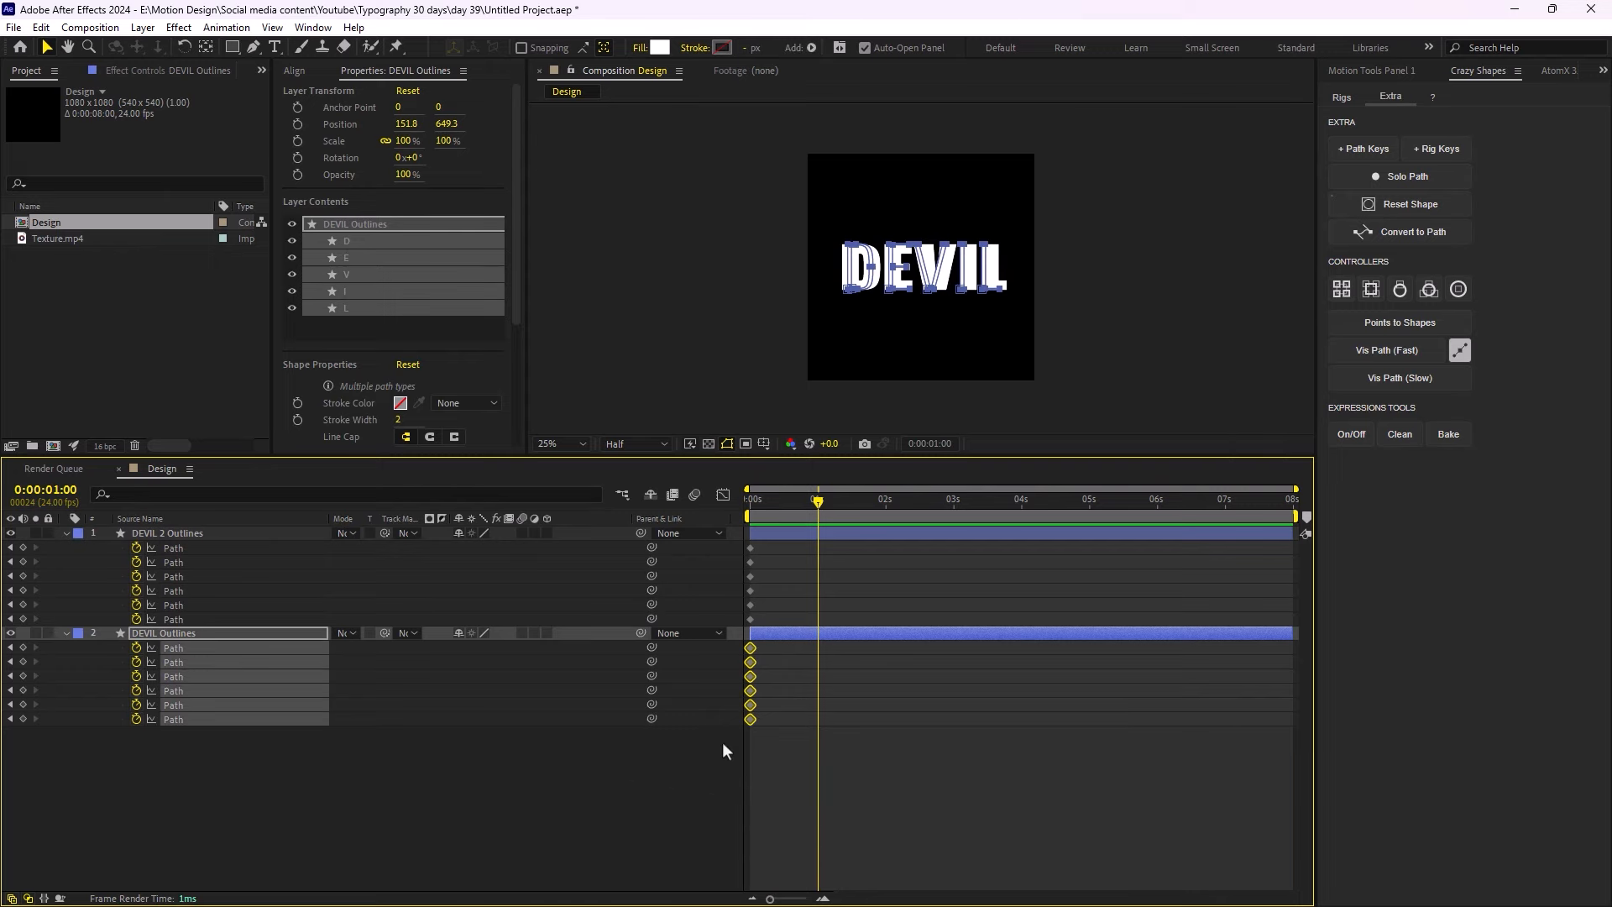
key(ctrl+v)
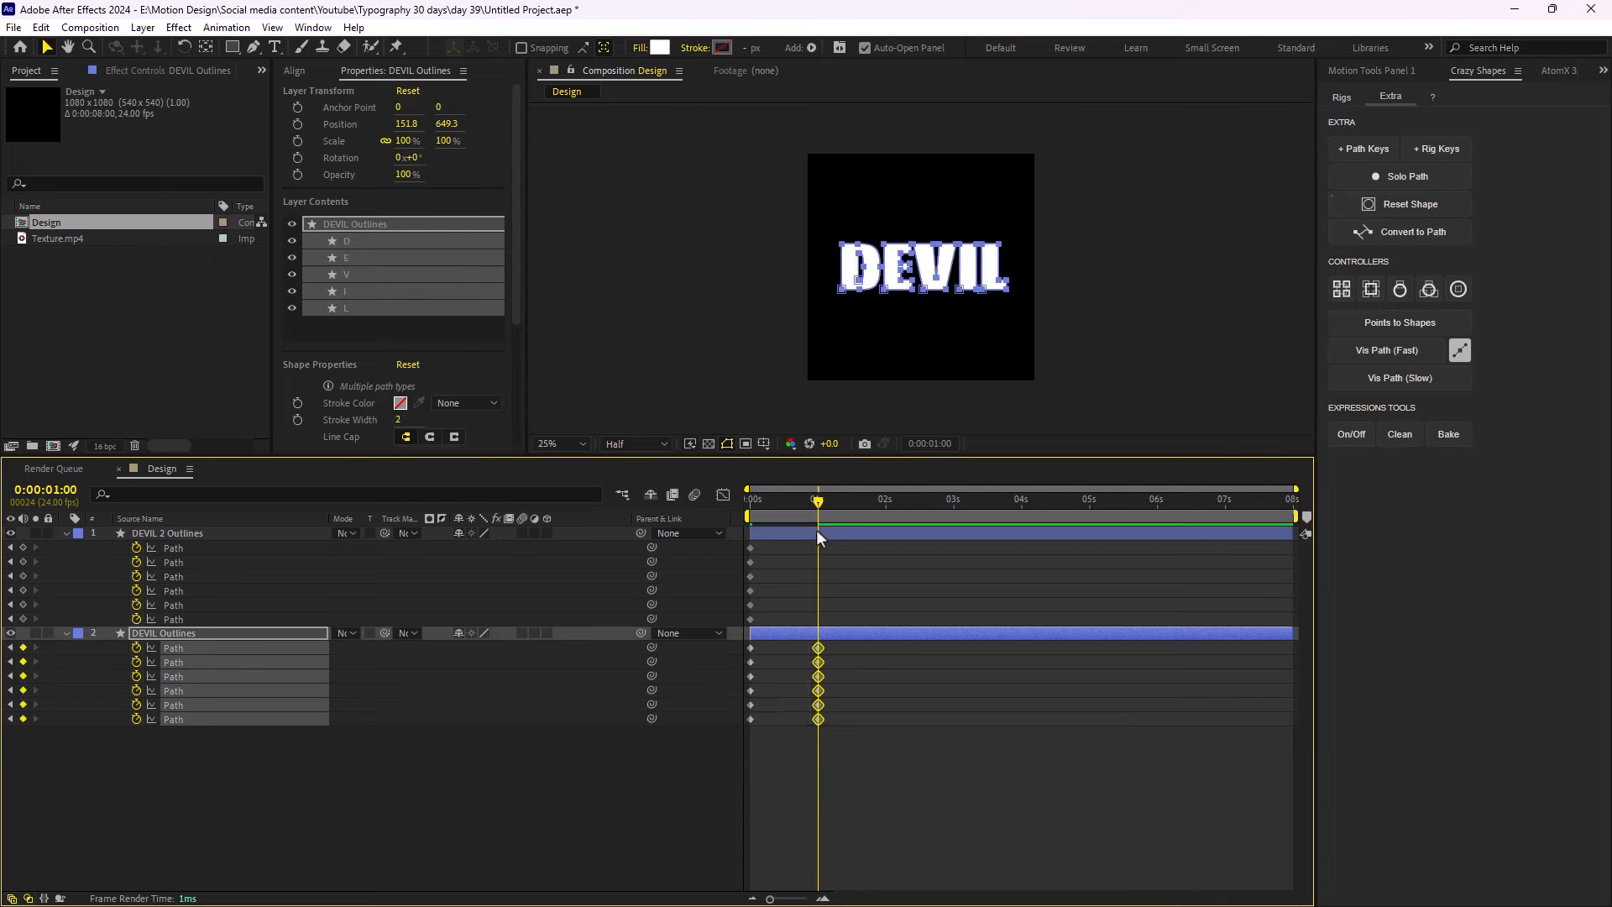
- Delete the DEVIL 2 Outlines layer and preview the thin-to-bold morph from the start
drag(818, 506, 737, 538)
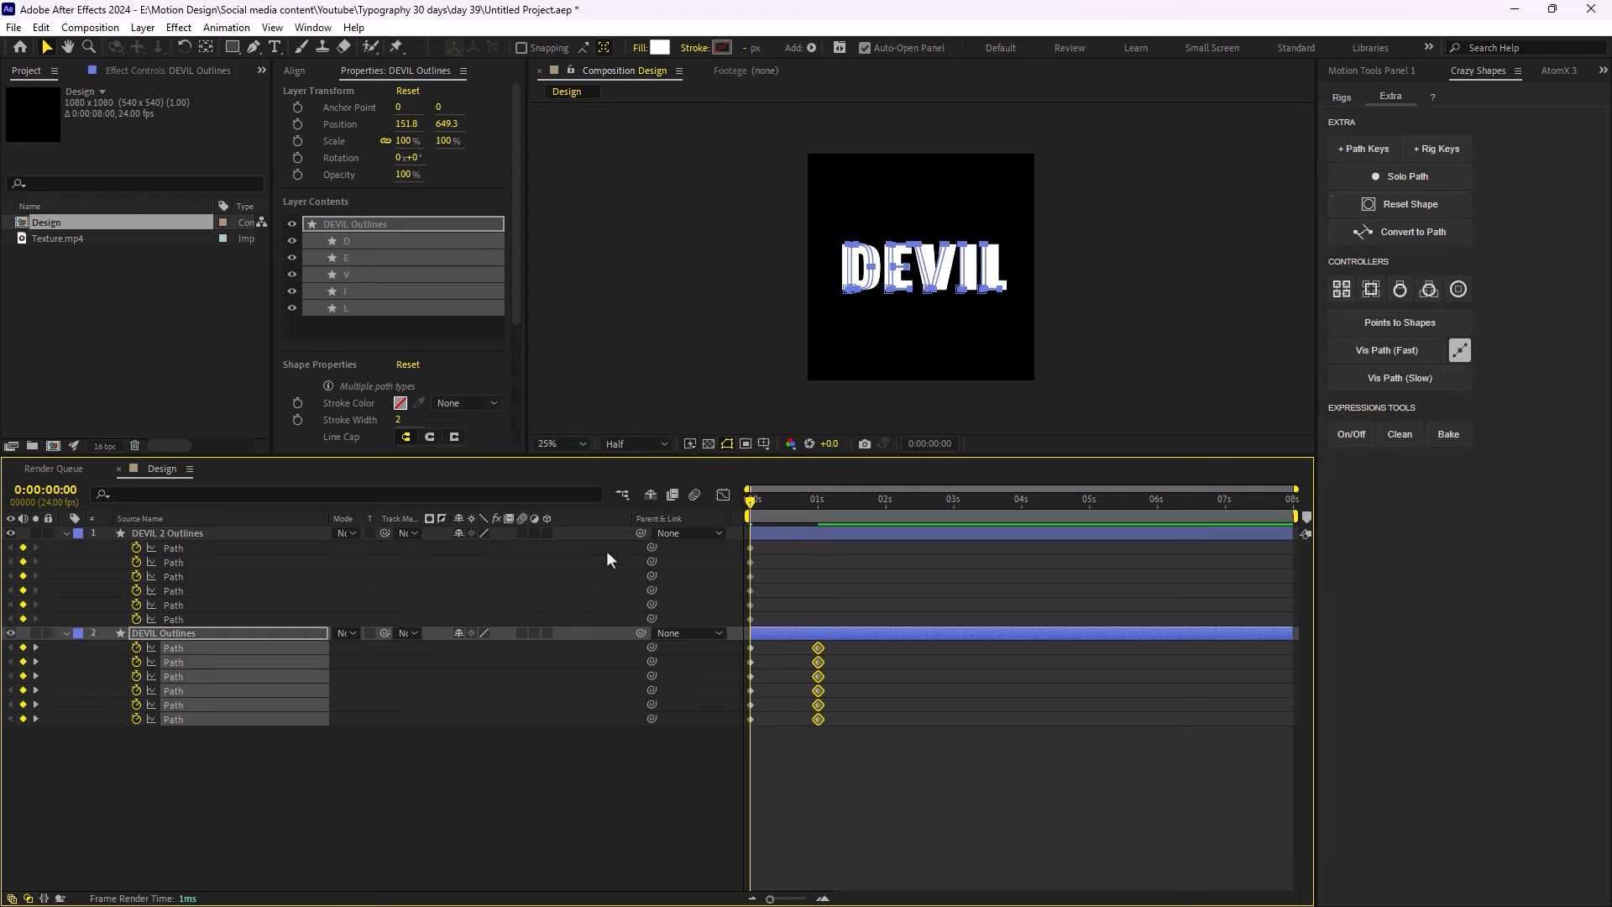
click(207, 538)
key(Delete)
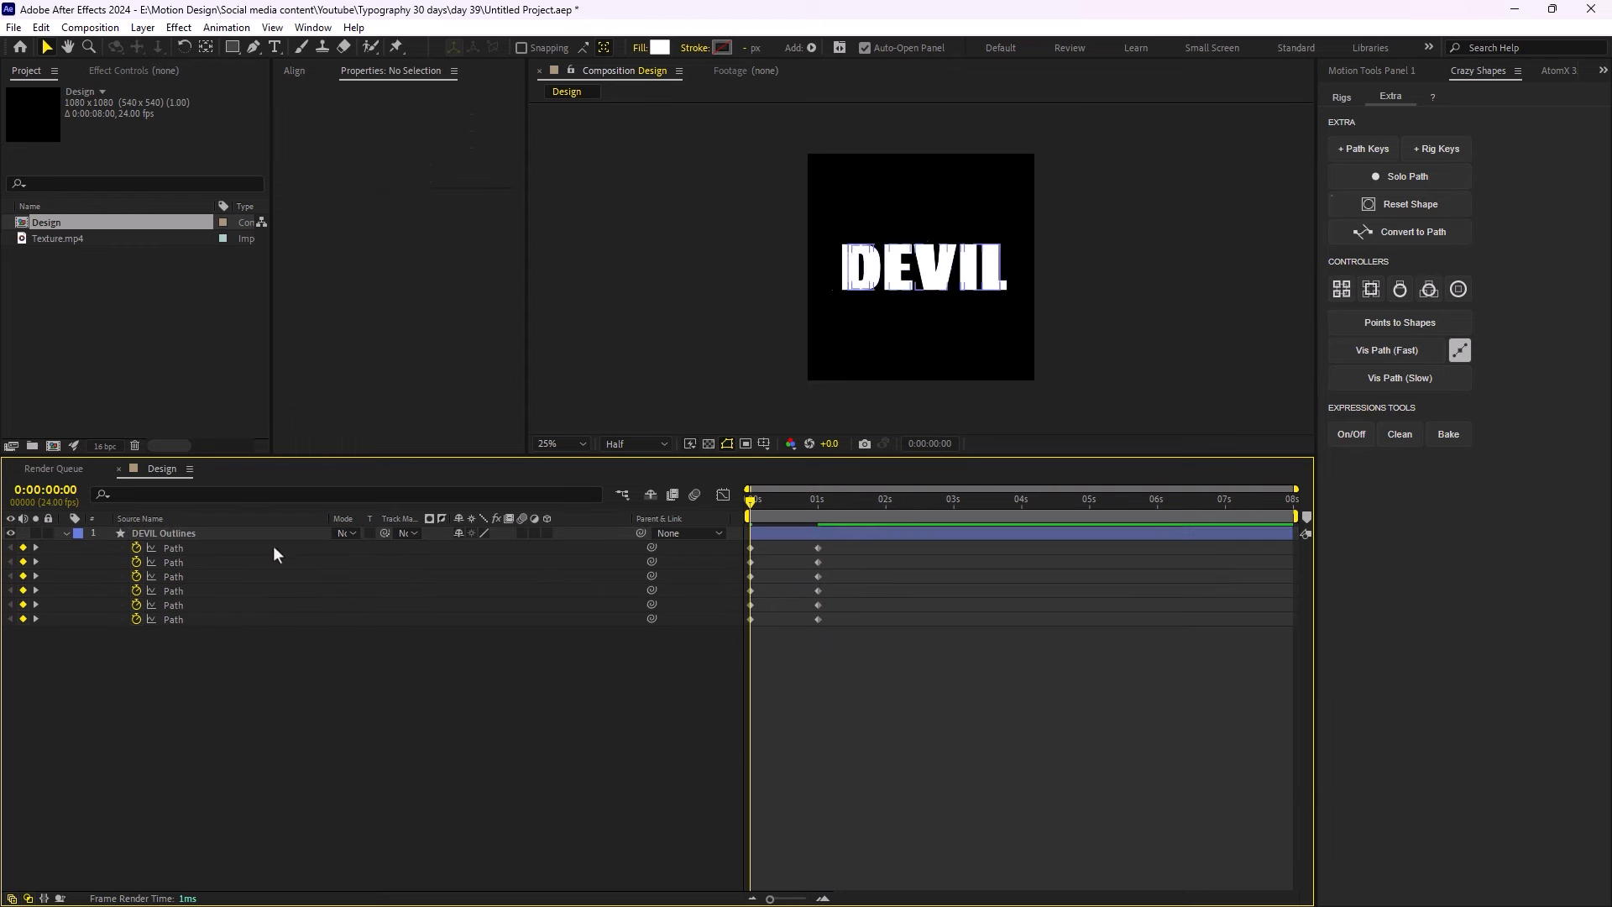
key(space)
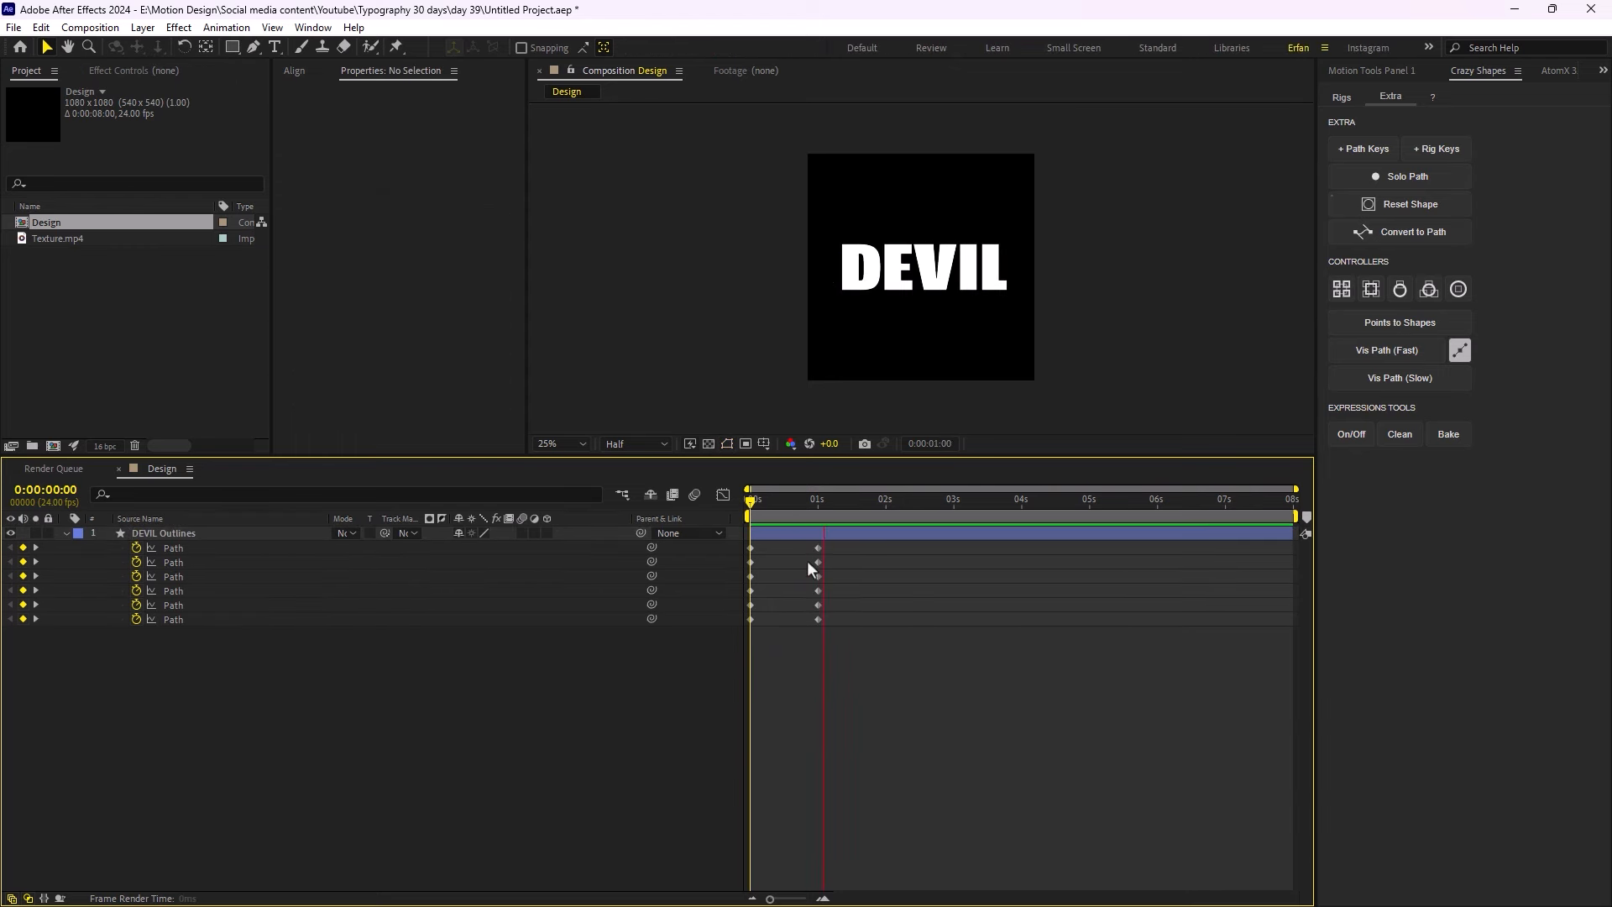
key(space)
- Copy the 0-second path keyframes of DEVIL Outlines to 2 seconds and return the playhead to 1 second
drag(849, 535, 884, 534)
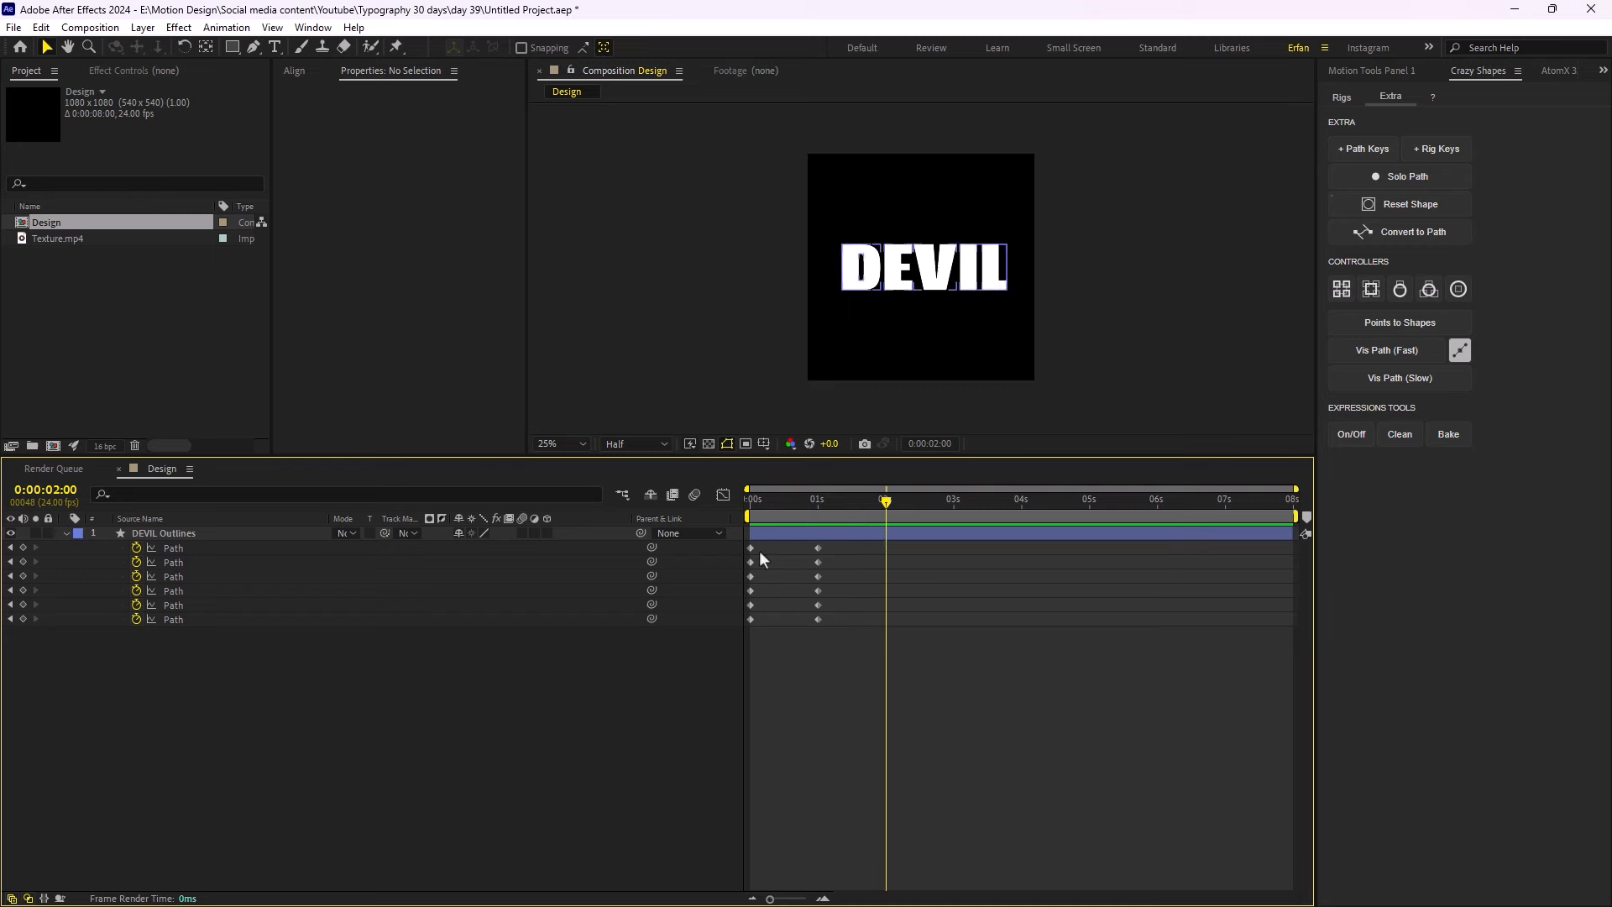
drag(759, 541, 738, 628)
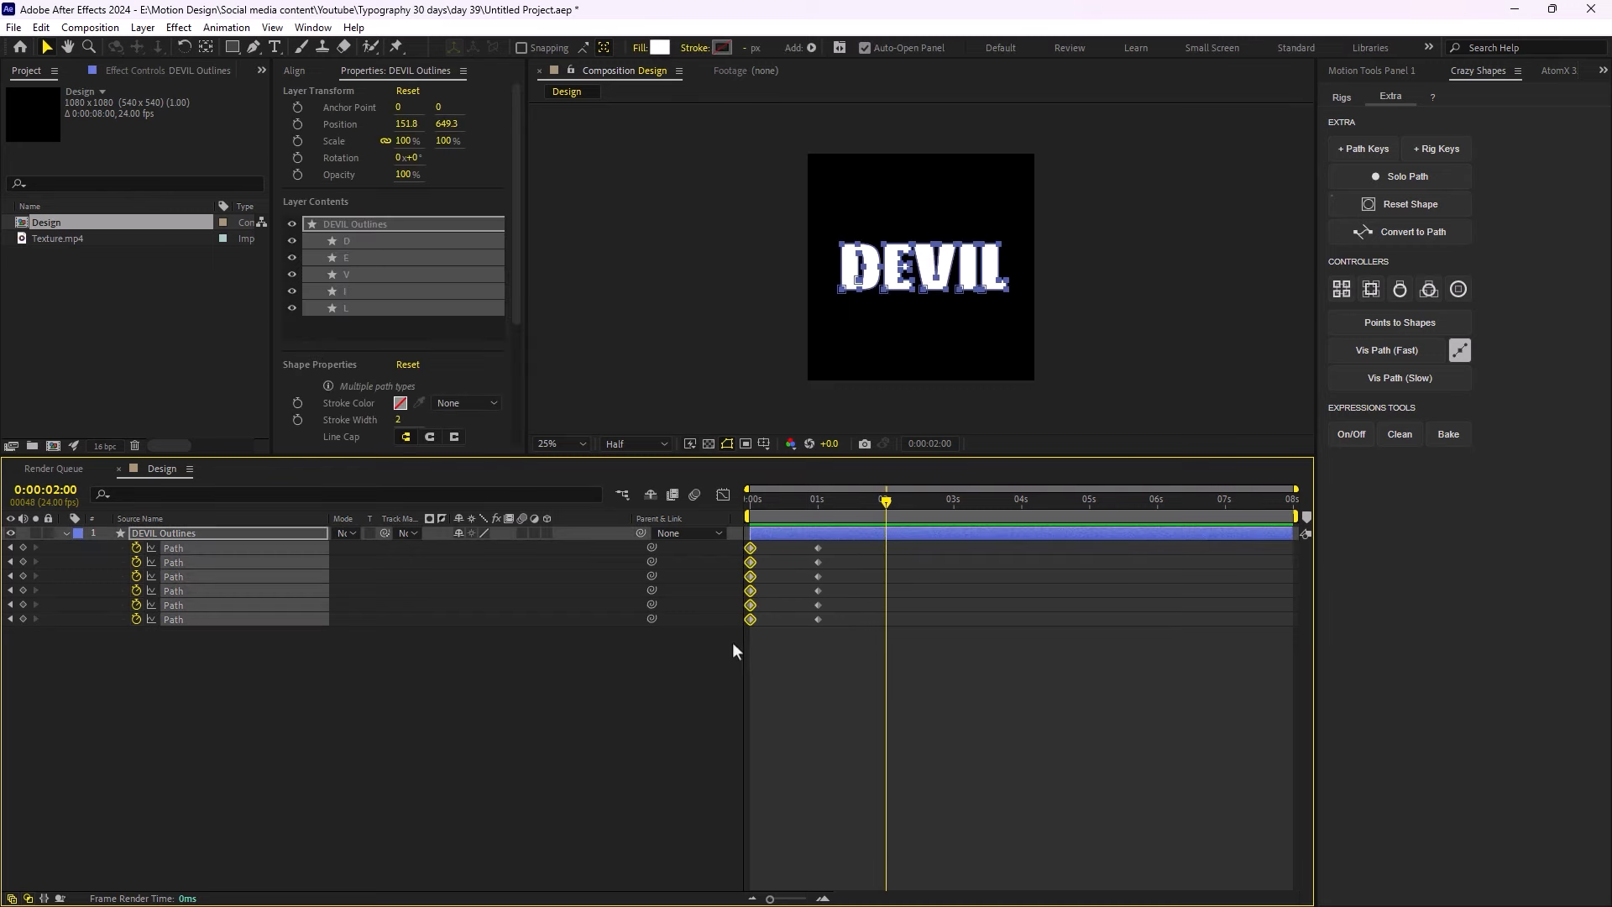
key(ctrl+c)
key(ctrl+v)
drag(882, 500, 812, 573)
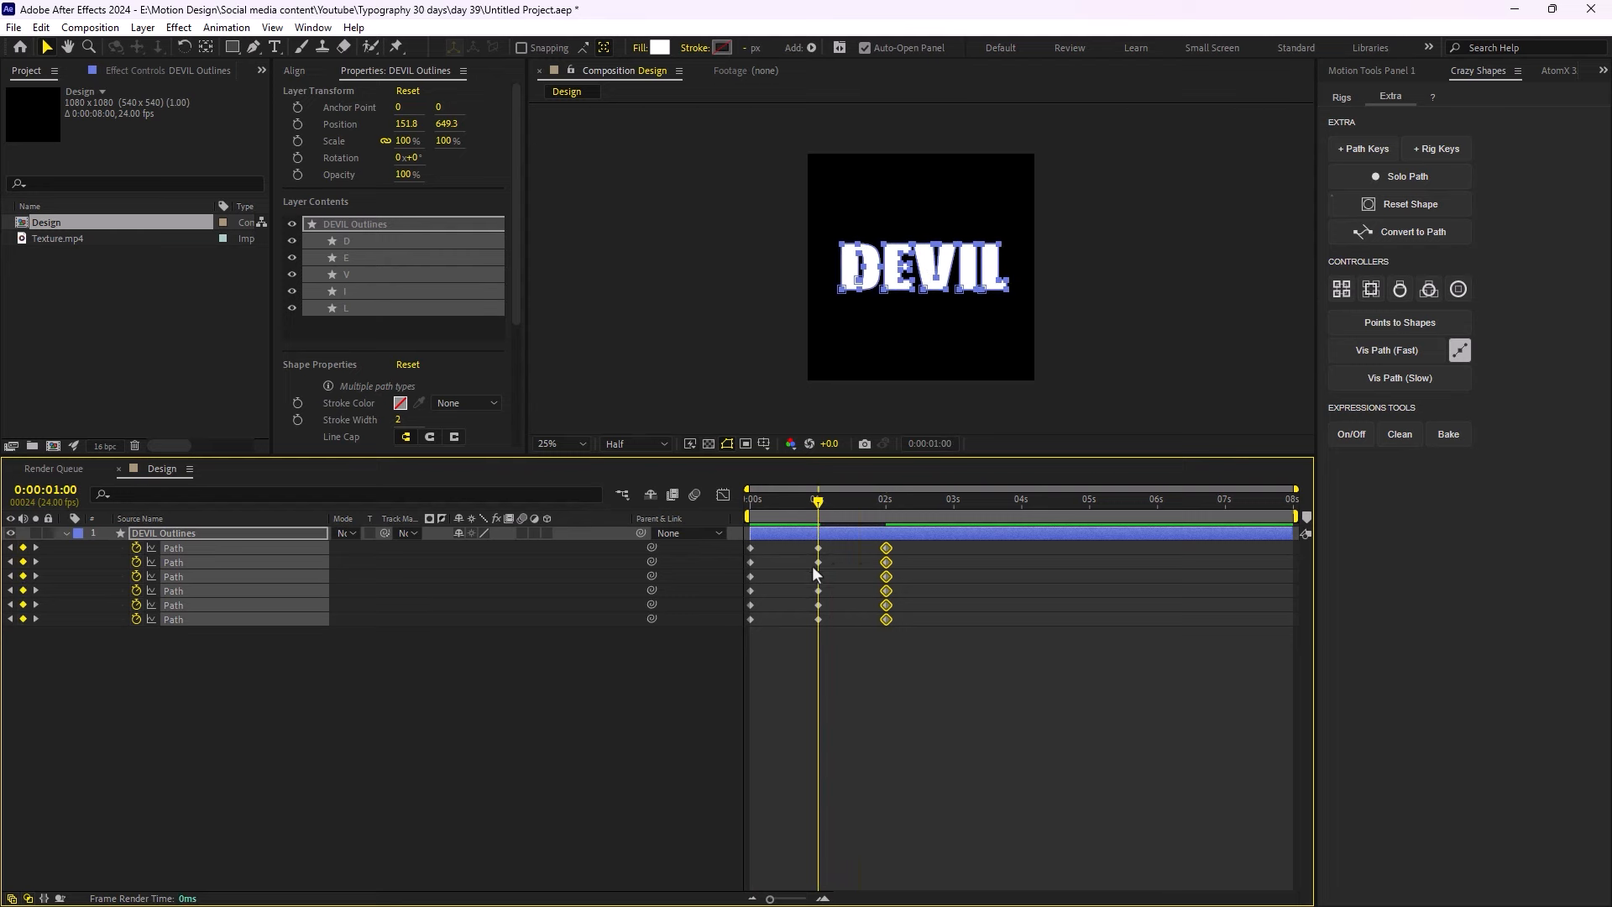
click(546, 716)
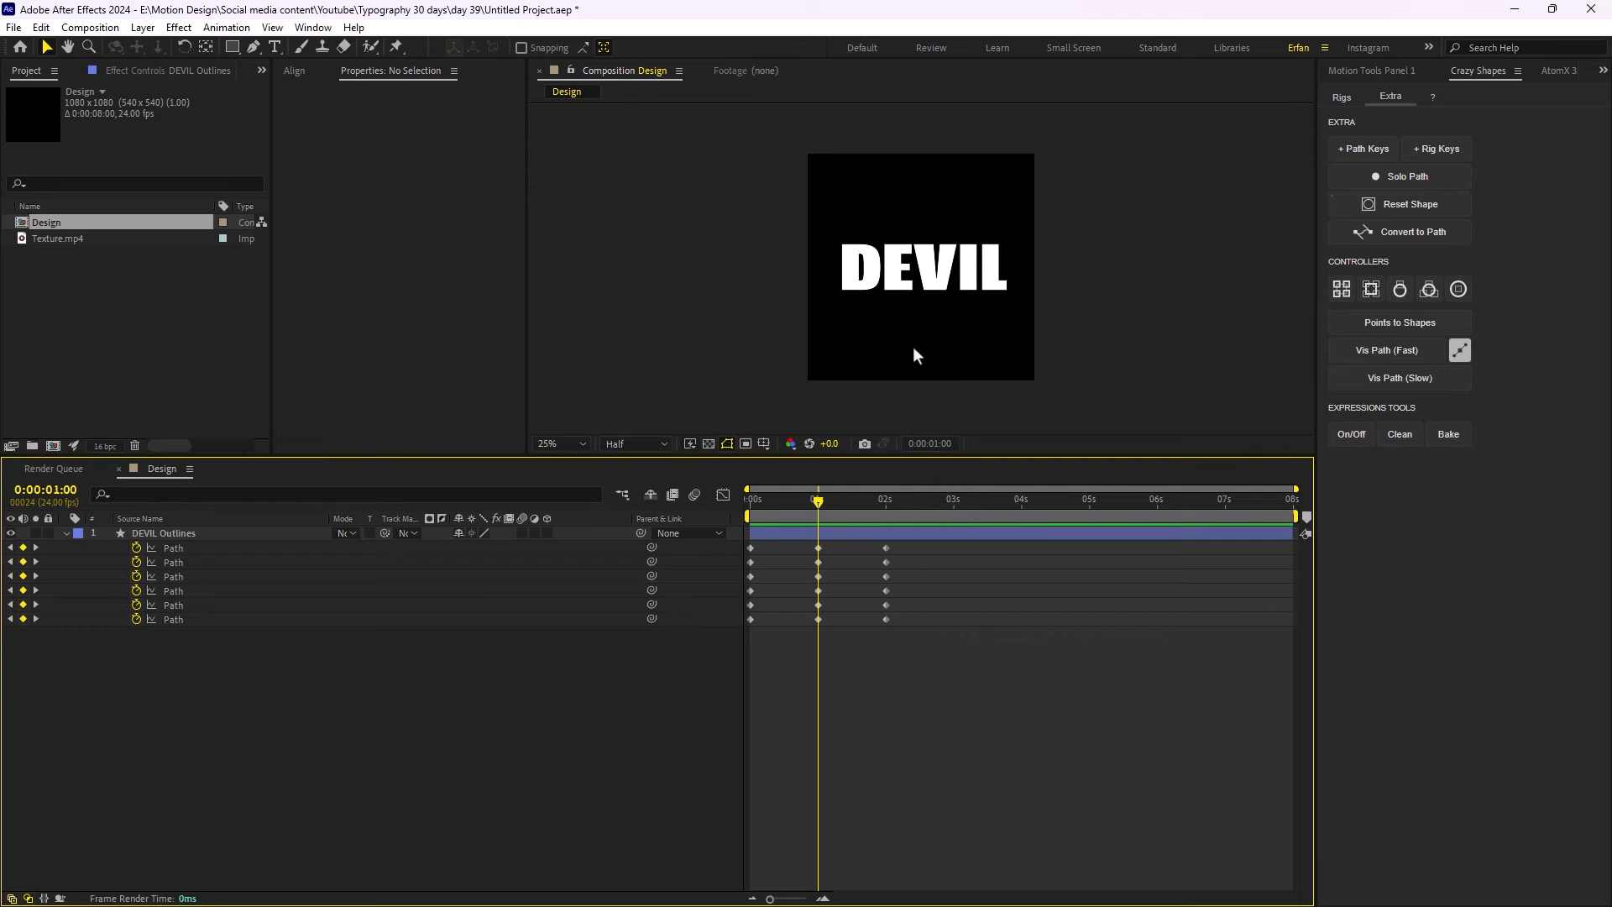
- Show the rulers and place two horizontal guides, one near the composition's upper edge and one near its lower edge
key(ctrl+r)
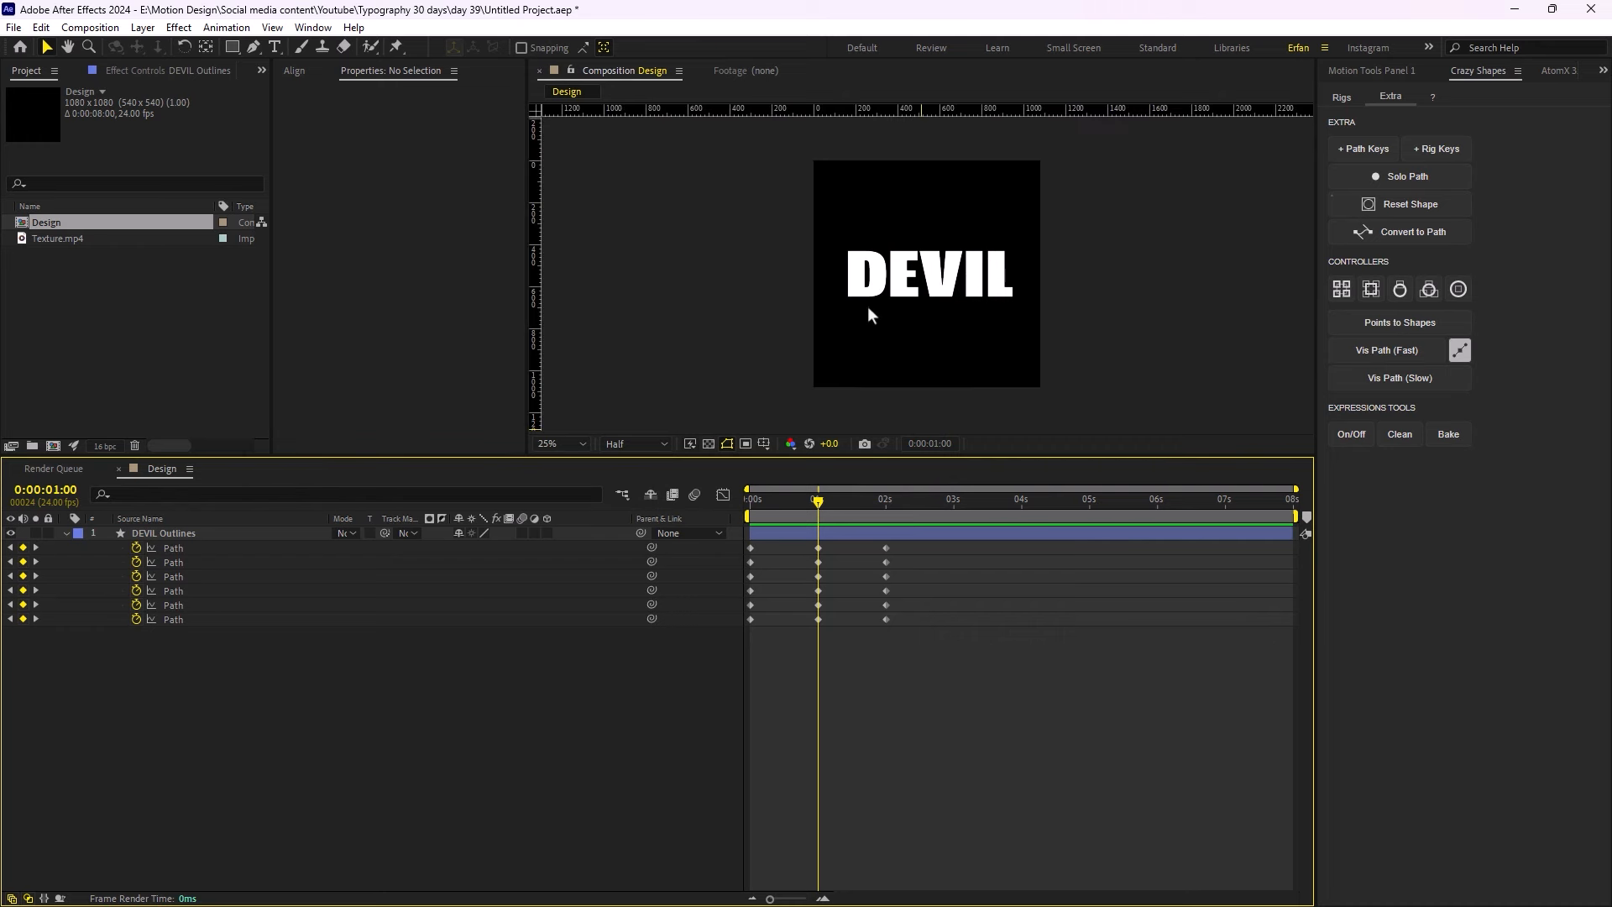
key(comma)
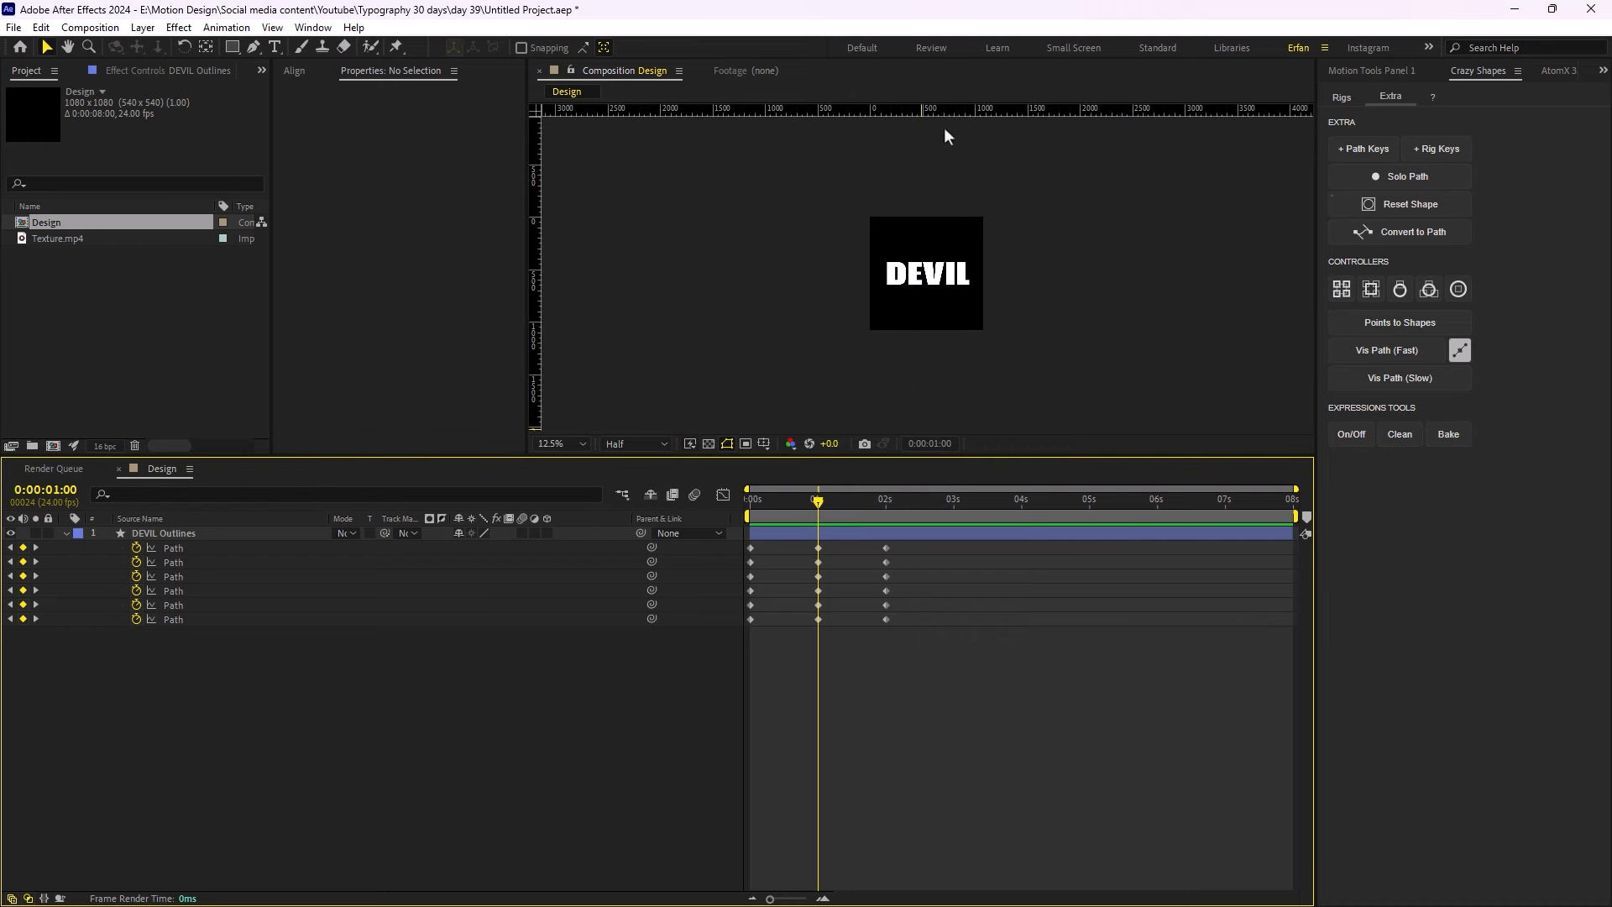
drag(944, 110, 943, 235)
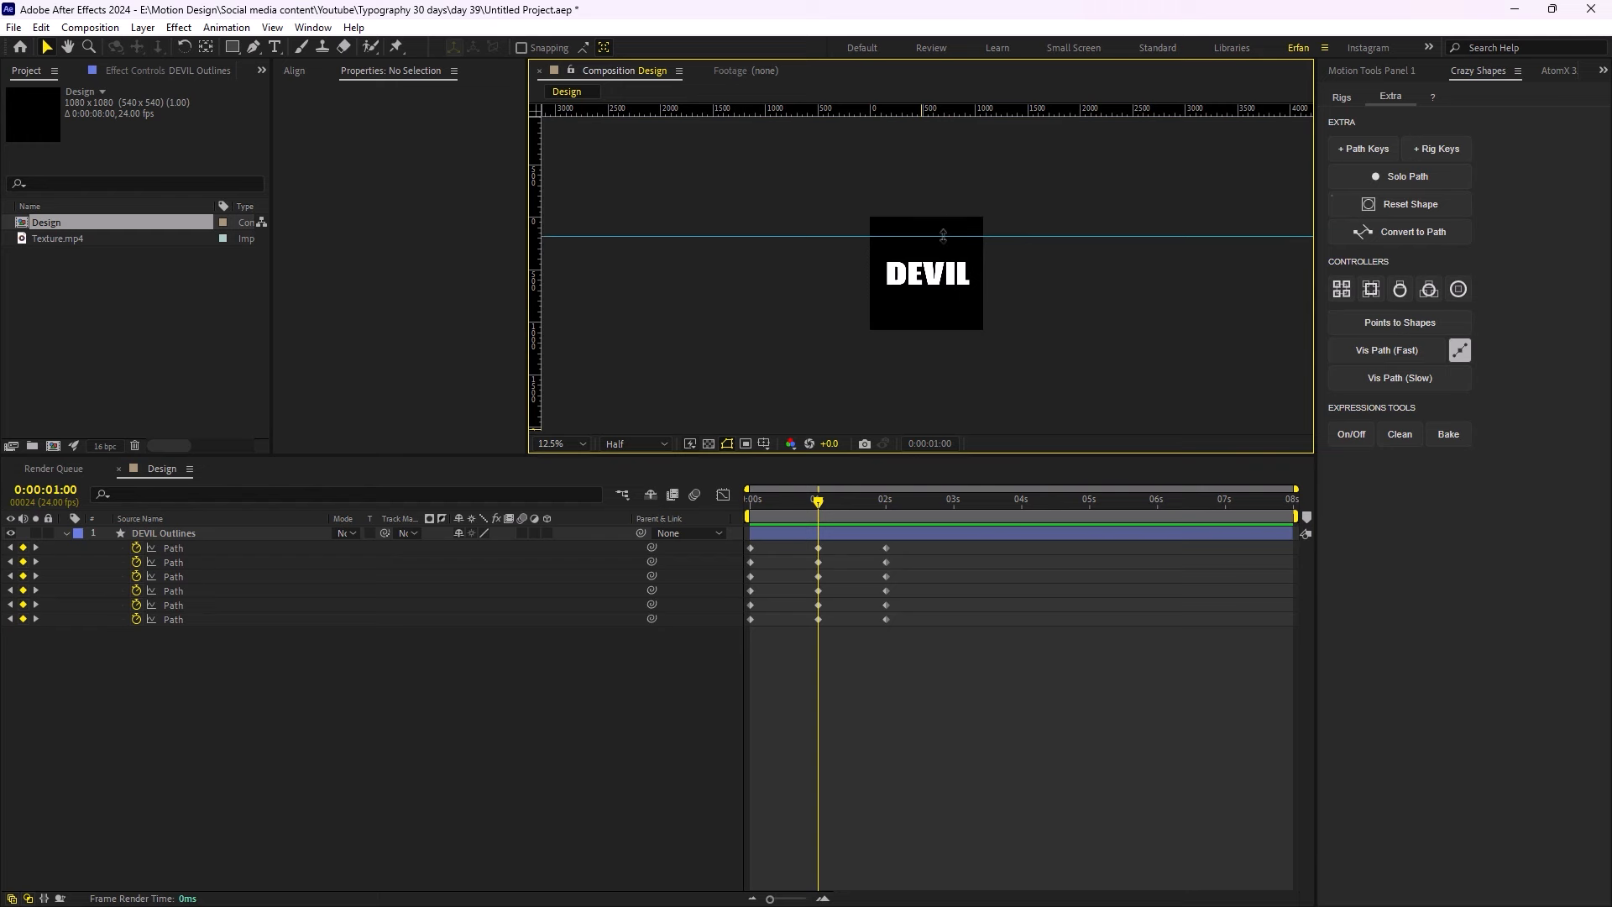
key(period)
drag(951, 112, 954, 351)
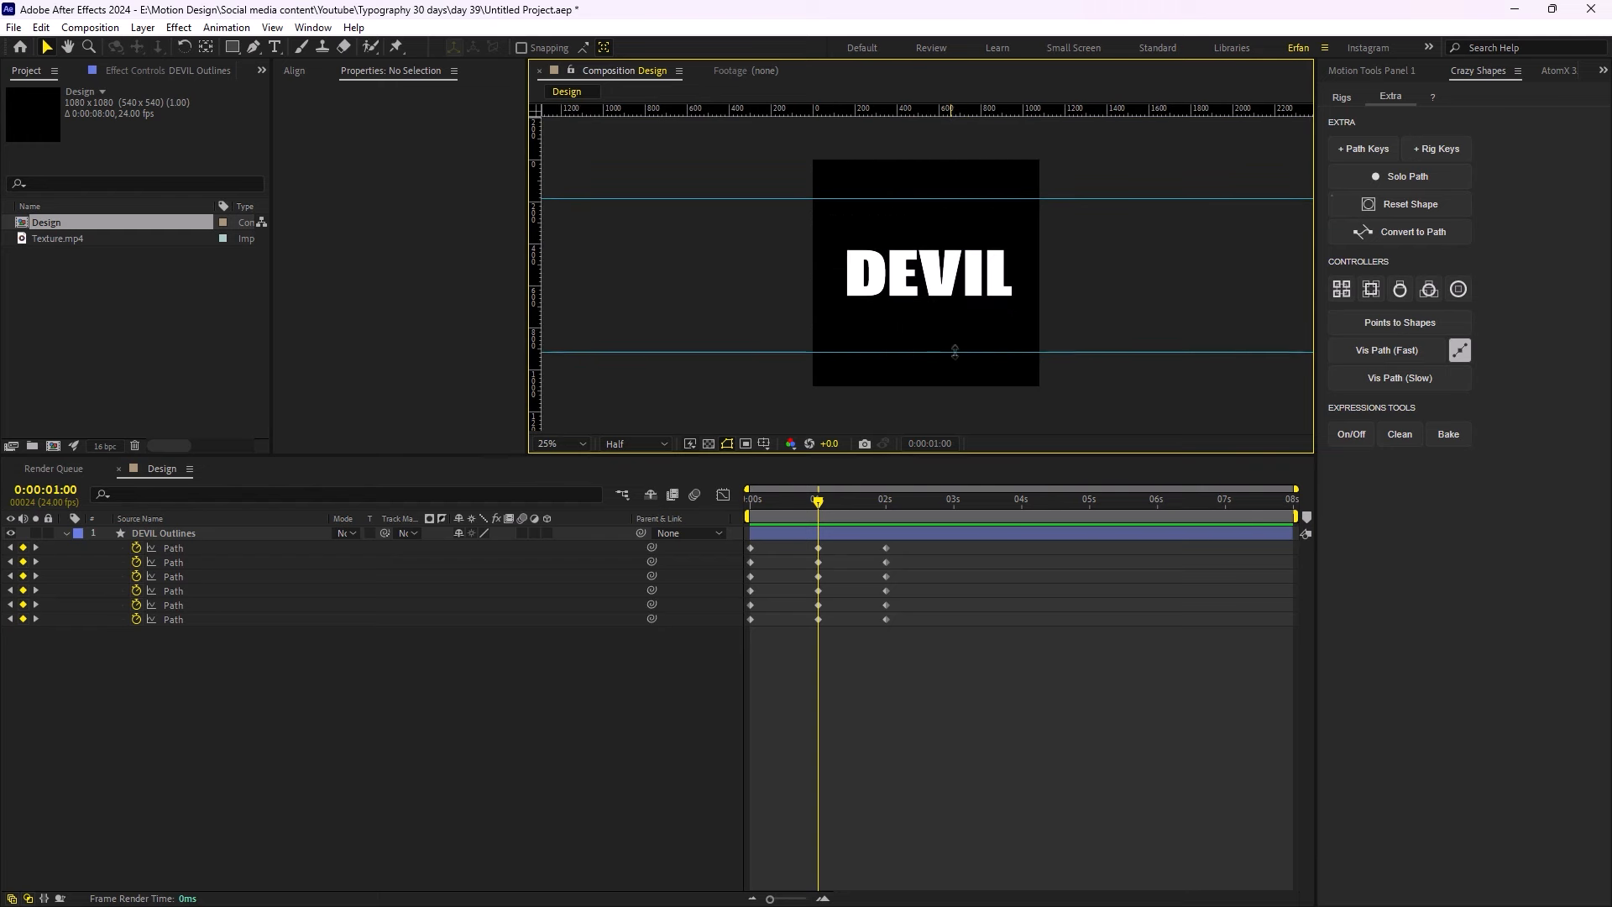
drag(963, 199, 964, 192)
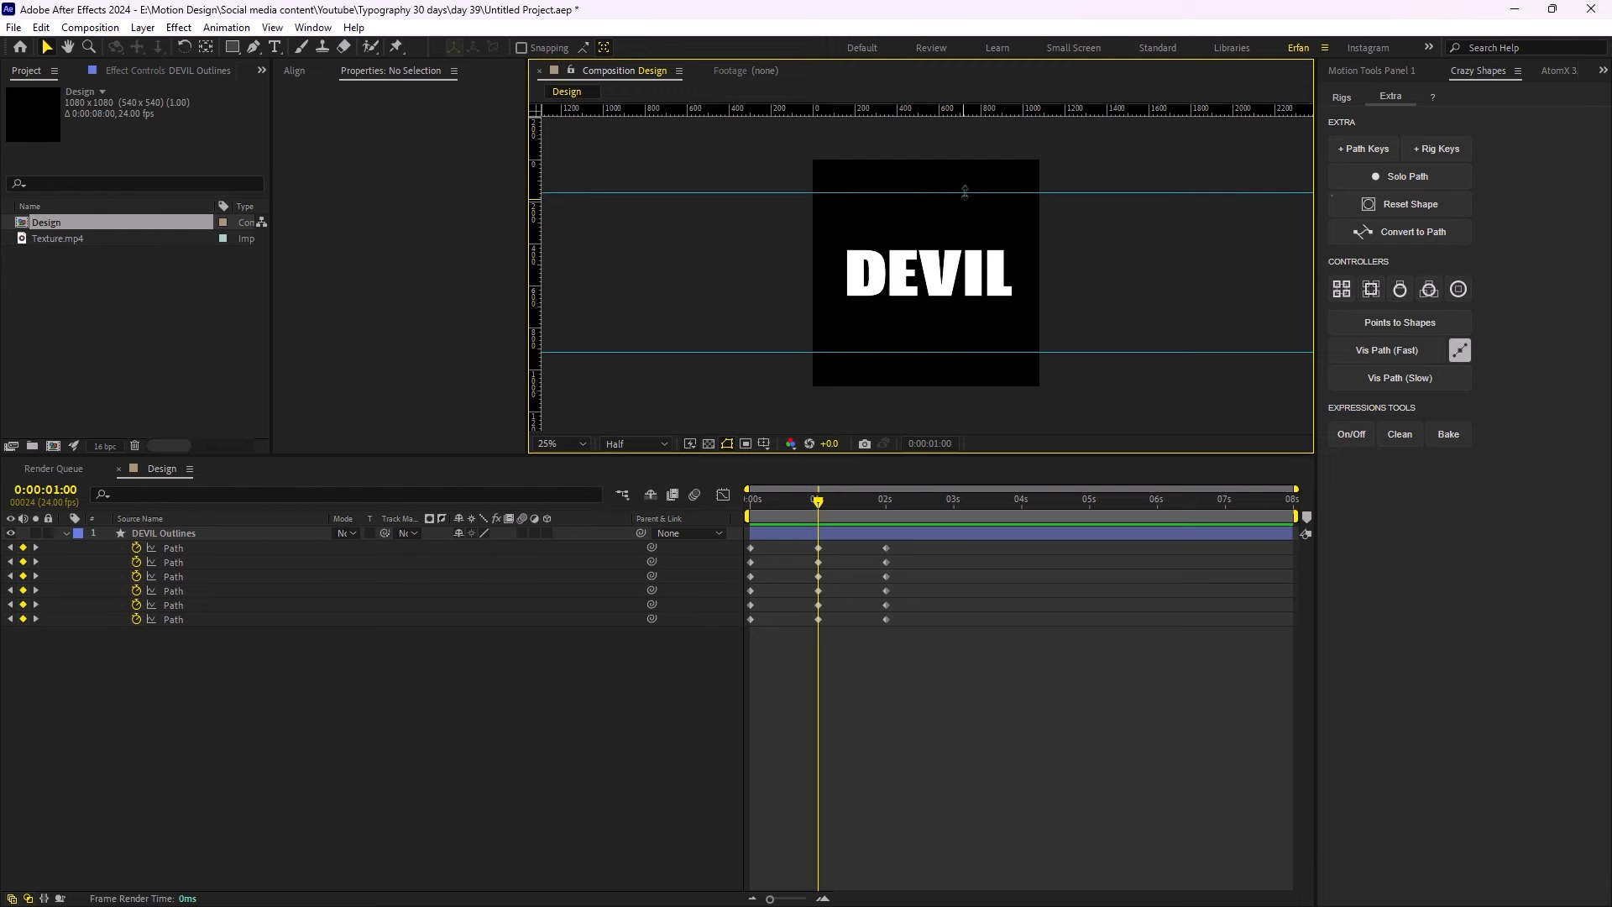
drag(976, 355, 975, 361)
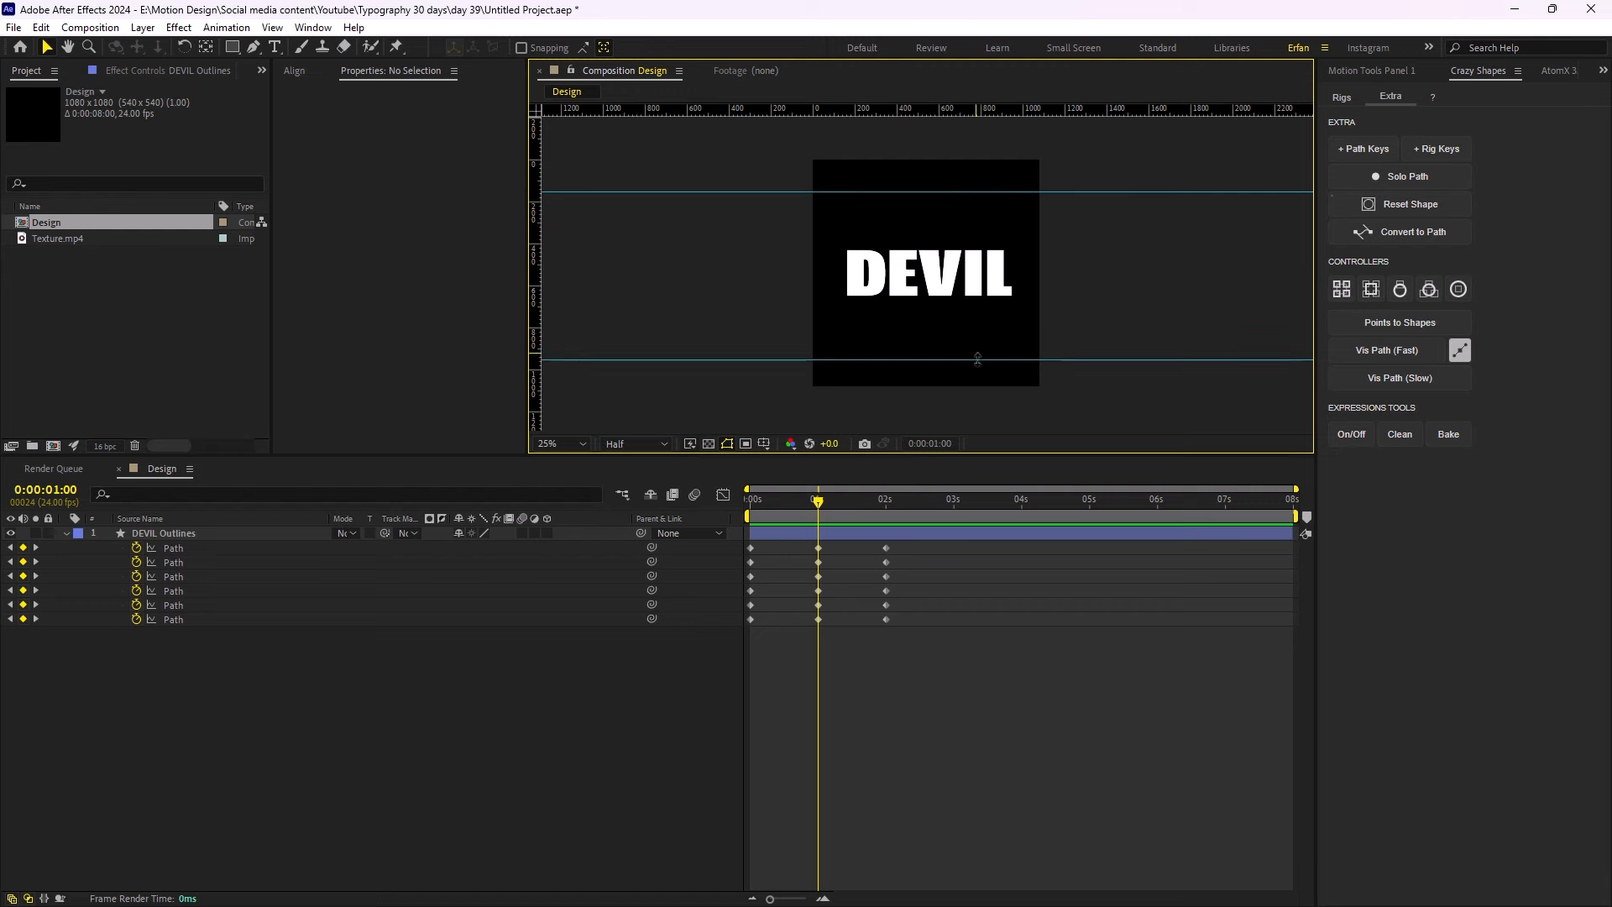
click(470, 742)
key(period)
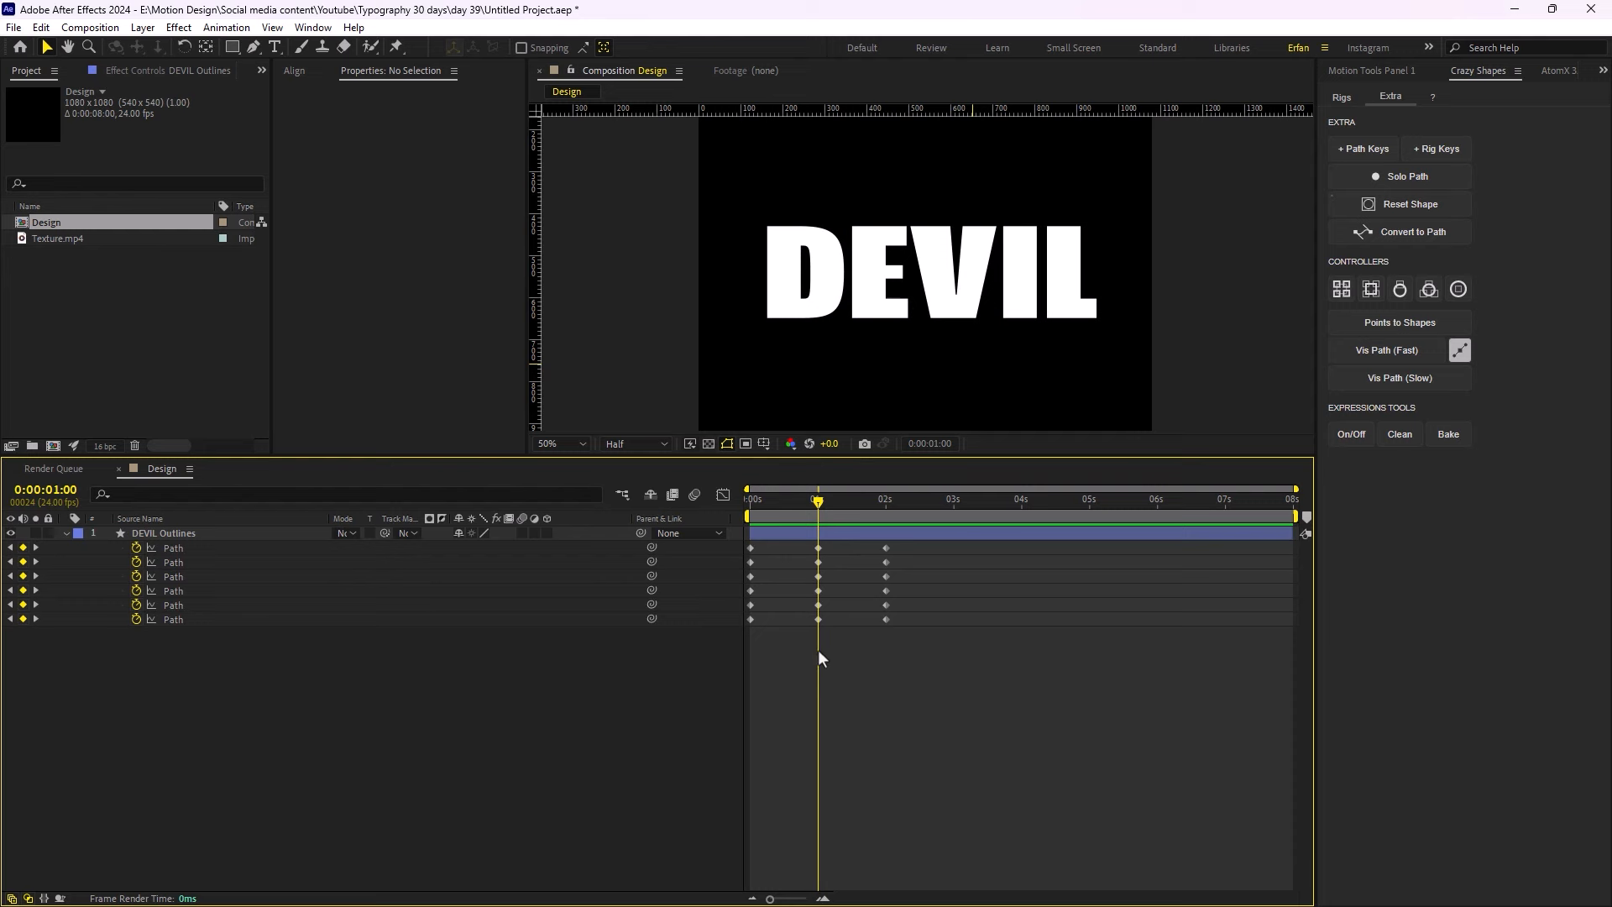
click(819, 548)
drag(780, 377, 788, 330)
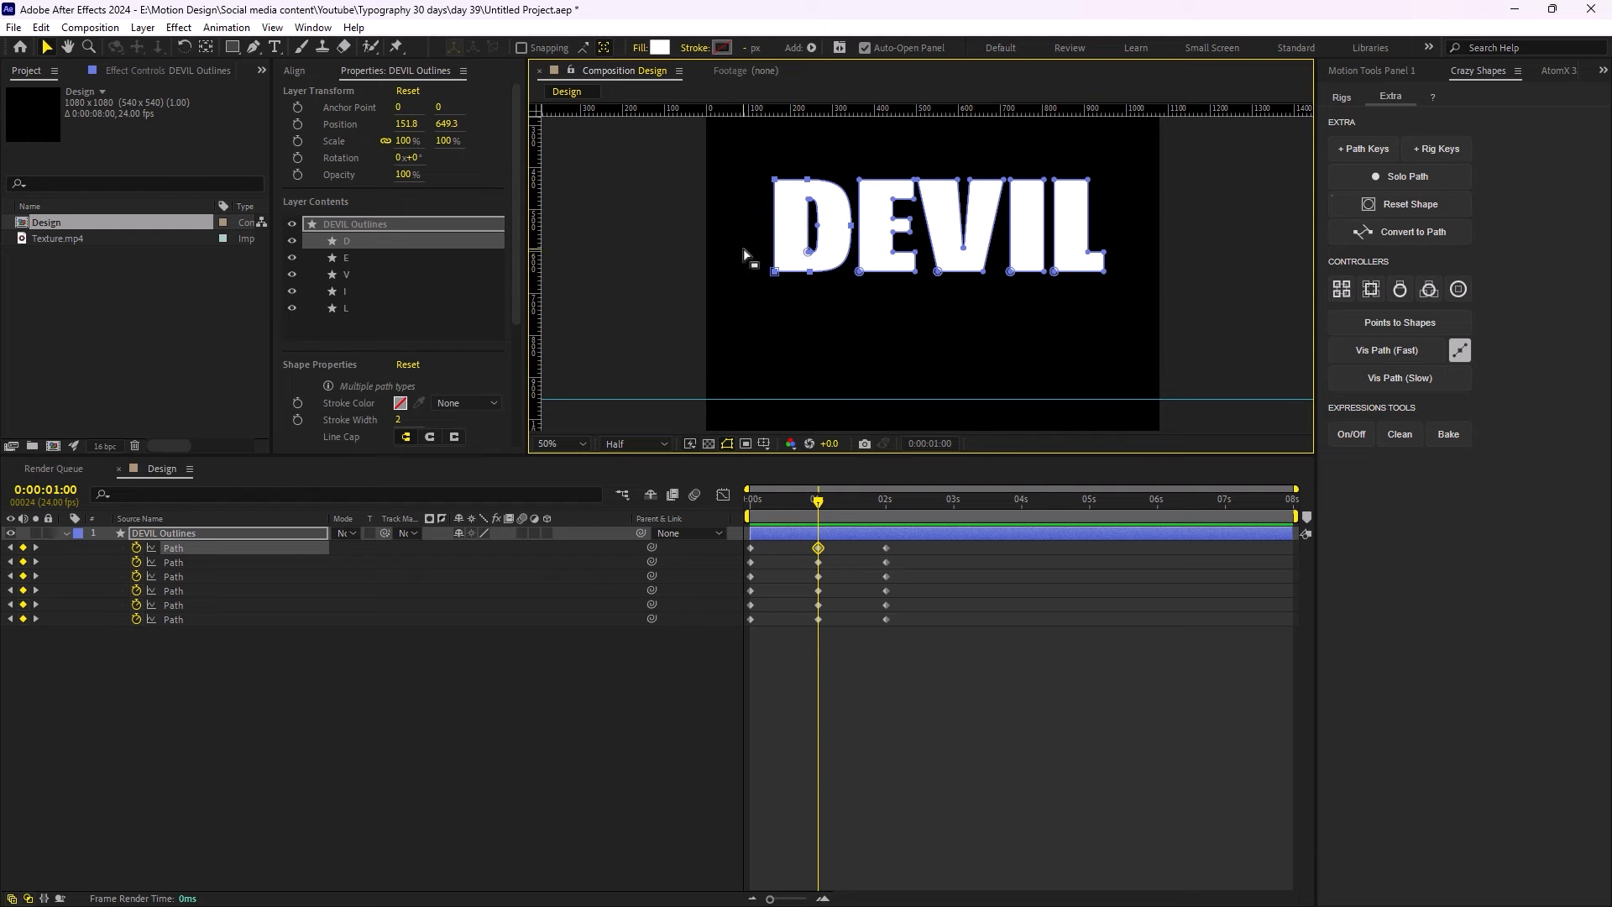
drag(740, 239, 870, 330)
key(comma)
key(comma)
scroll(862, 286, up, 2)
drag(820, 257, 876, 342)
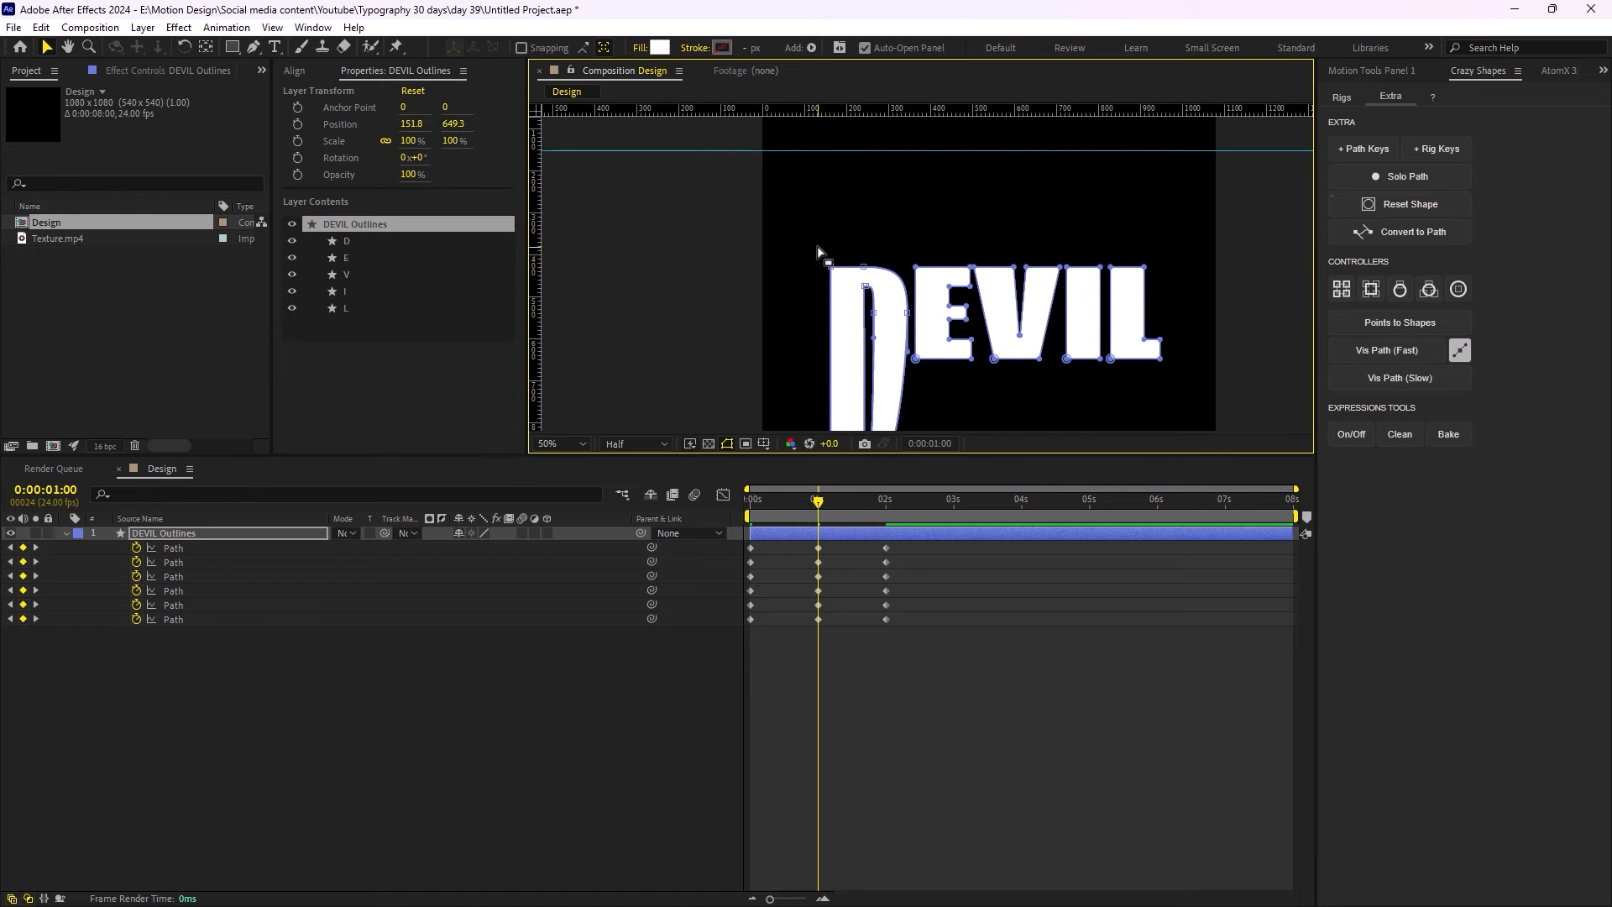
drag(811, 239, 911, 327)
drag(867, 274, 865, 158)
key(comma)
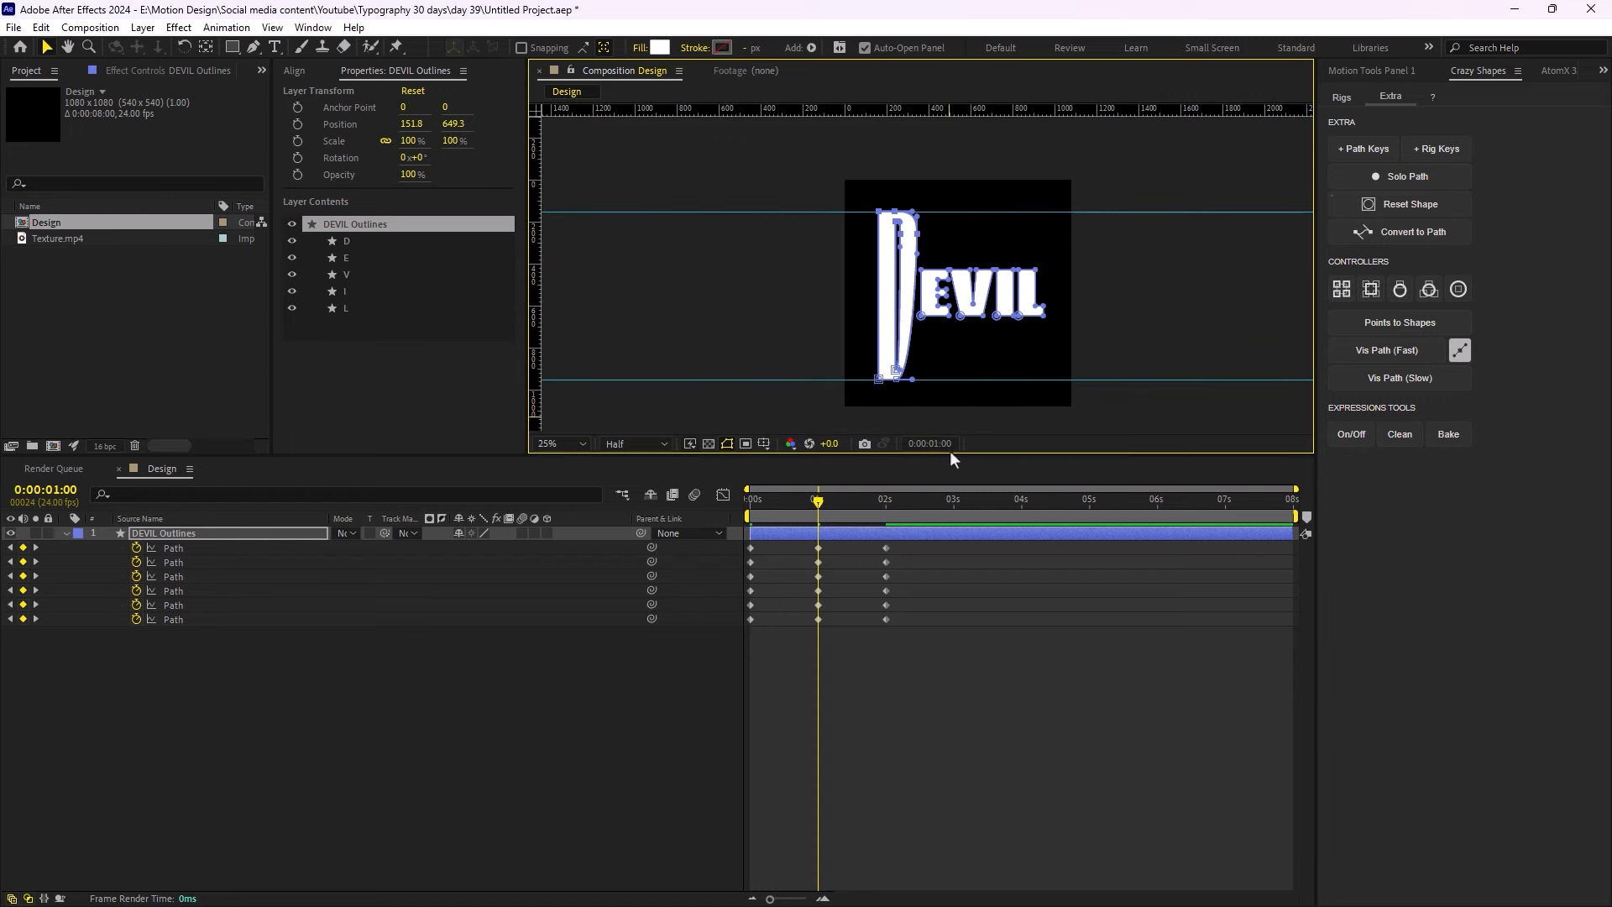
scroll(915, 351, up, 2)
drag(814, 319, 865, 260)
key(ctrl+z)
scroll(858, 336, down, 2)
key(ctrl+z)
scroll(882, 369, up, 2)
- At 1 second, stretch the letter D by moving its lower path points to the lower guide and its upper points to the upper guide
click(817, 549)
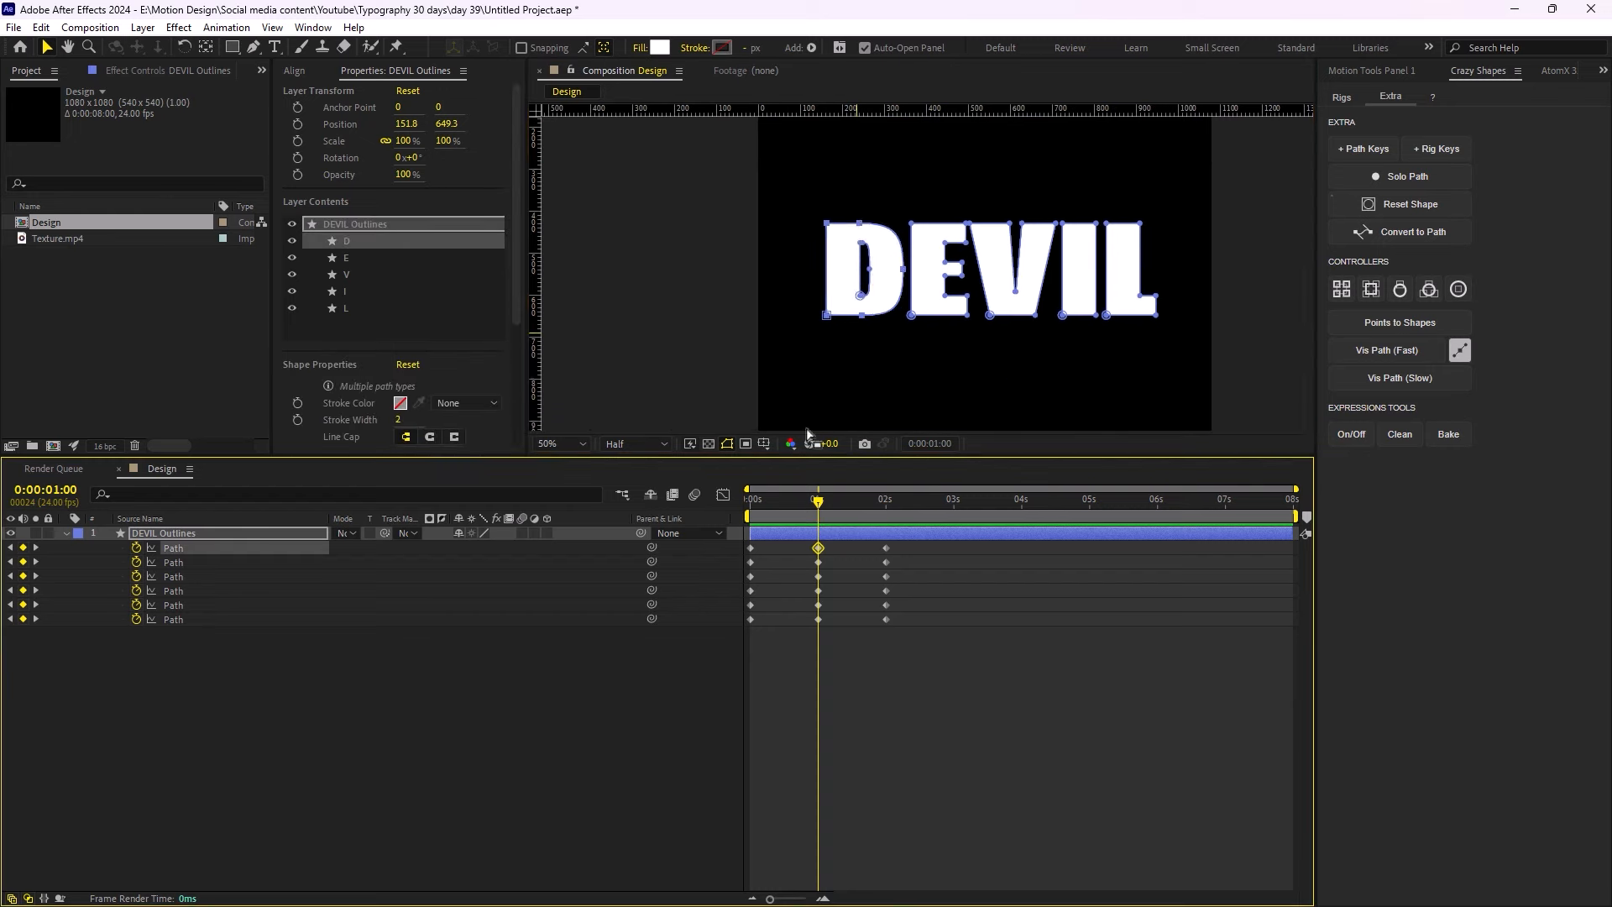
scroll(827, 382, up, 1)
drag(831, 369, 938, 315)
drag(809, 259, 991, 331)
scroll(991, 331, down, 1)
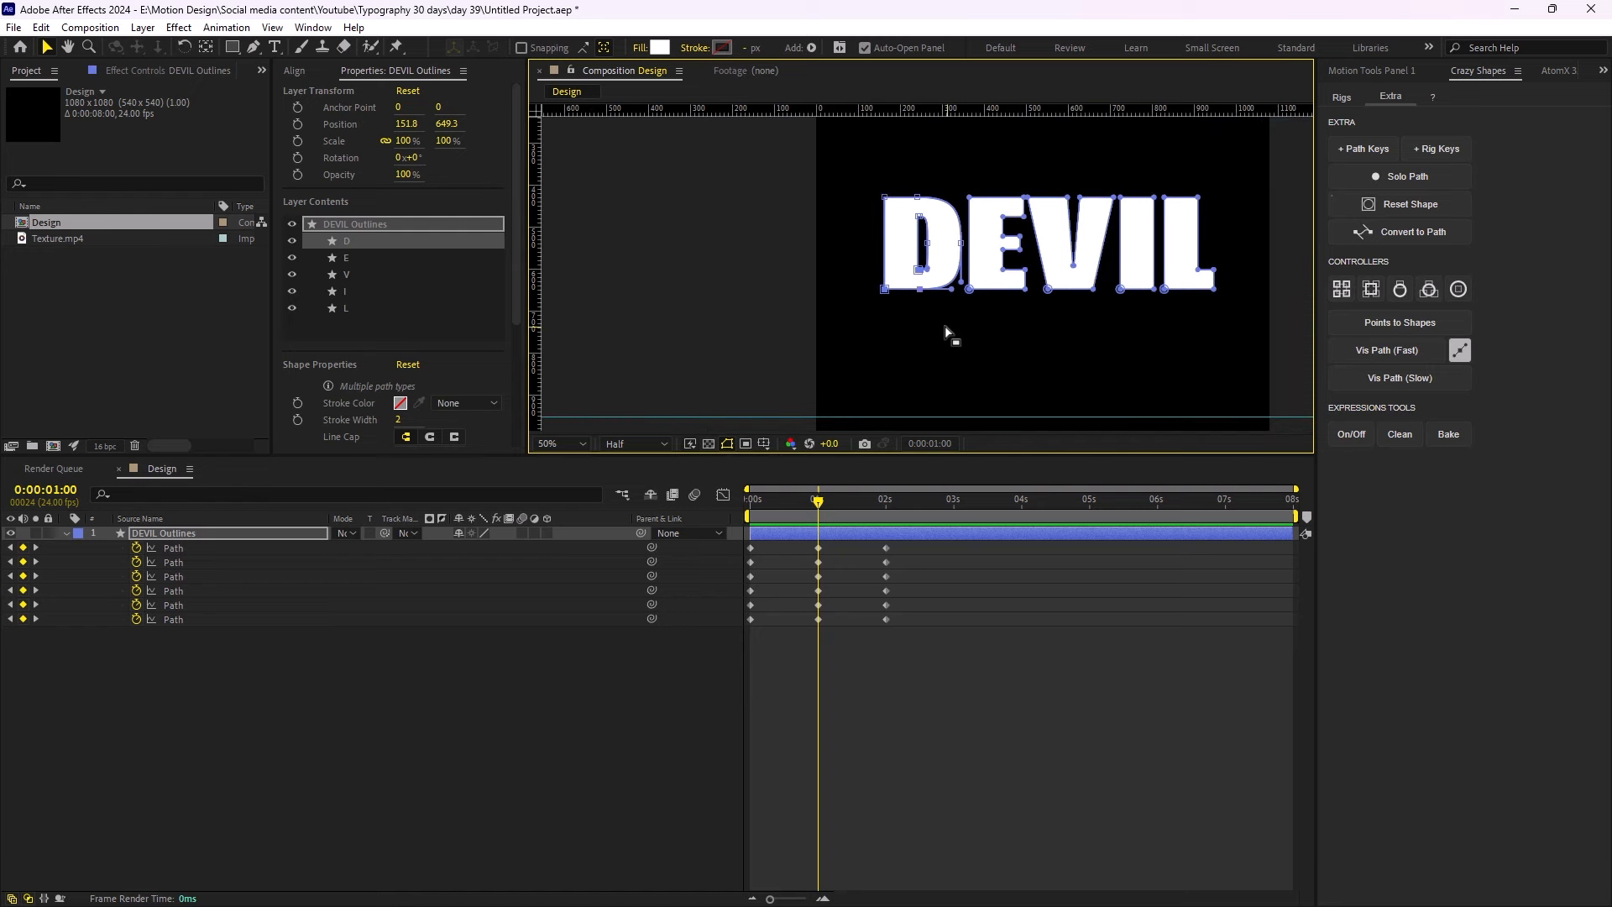
drag(921, 291, 920, 383)
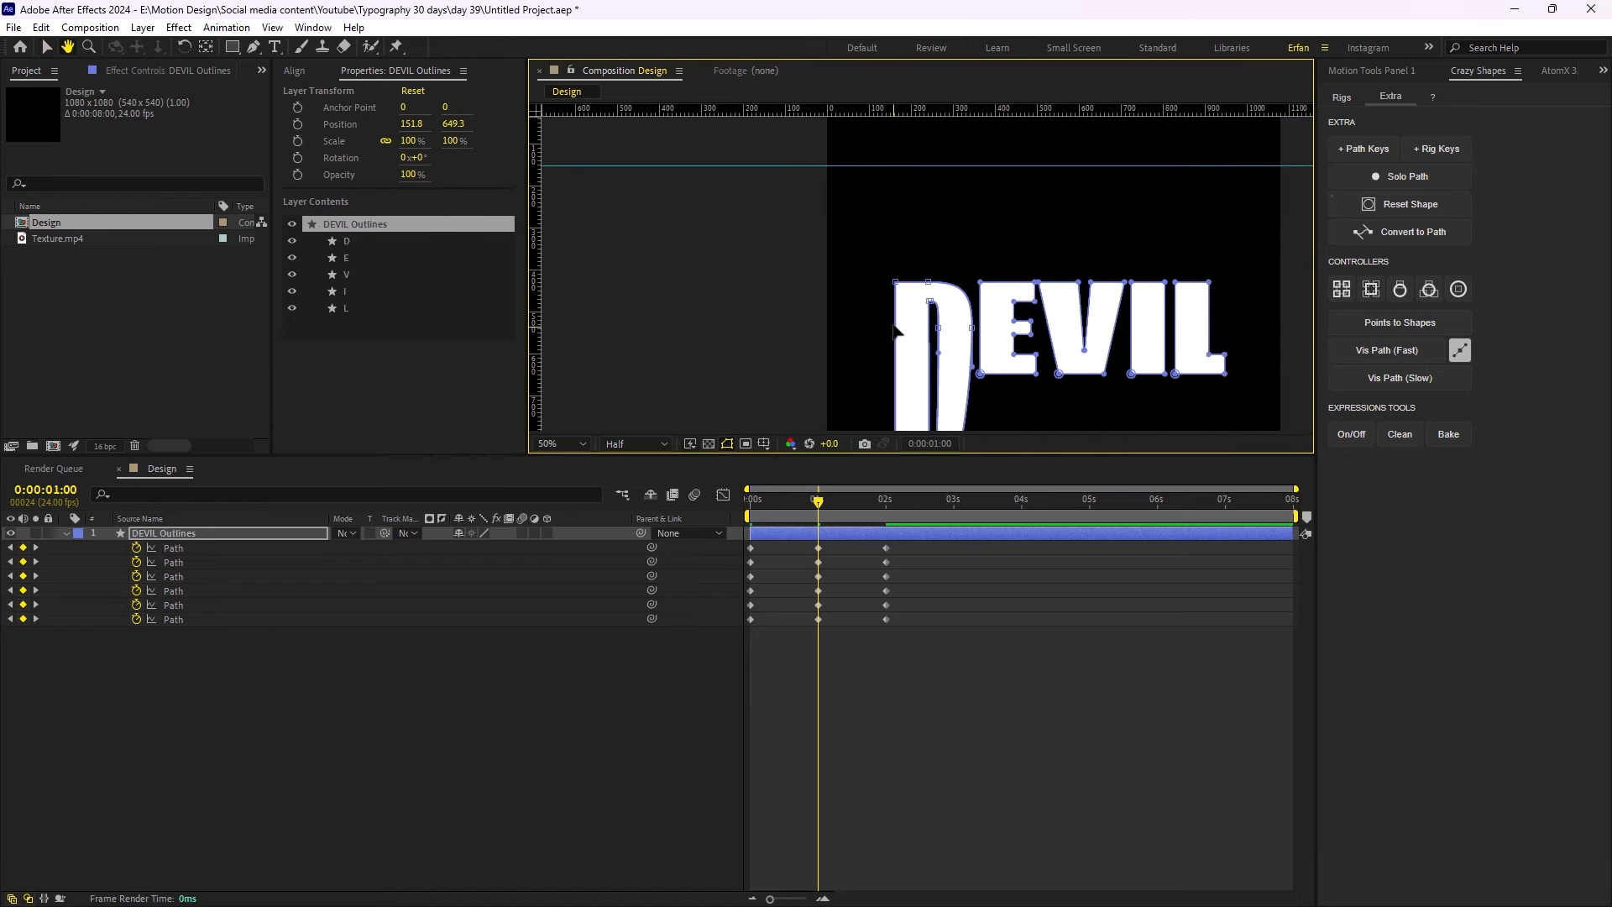
drag(880, 257, 928, 170)
scroll(951, 295, down, 2)
scroll(878, 244, right, 3)
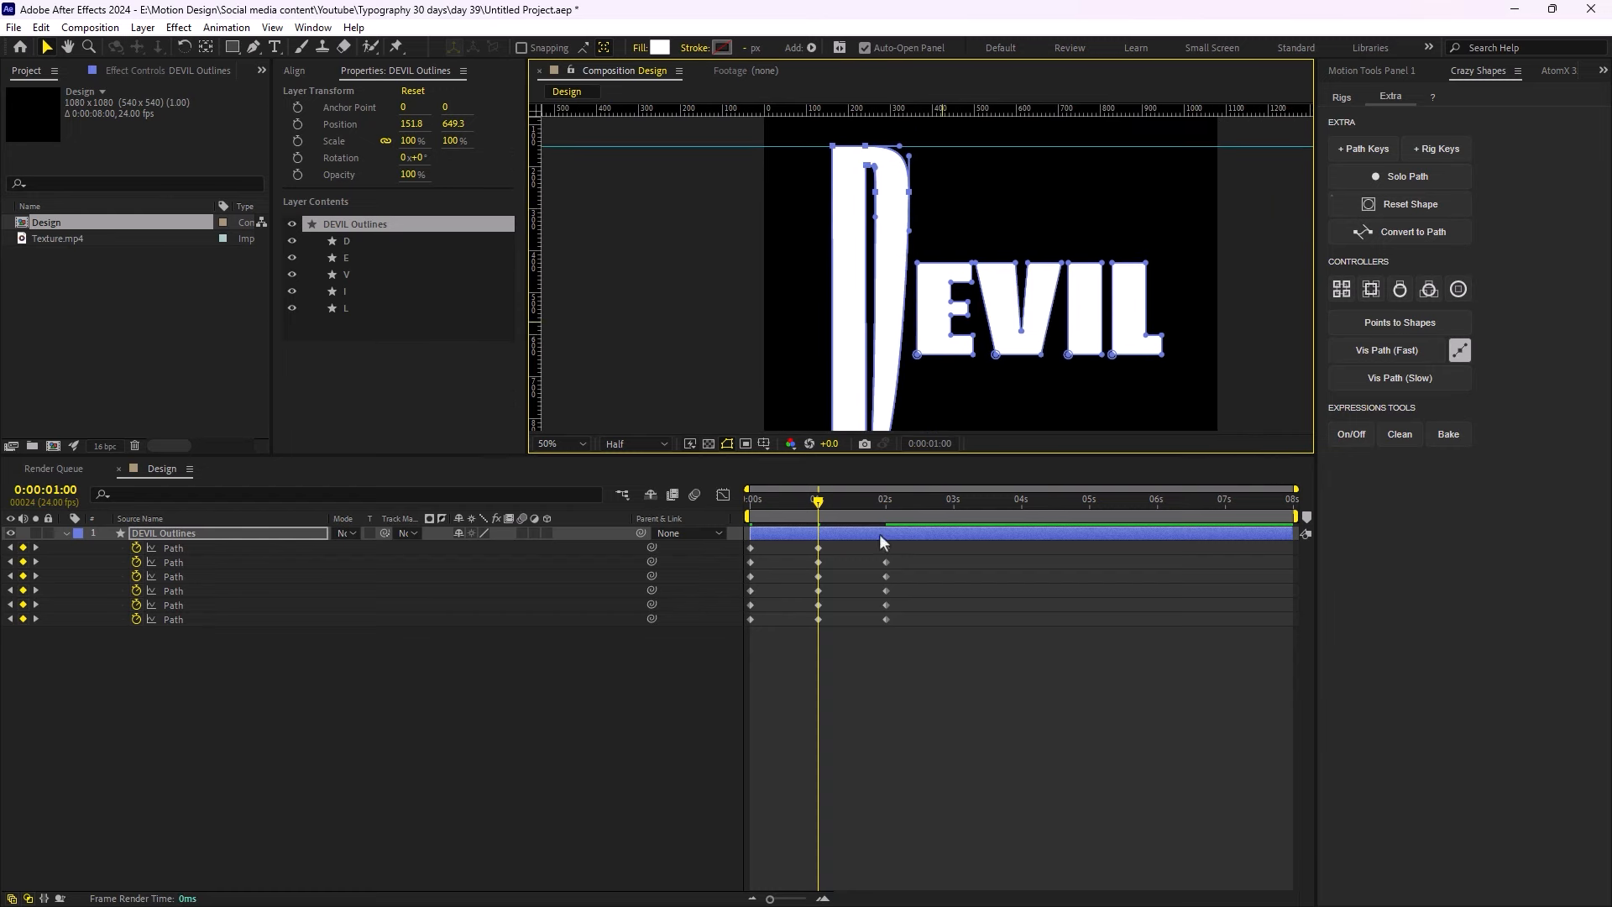
- Move the D's outer curve point down to mid-height so its bowl forms an even arc between the guides
click(829, 571)
click(818, 563)
click(909, 193)
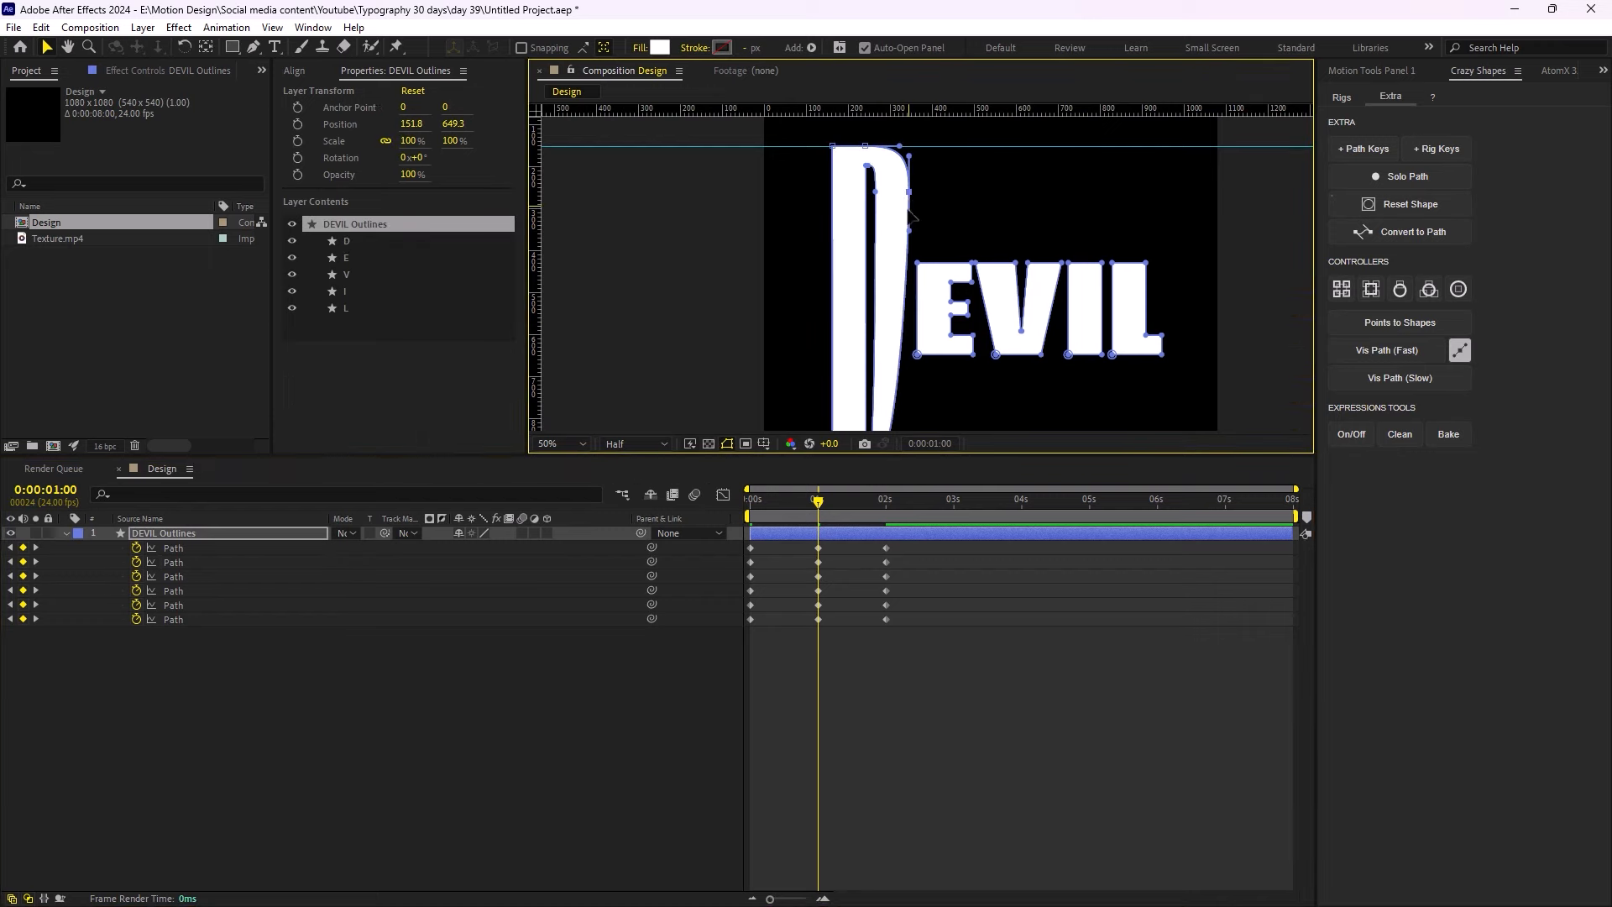
drag(909, 193, 910, 311)
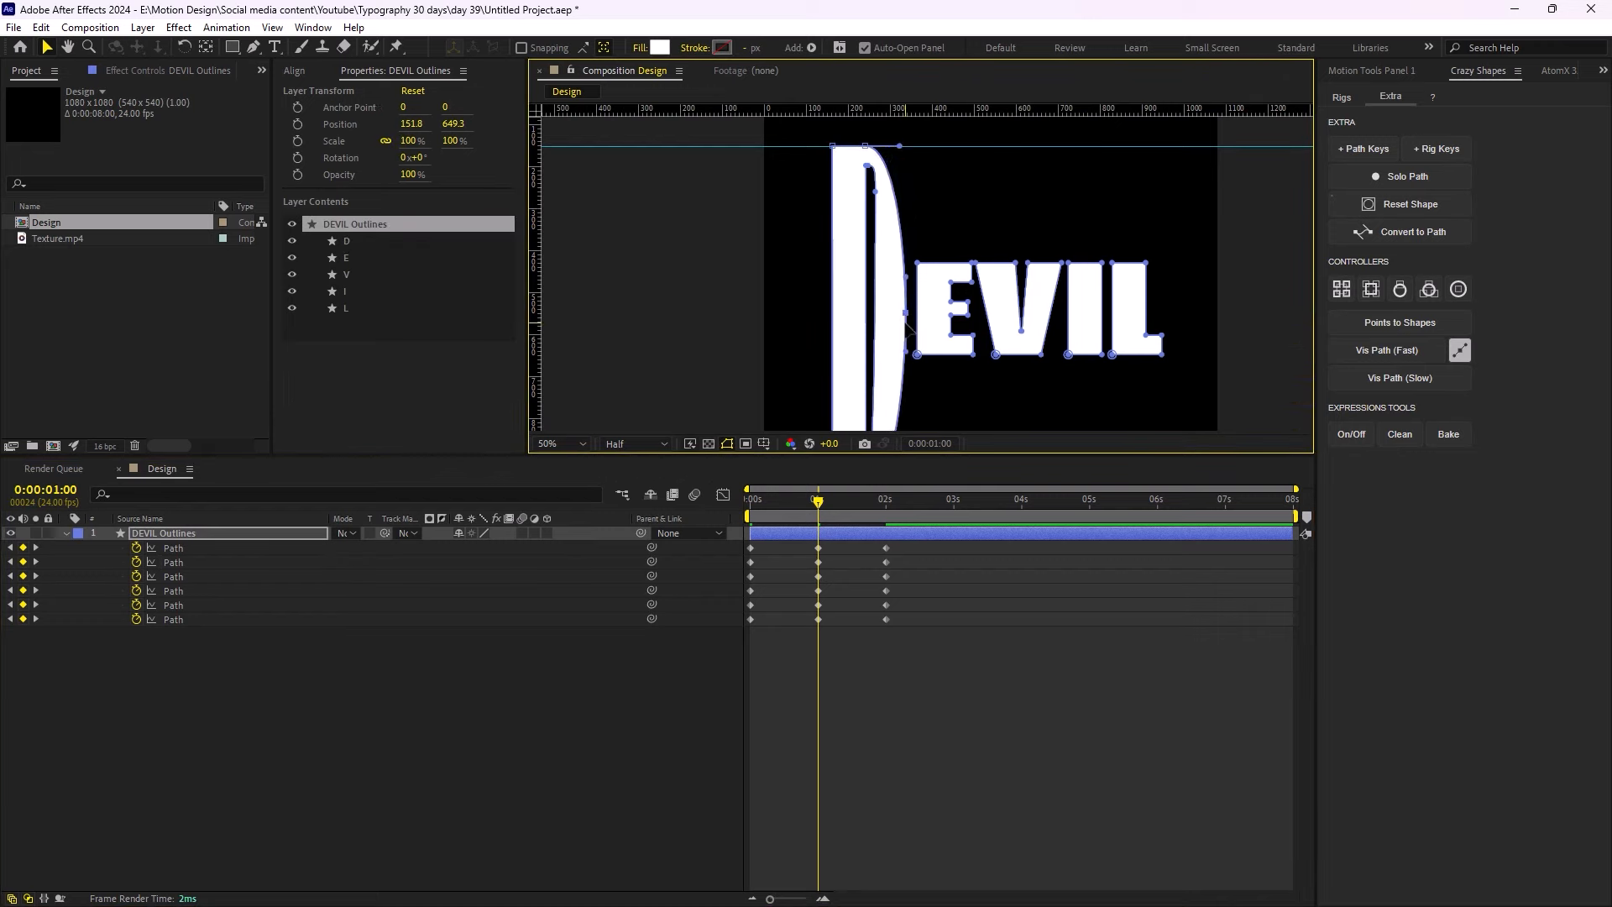
scroll(935, 359, down, 1)
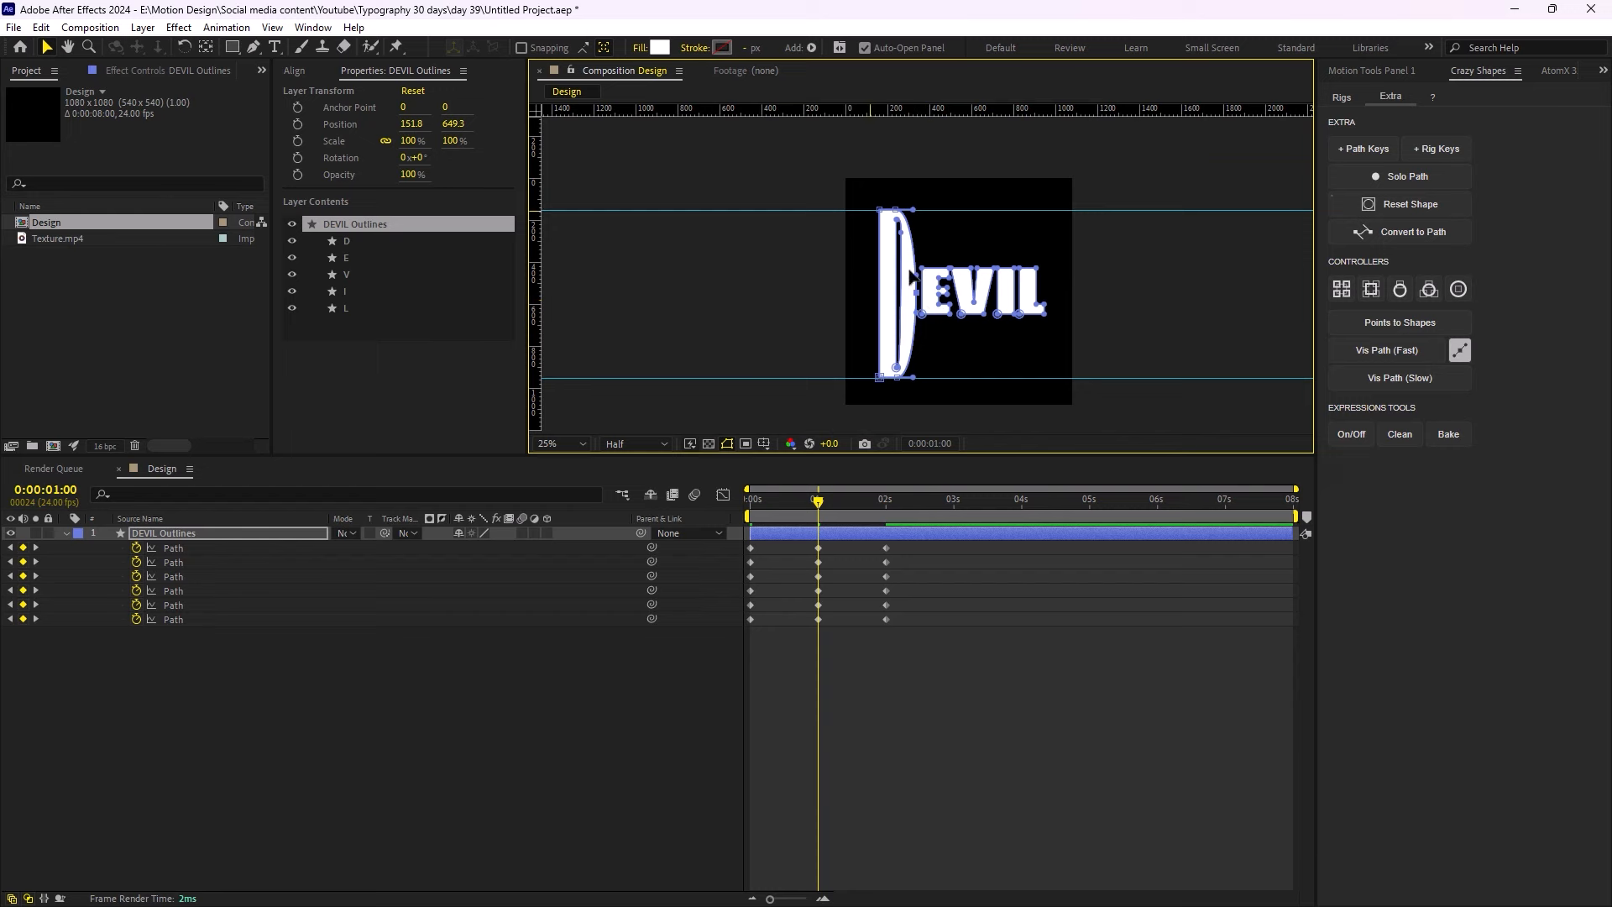
- Extend the bottom of the letter E by moving its lower path points down to the lower guide
scroll(878, 317, up, 4)
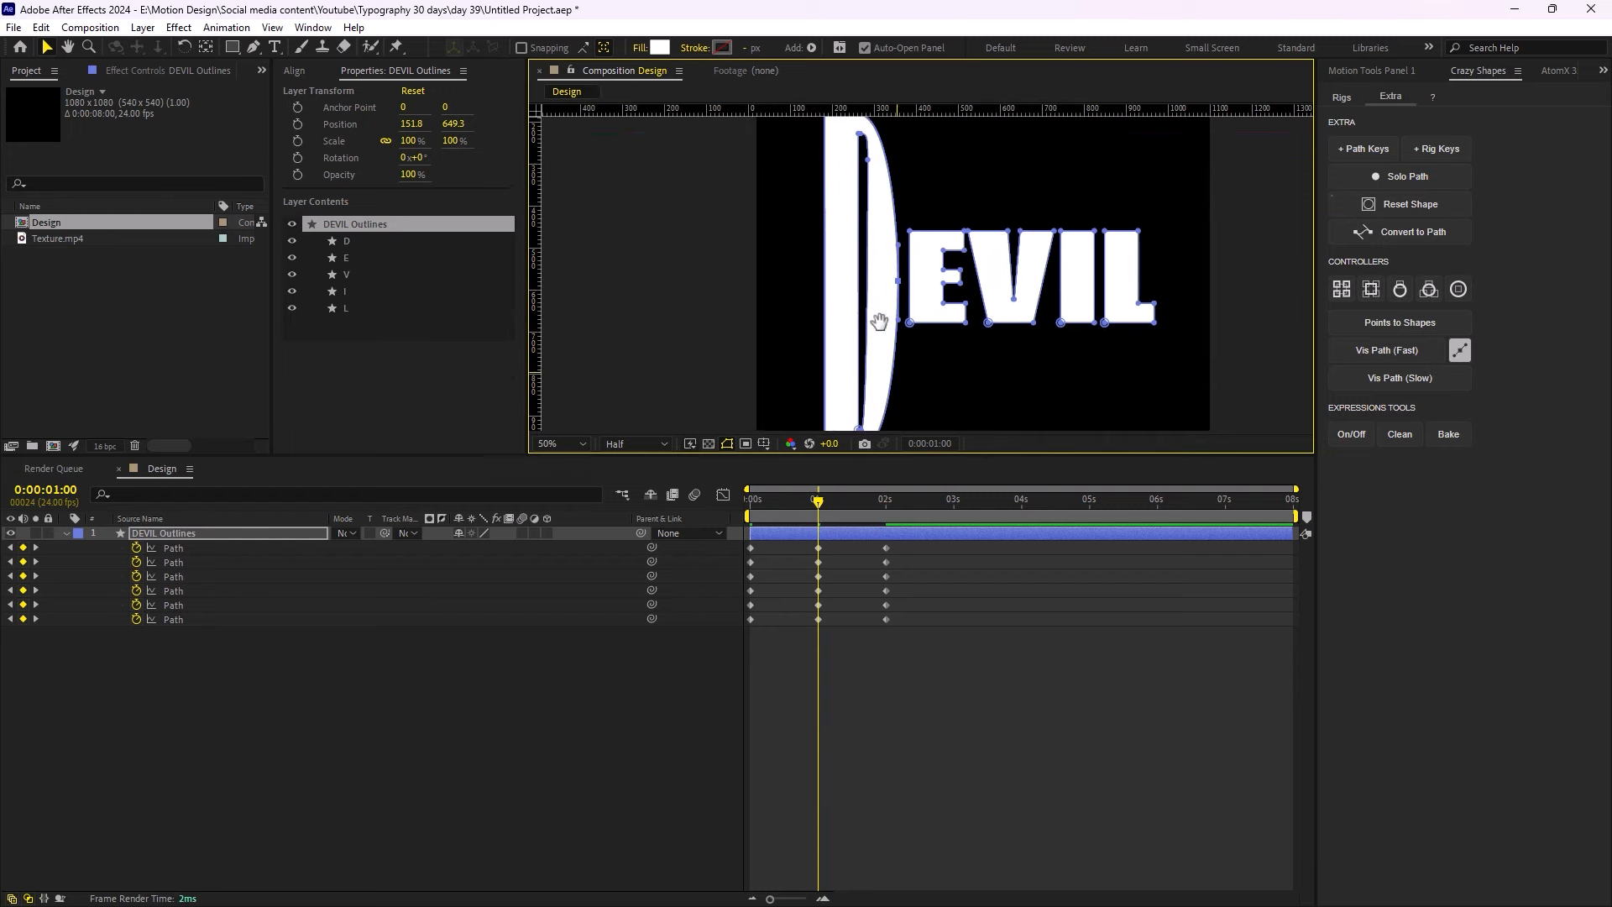
key(v)
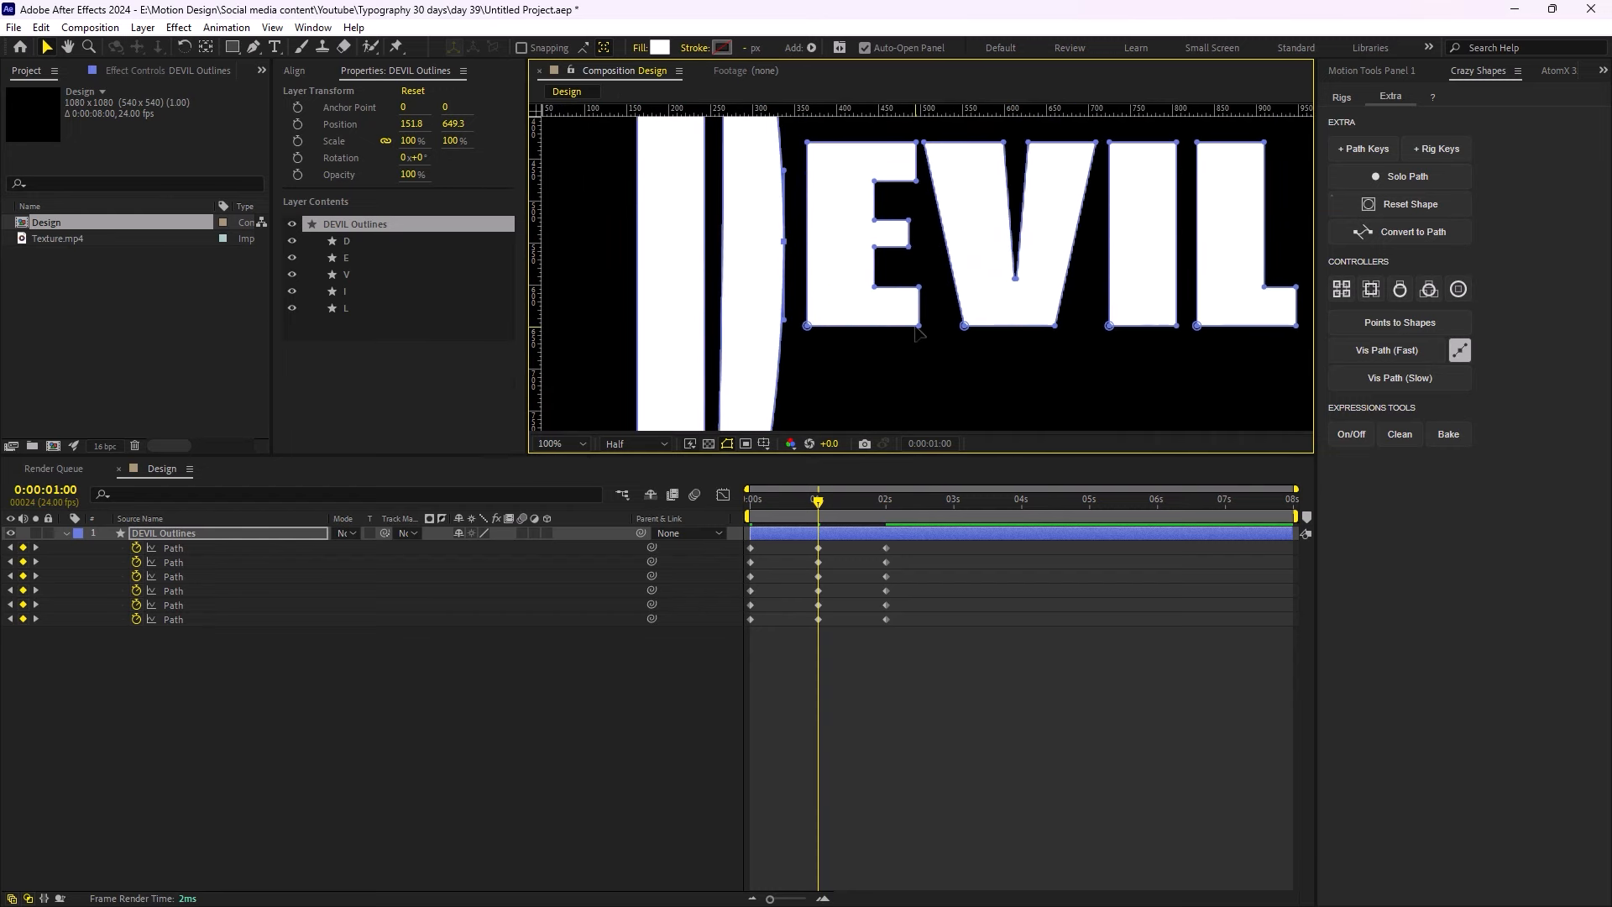
drag(930, 280, 799, 385)
key(comma)
key(comma)
drag(930, 310, 921, 382)
key(h)
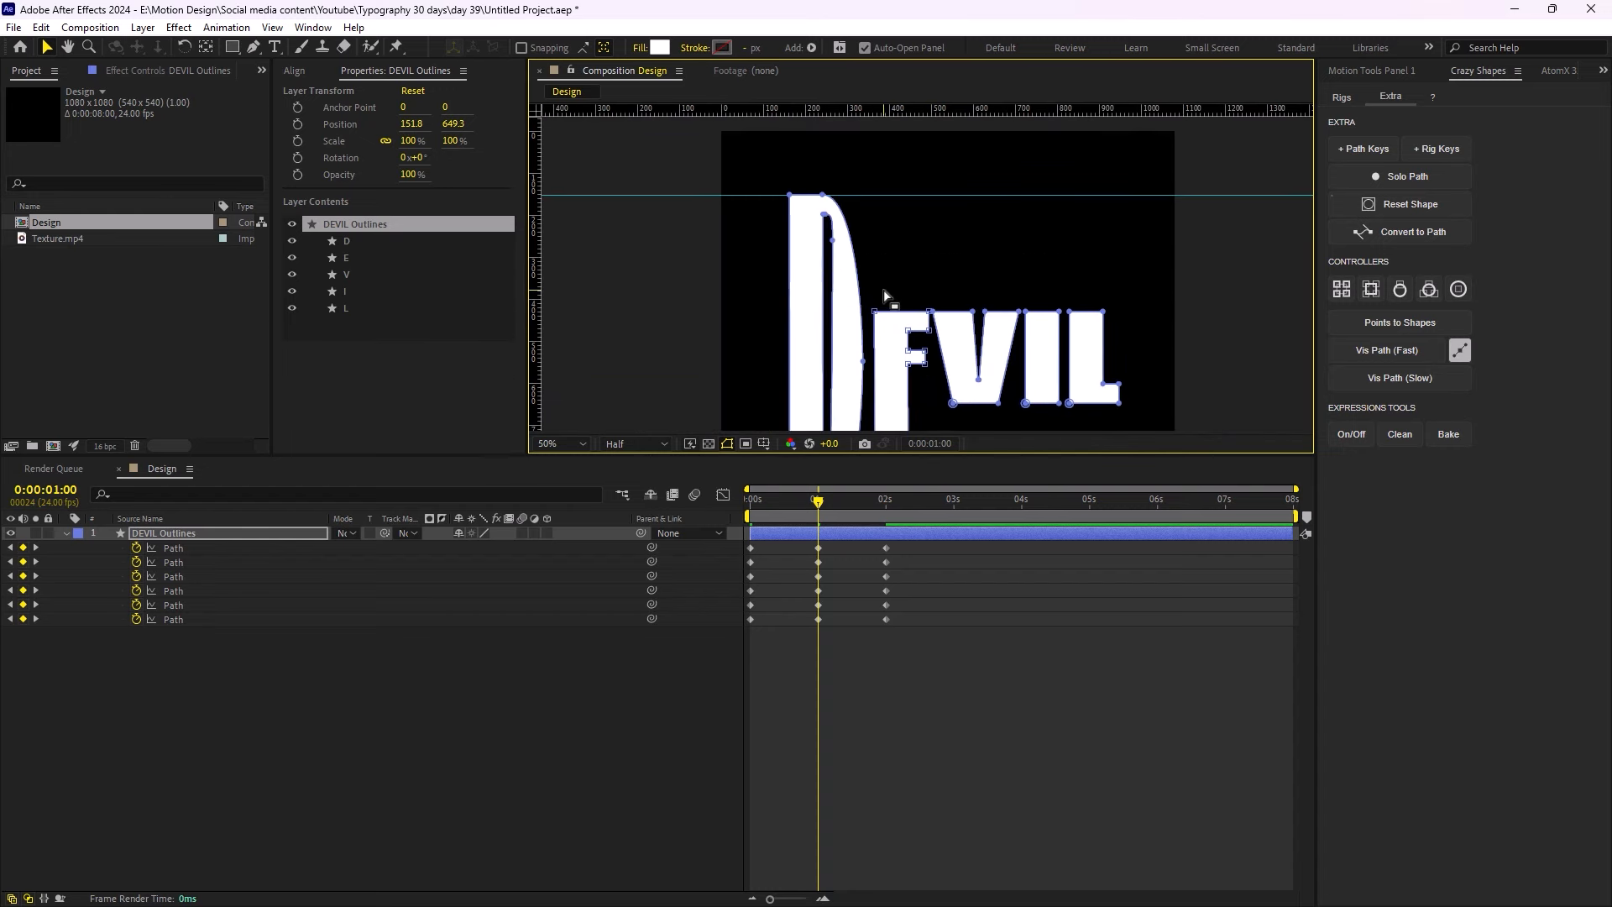
- Extend the top of the letter E by moving its upper path points up to the upper guide
key(period)
key(period)
drag(882, 316, 981, 366)
scroll(960, 323, down, 1)
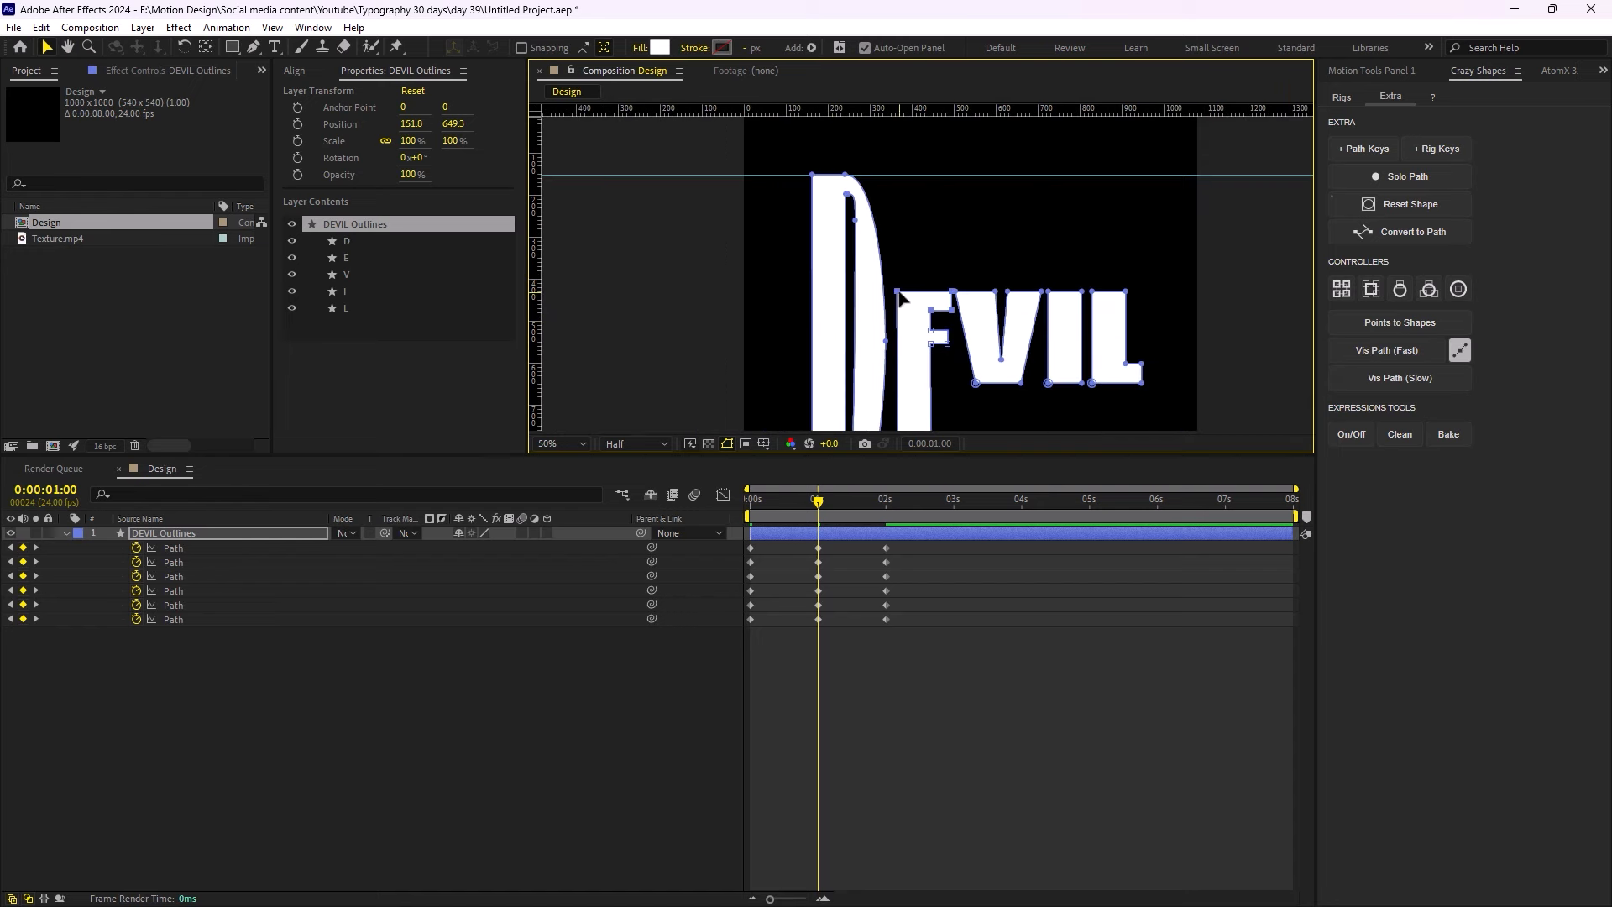
drag(899, 292, 900, 175)
key(space)
- Stretch the letter V to both guides and lower its inner notch point close to the base
drag(965, 310, 846, 220)
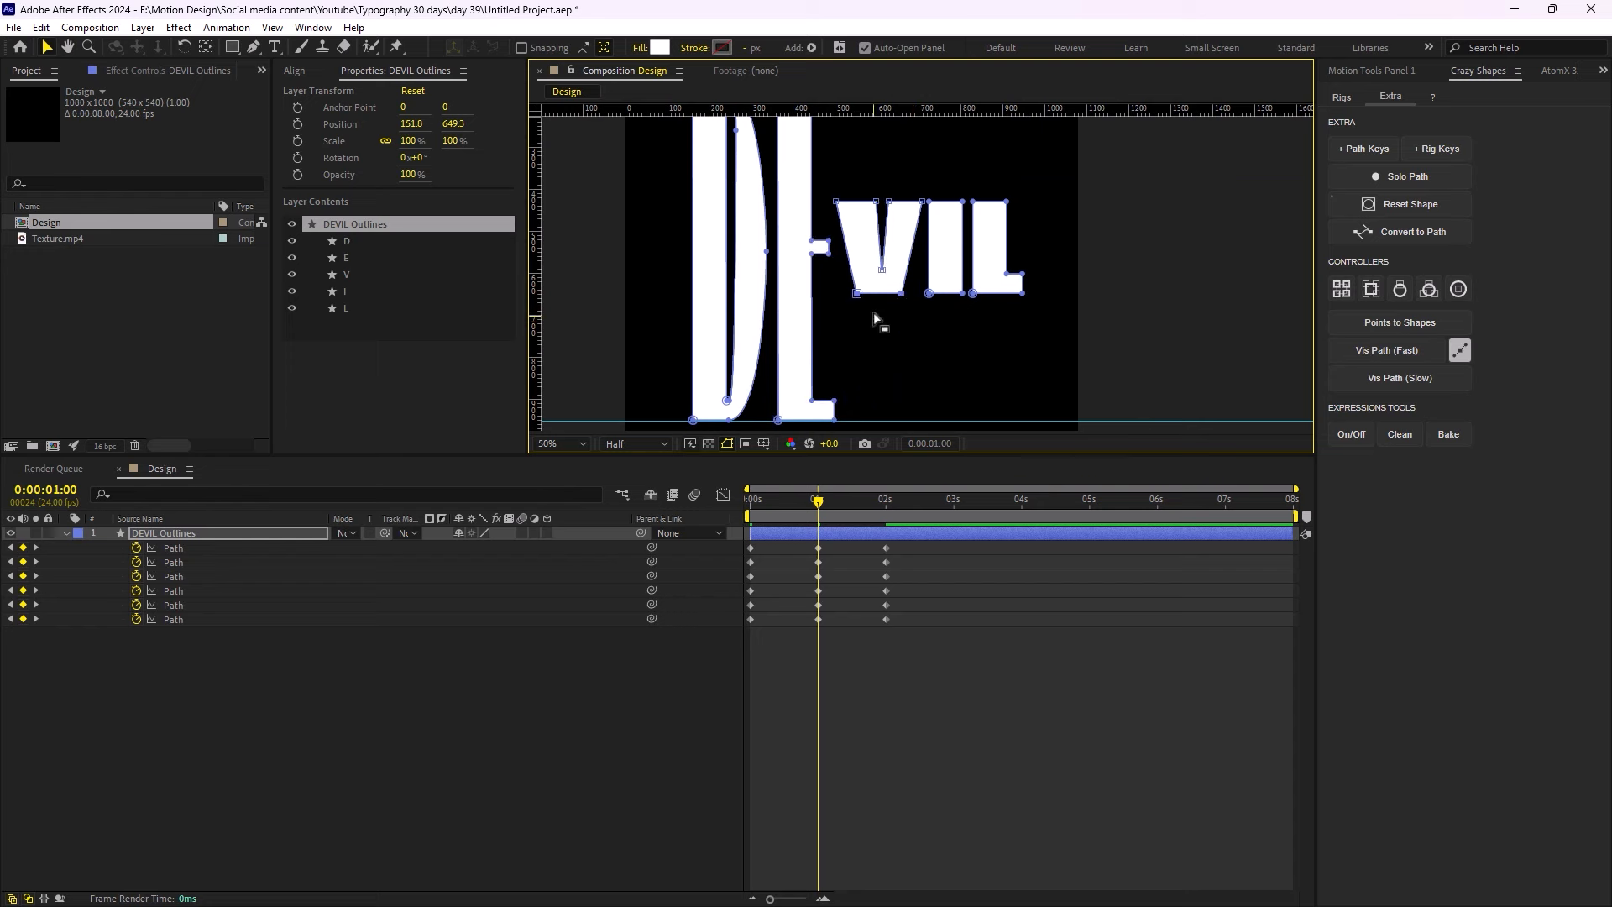
drag(863, 304, 870, 403)
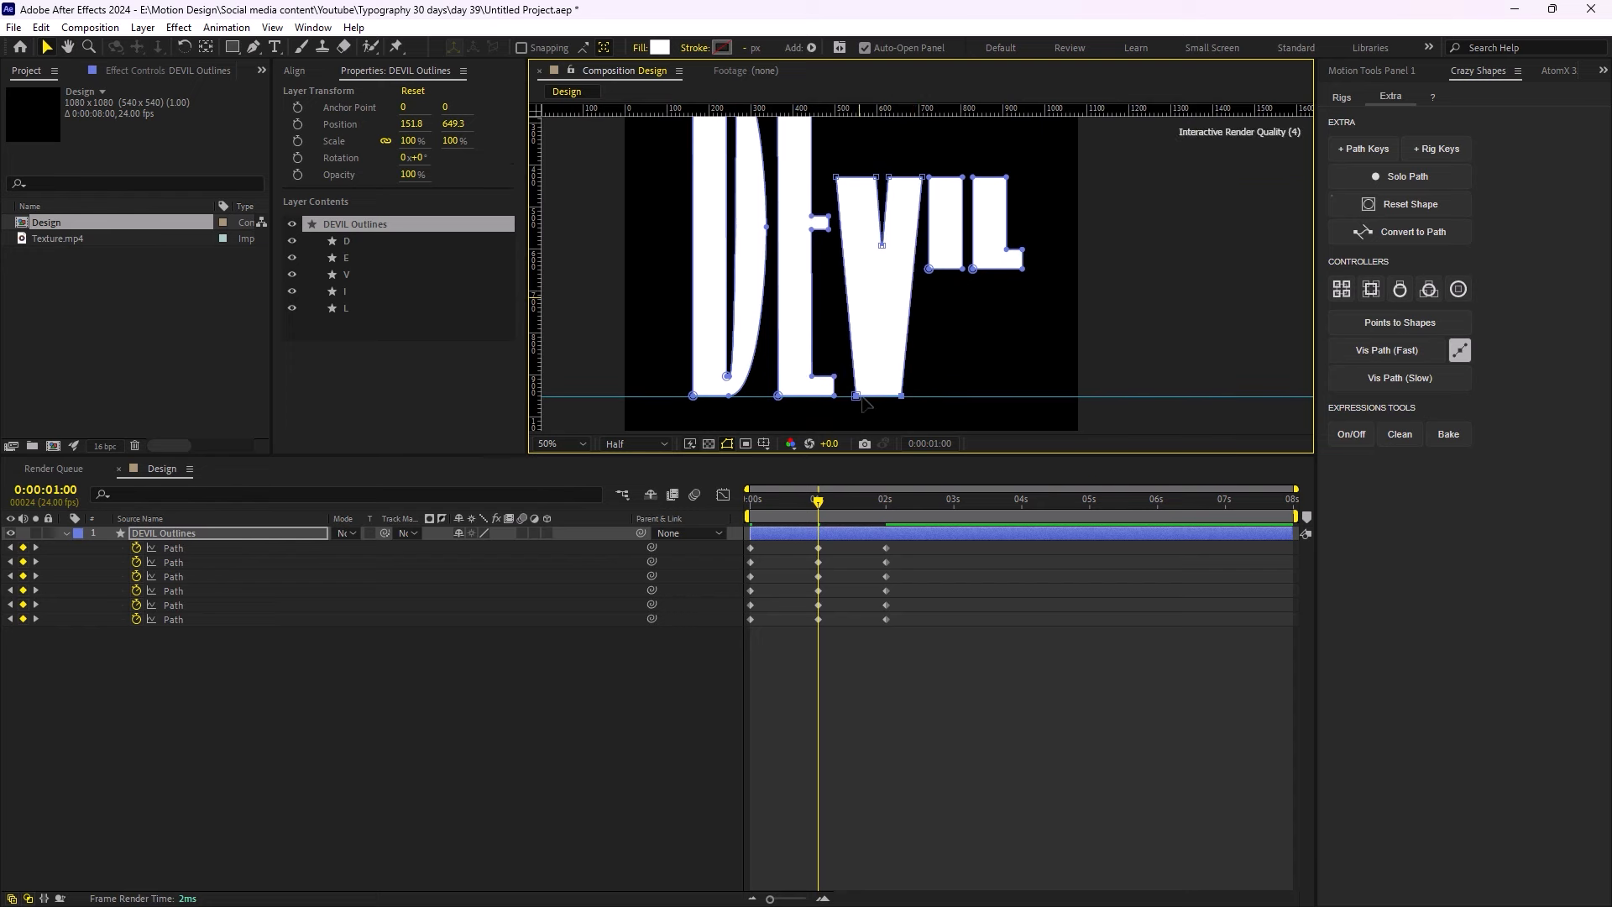
scroll(860, 411, up, 3)
drag(832, 294, 894, 205)
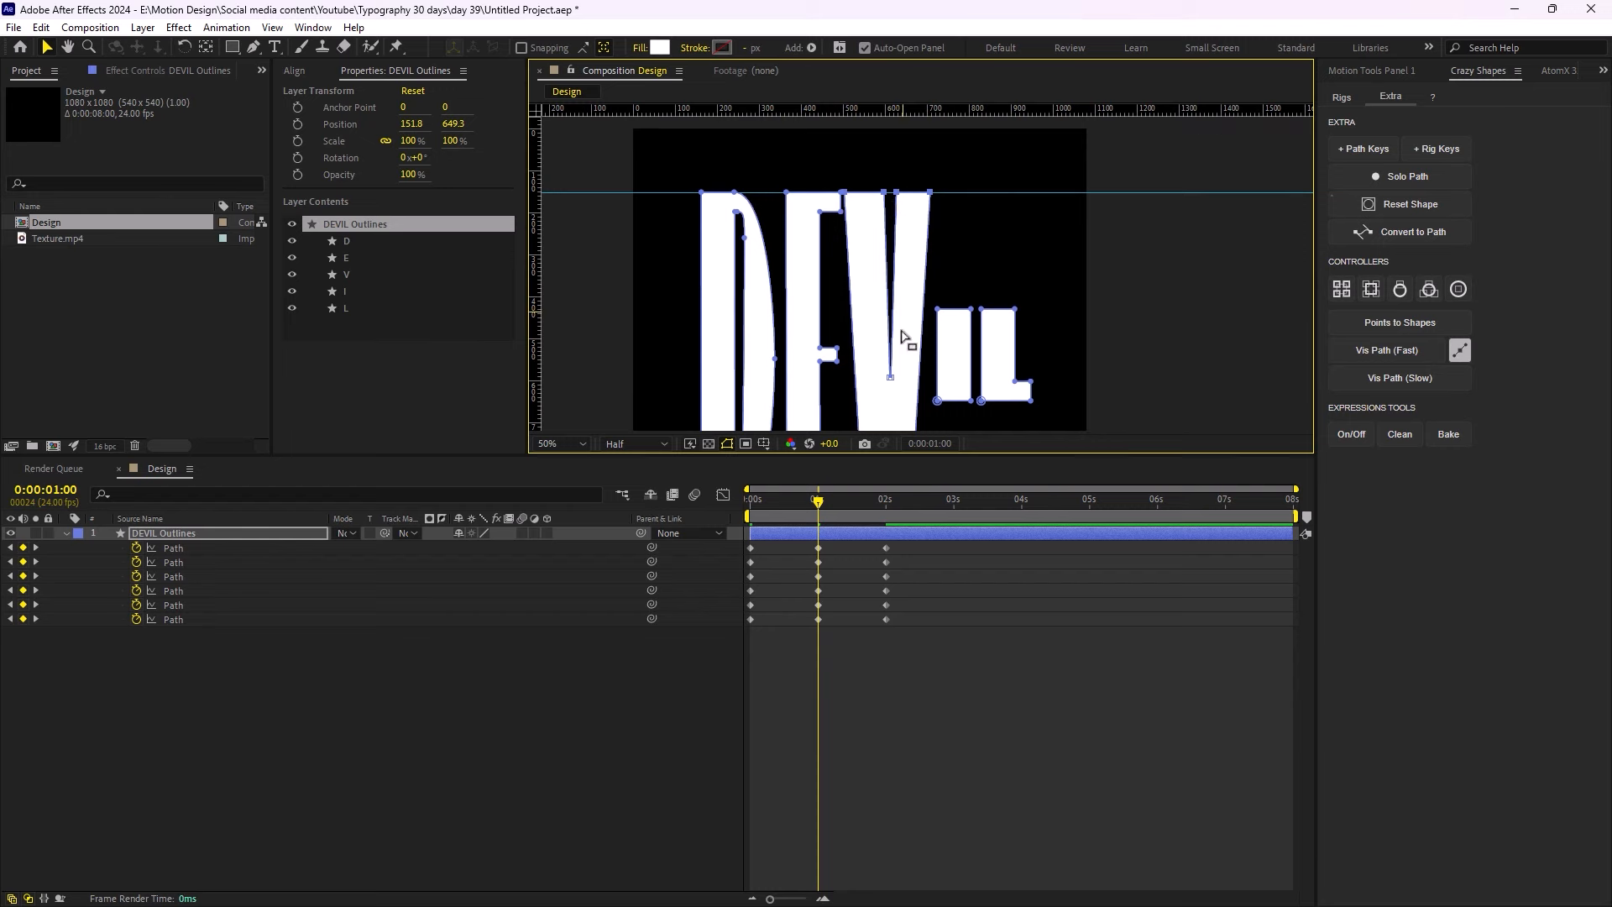
scroll(894, 310, down, 2)
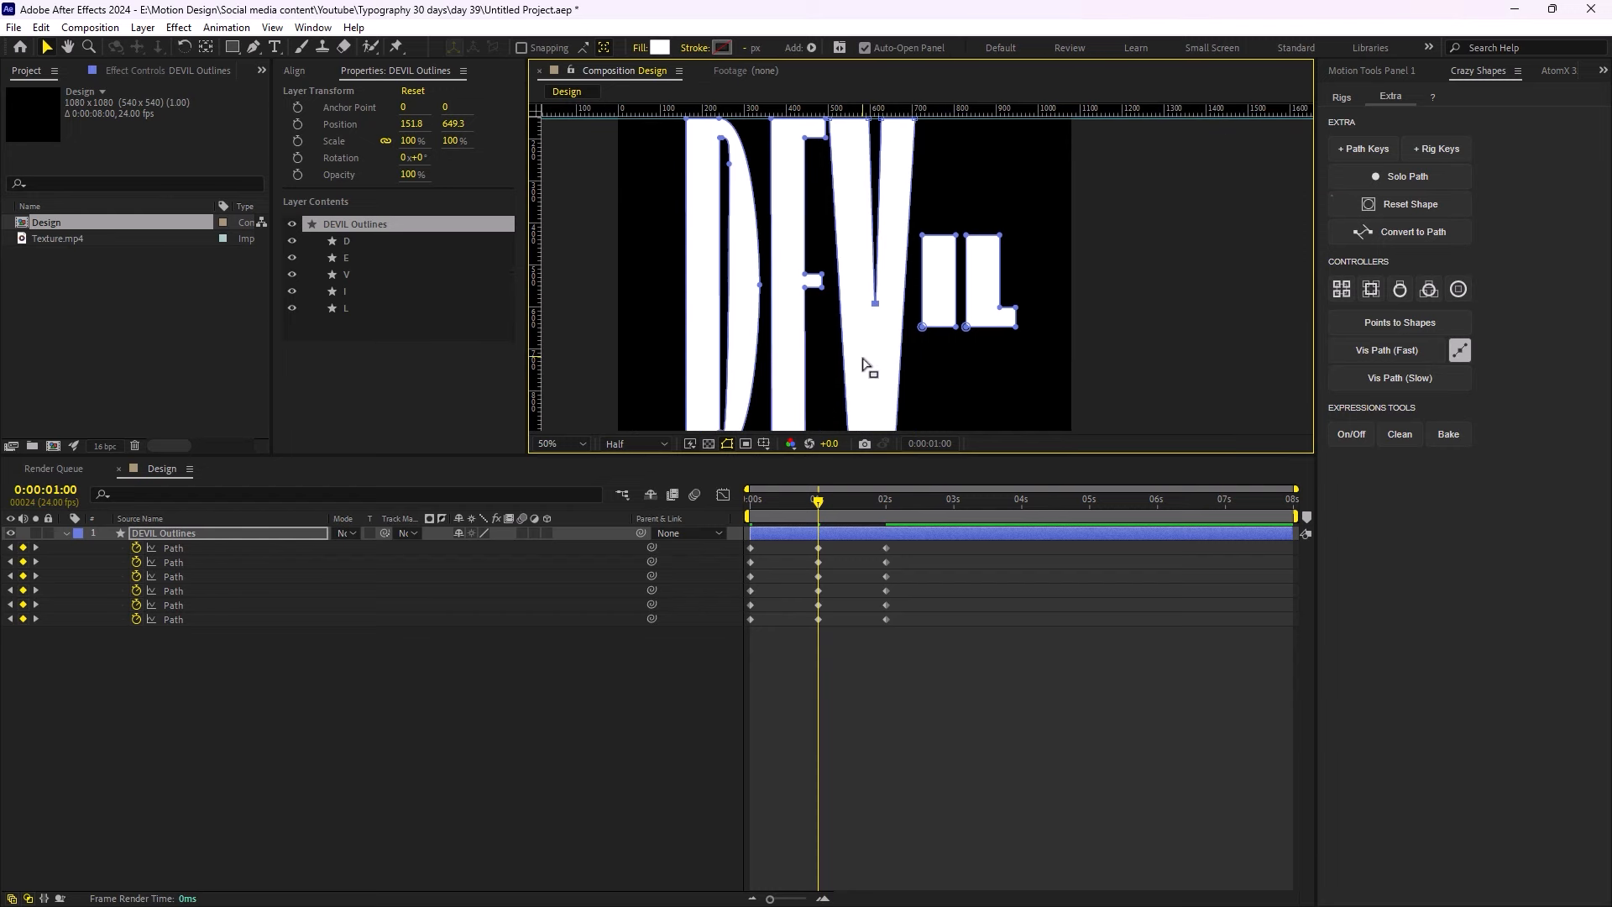
scroll(869, 365, down, 3)
drag(895, 209, 890, 332)
- Stretch the letter I vertically by moving its lower and upper path points to the two guides
drag(869, 271, 806, 347)
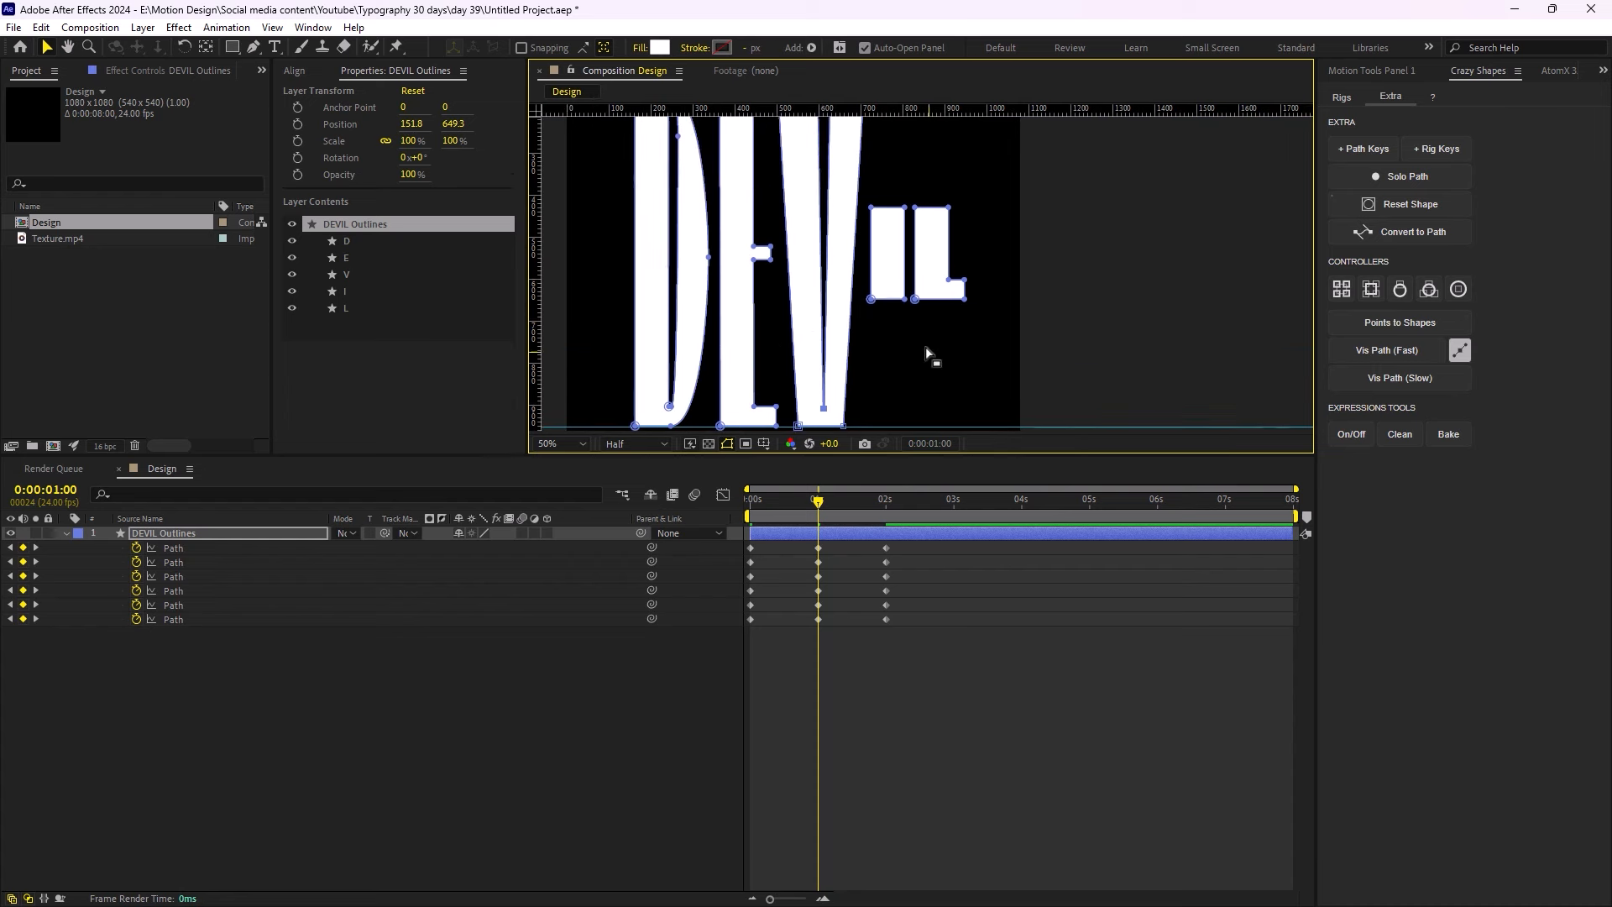
drag(871, 302, 864, 438)
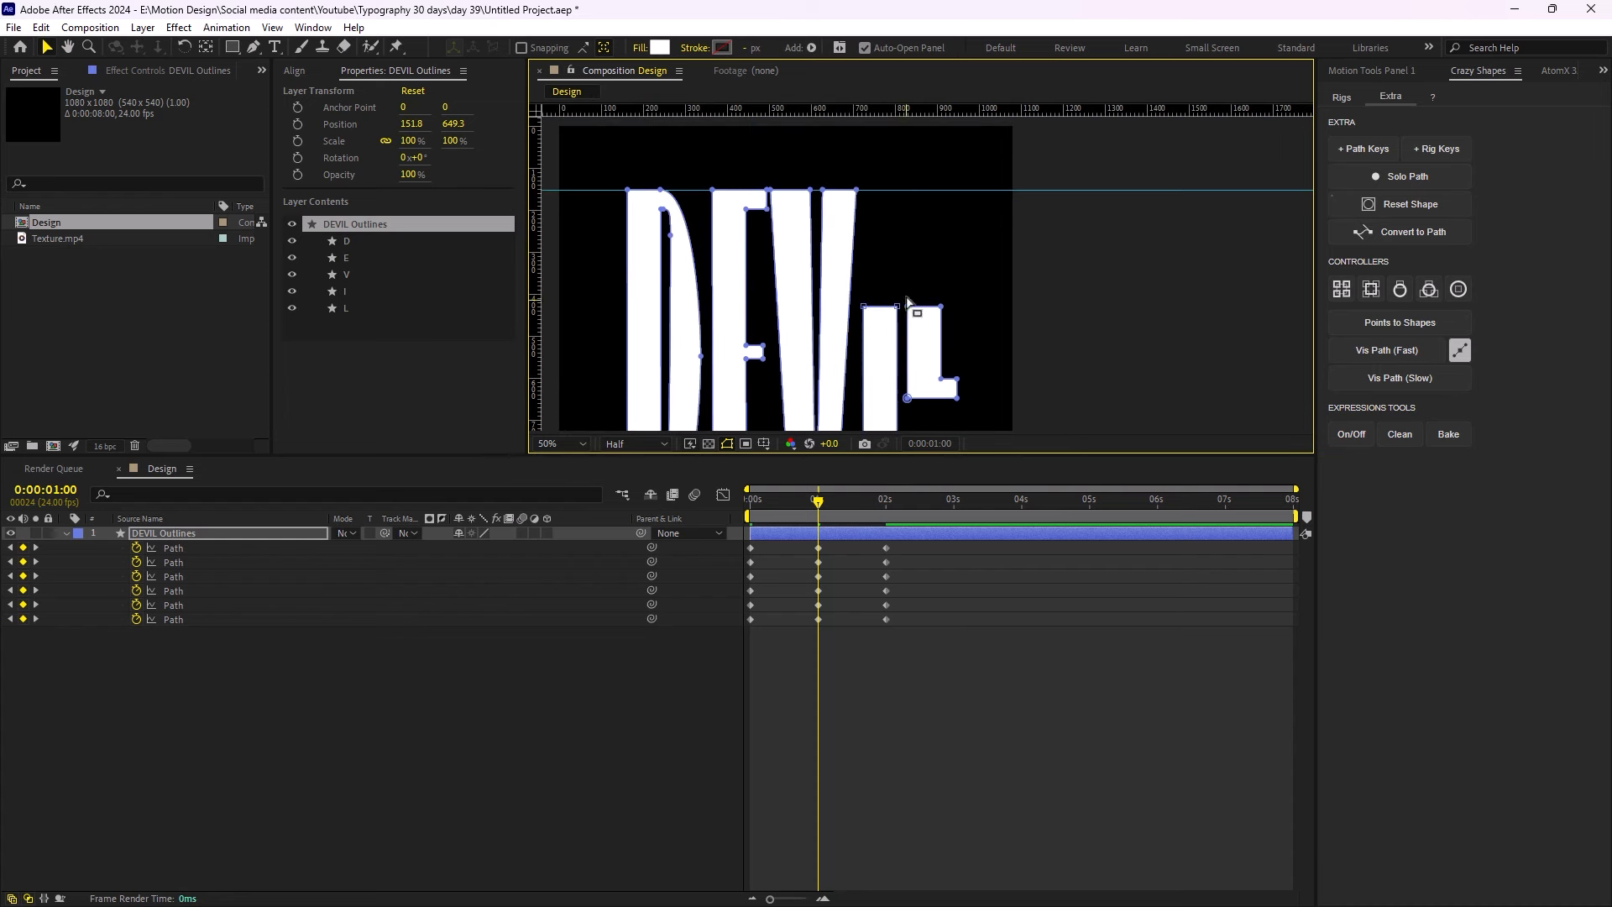
drag(865, 307, 870, 193)
- Stretch the letter L by moving its whole foot to the lower guide and its top points to the upper guide, then deselect the layer
drag(973, 361, 834, 238)
drag(845, 250, 780, 363)
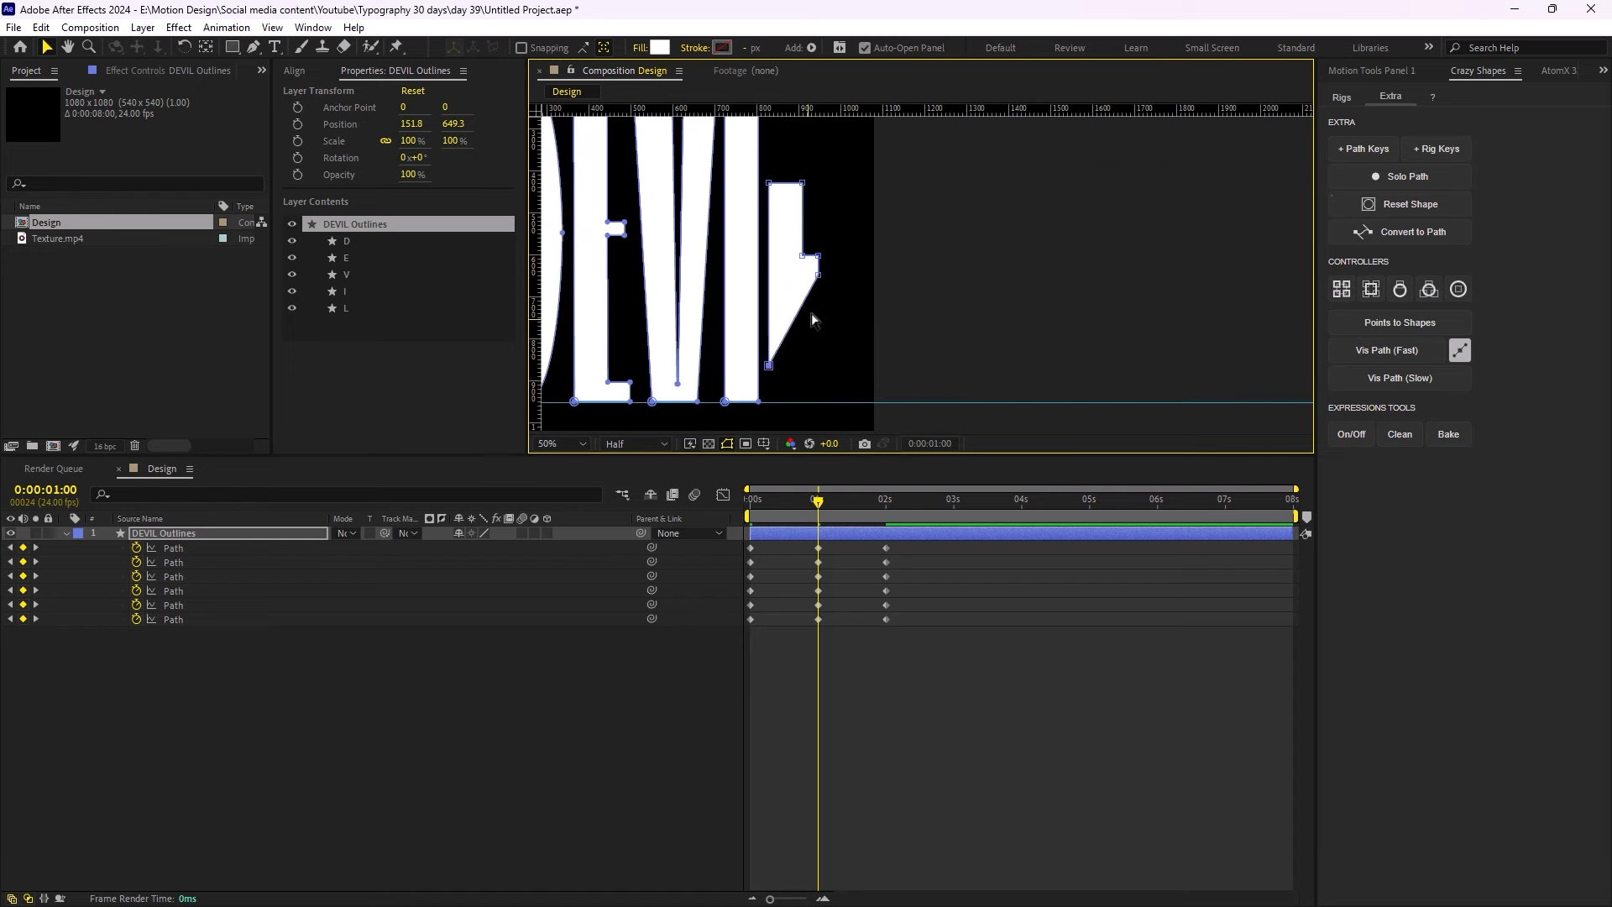
key(ctrl+z)
drag(846, 252, 769, 403)
drag(787, 269, 797, 398)
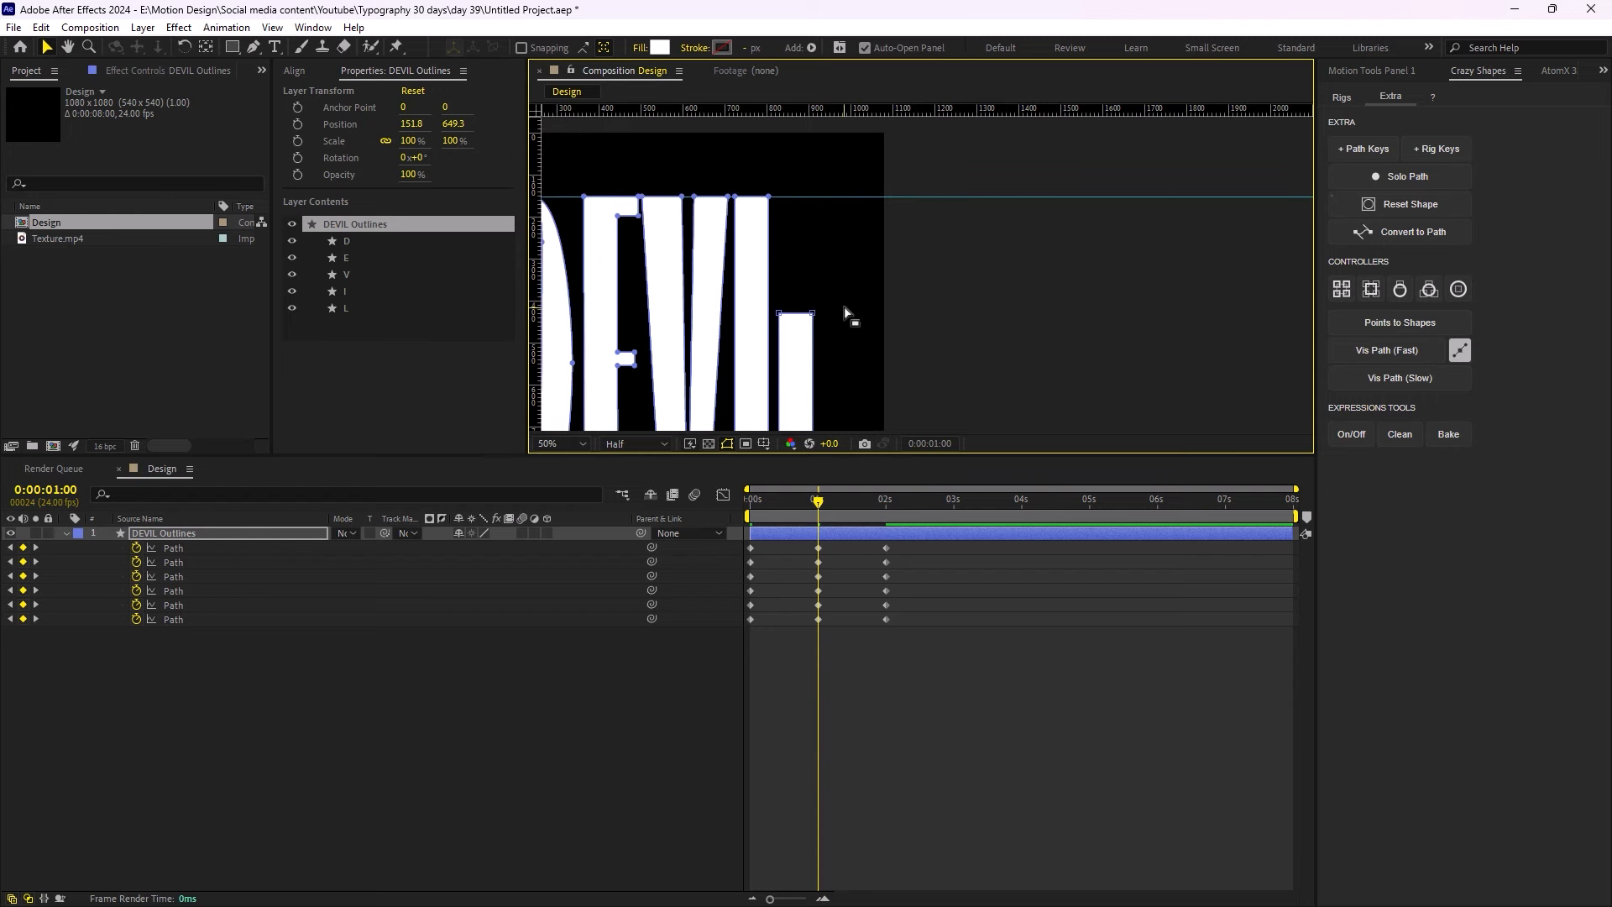
drag(843, 306, 795, 206)
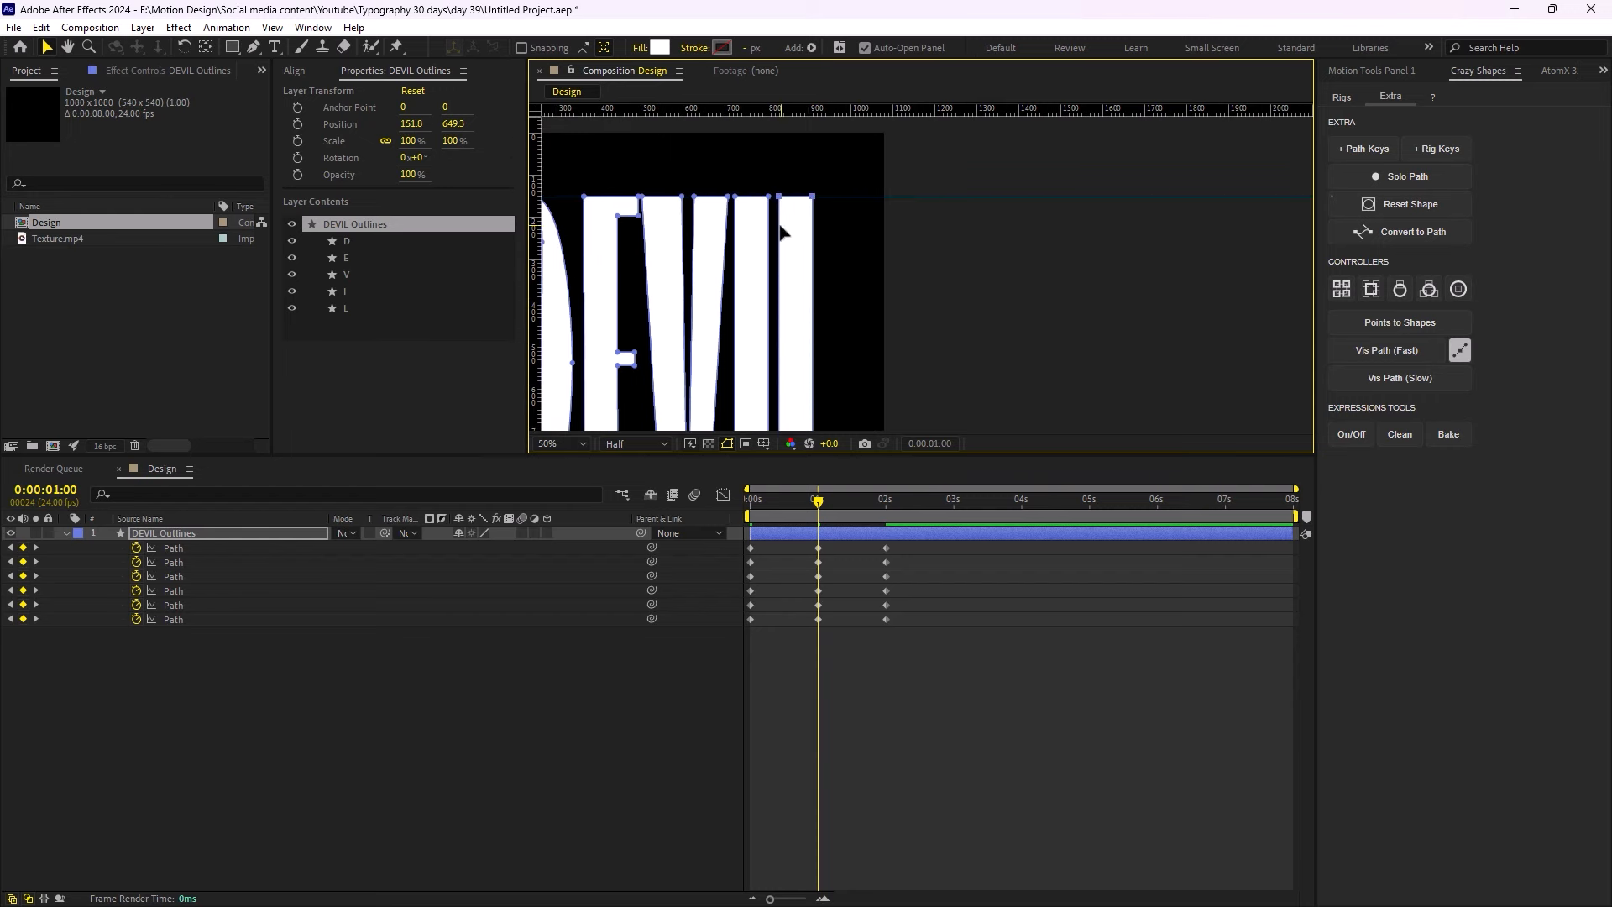
key(comma)
click(532, 688)
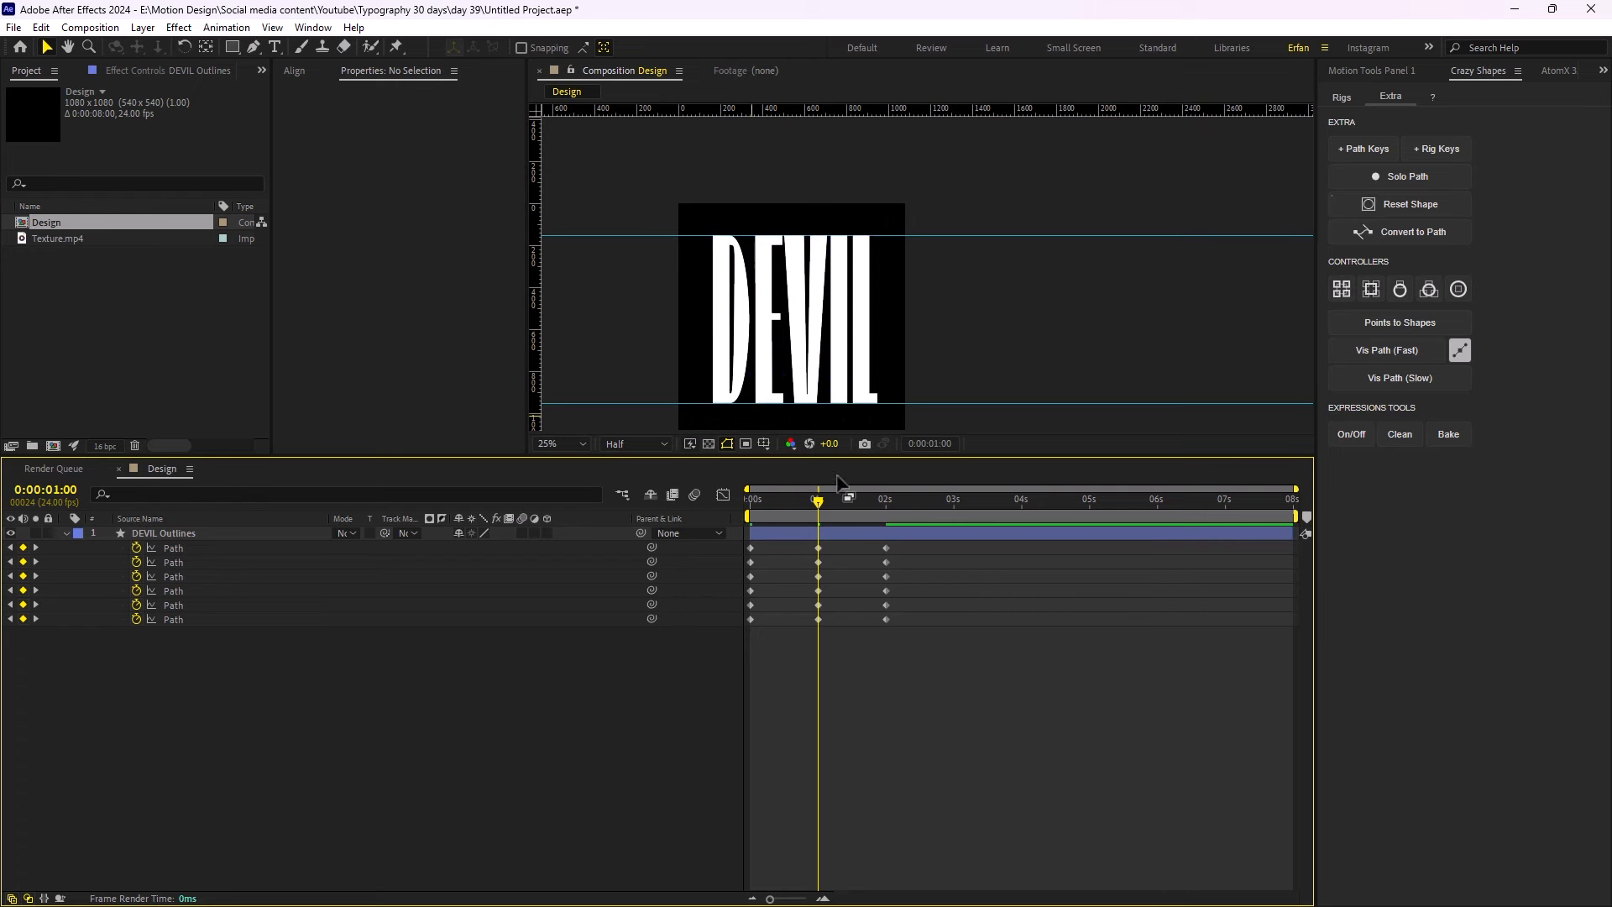
- Preview the letter morph animation from the first frame
key(Home)
key(comma)
key(space)
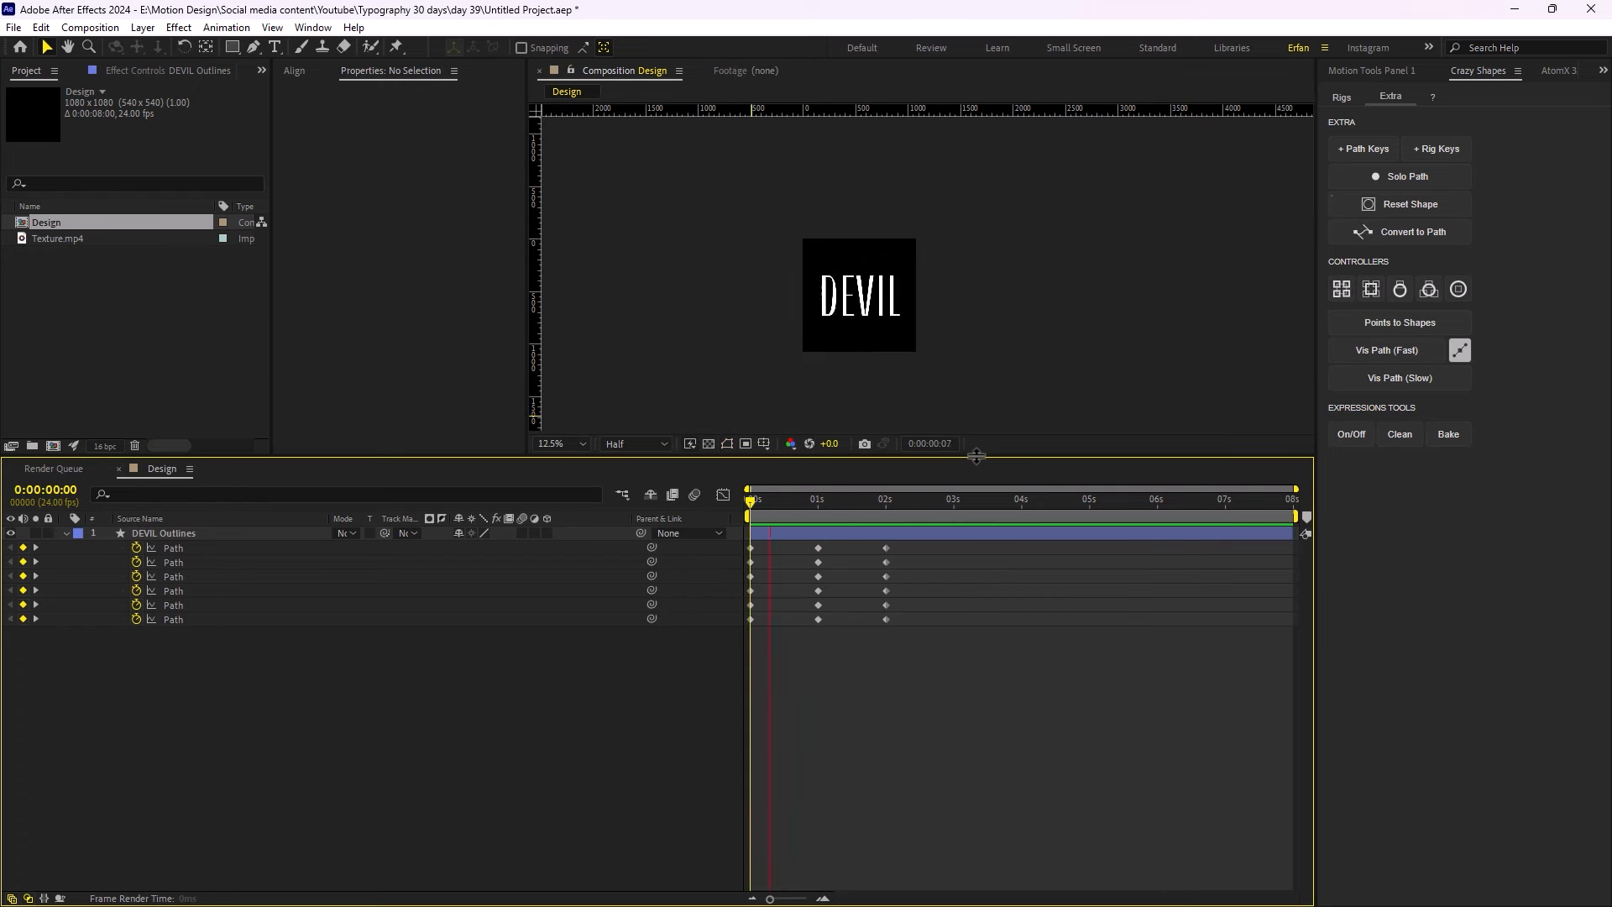
key(space)
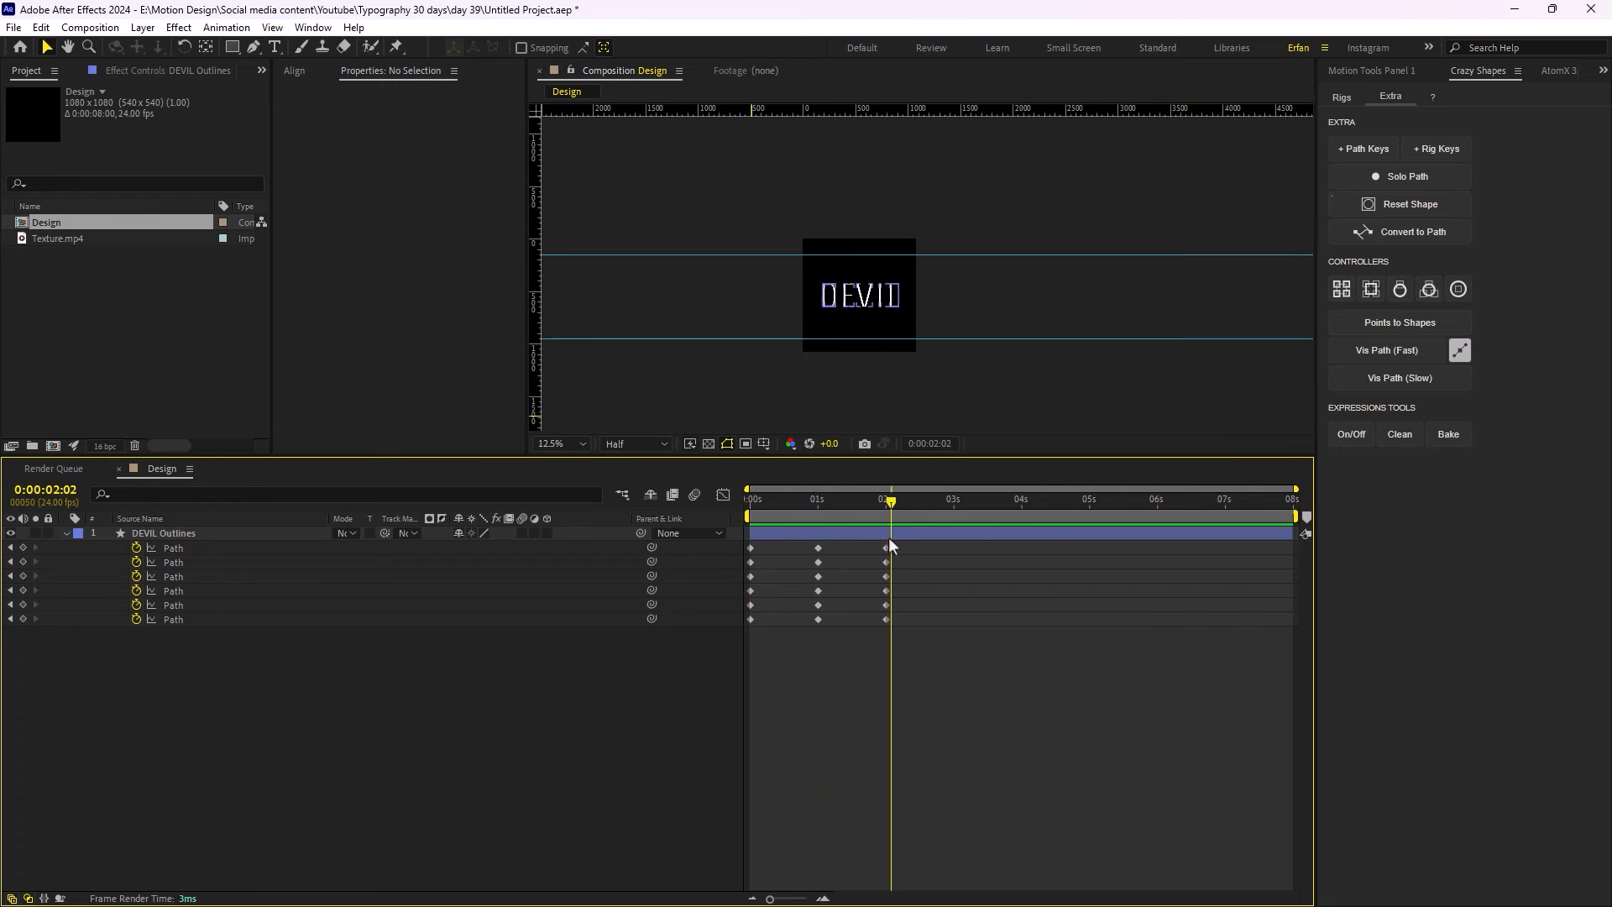
- Apply Easy Ease to all path keyframes of the DEVIL outlines and set their combined in and out easing influence to 90
drag(892, 506, 708, 660)
key(F9)
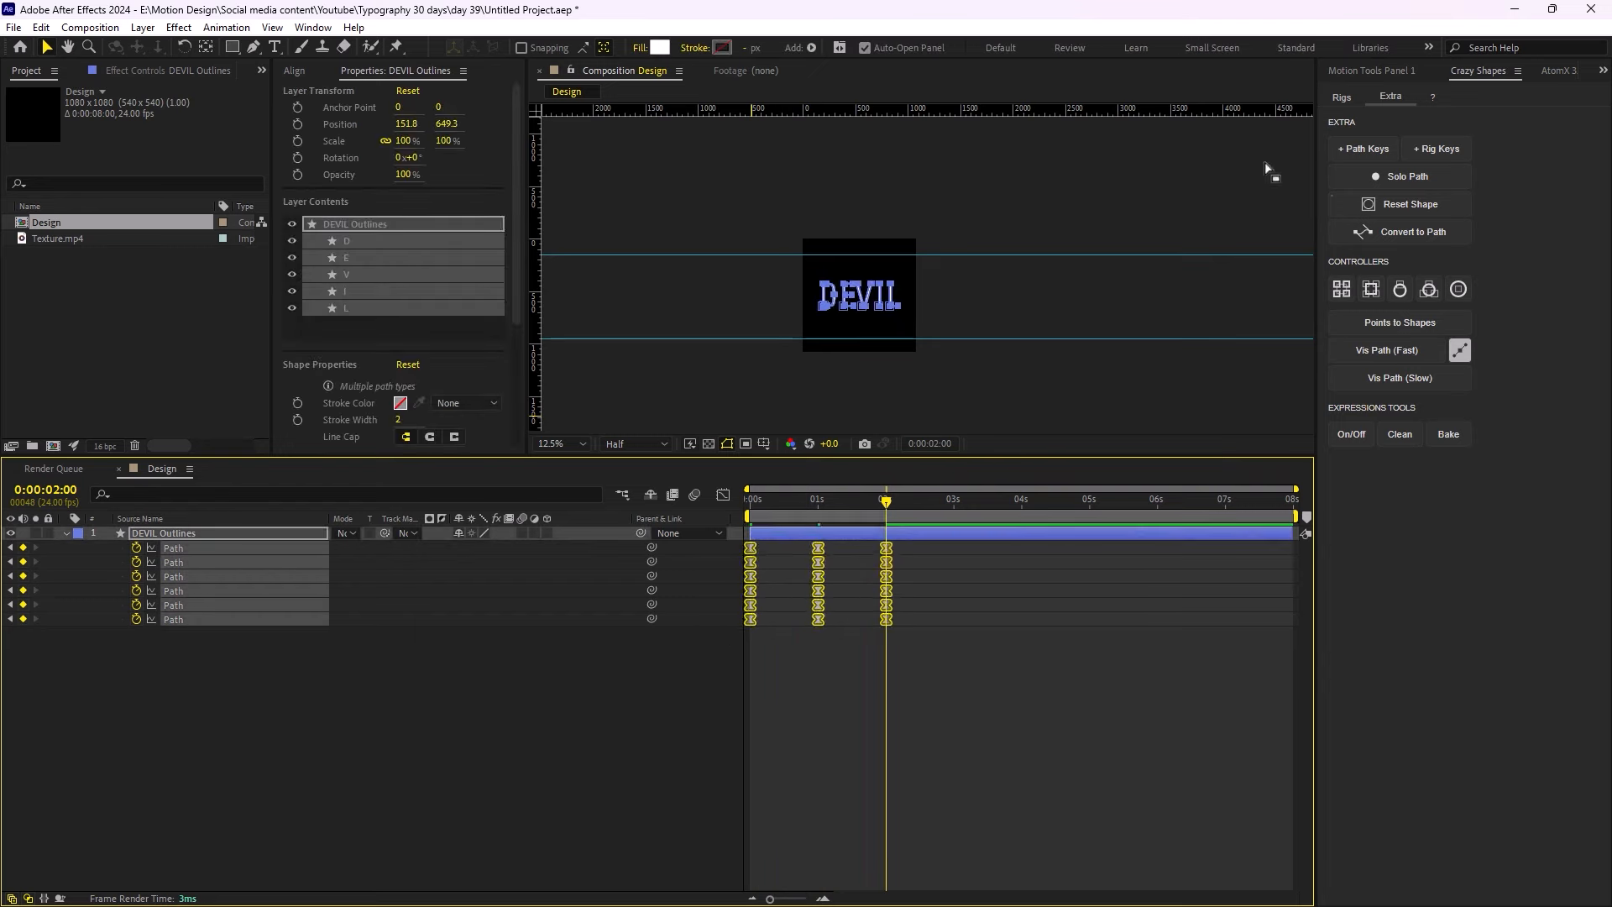
click(1369, 69)
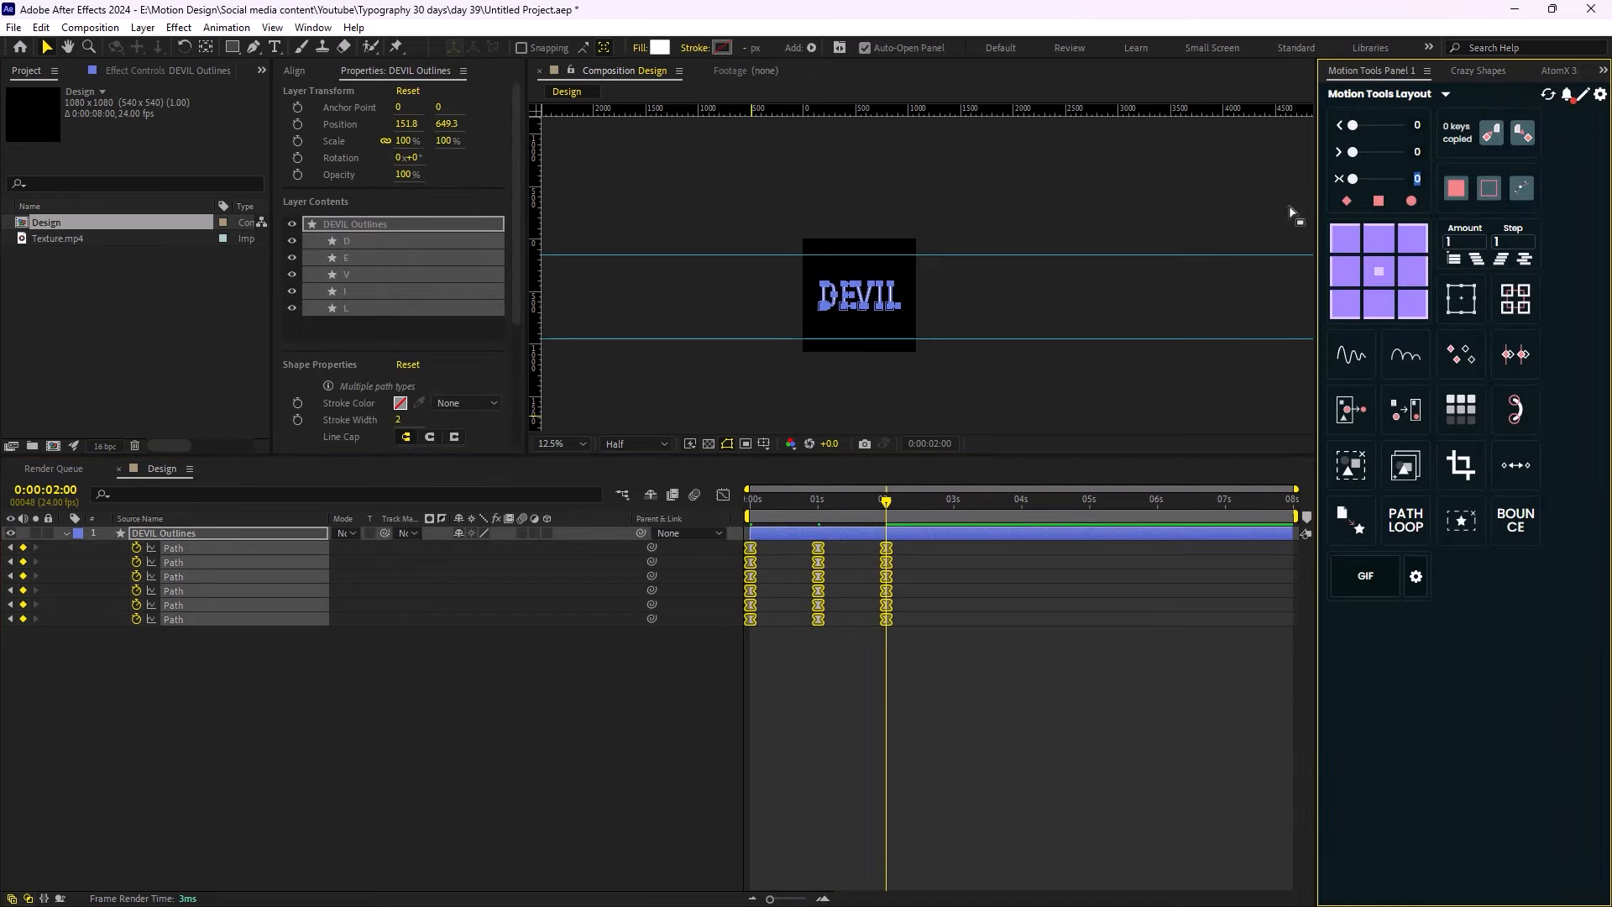
text(90)
click(429, 677)
- Play the eased morph from the beginning to check its timing
key(Home)
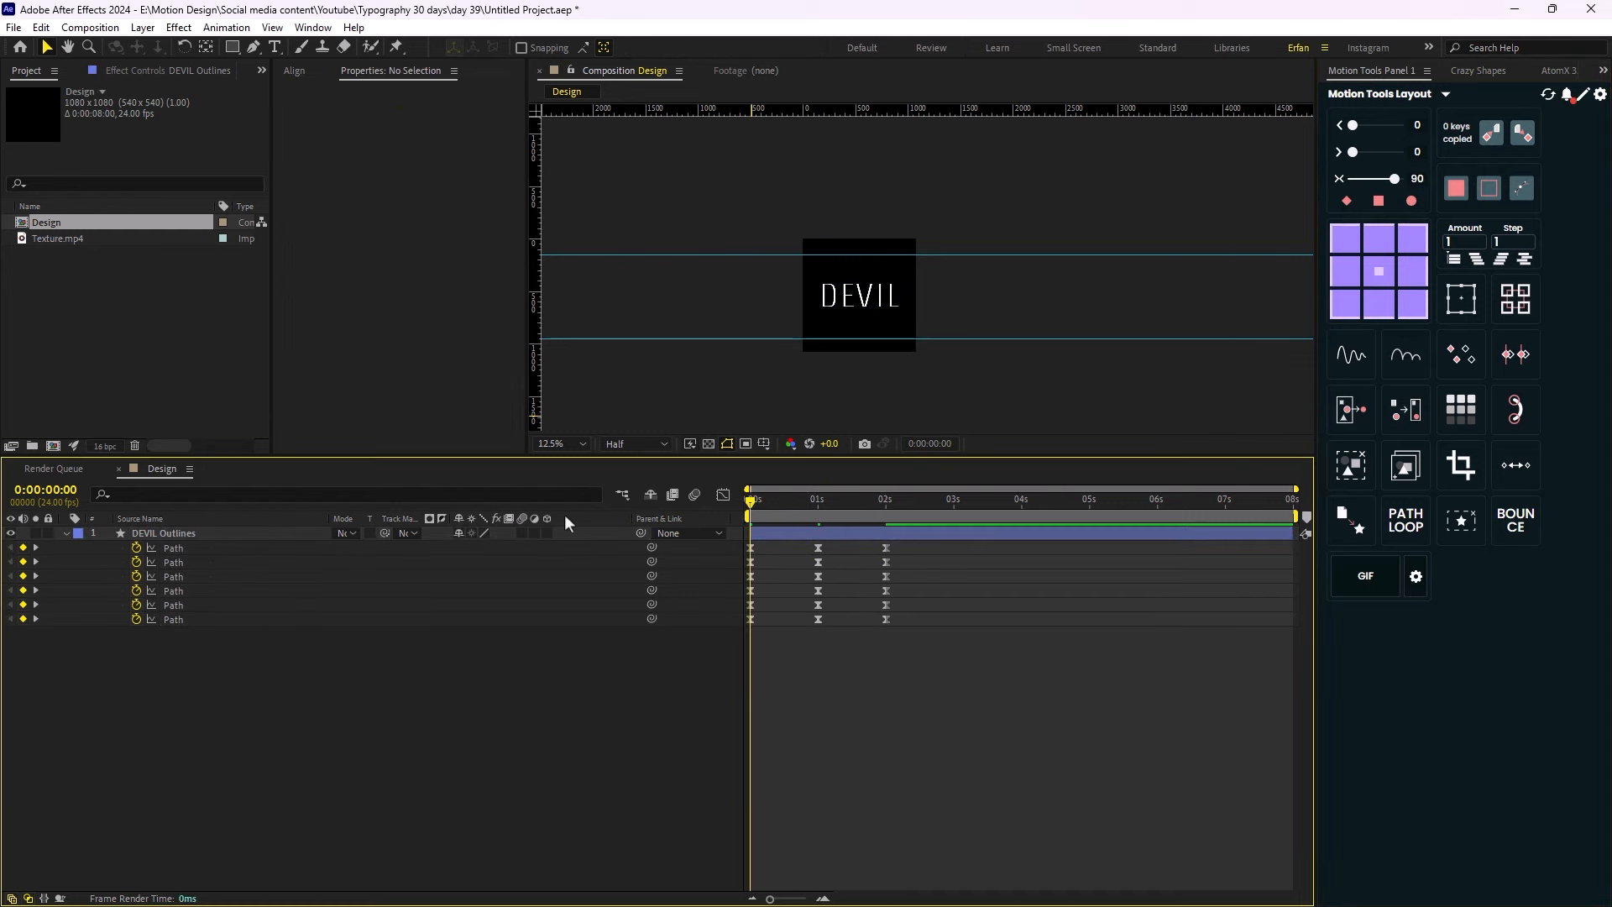
key(space)
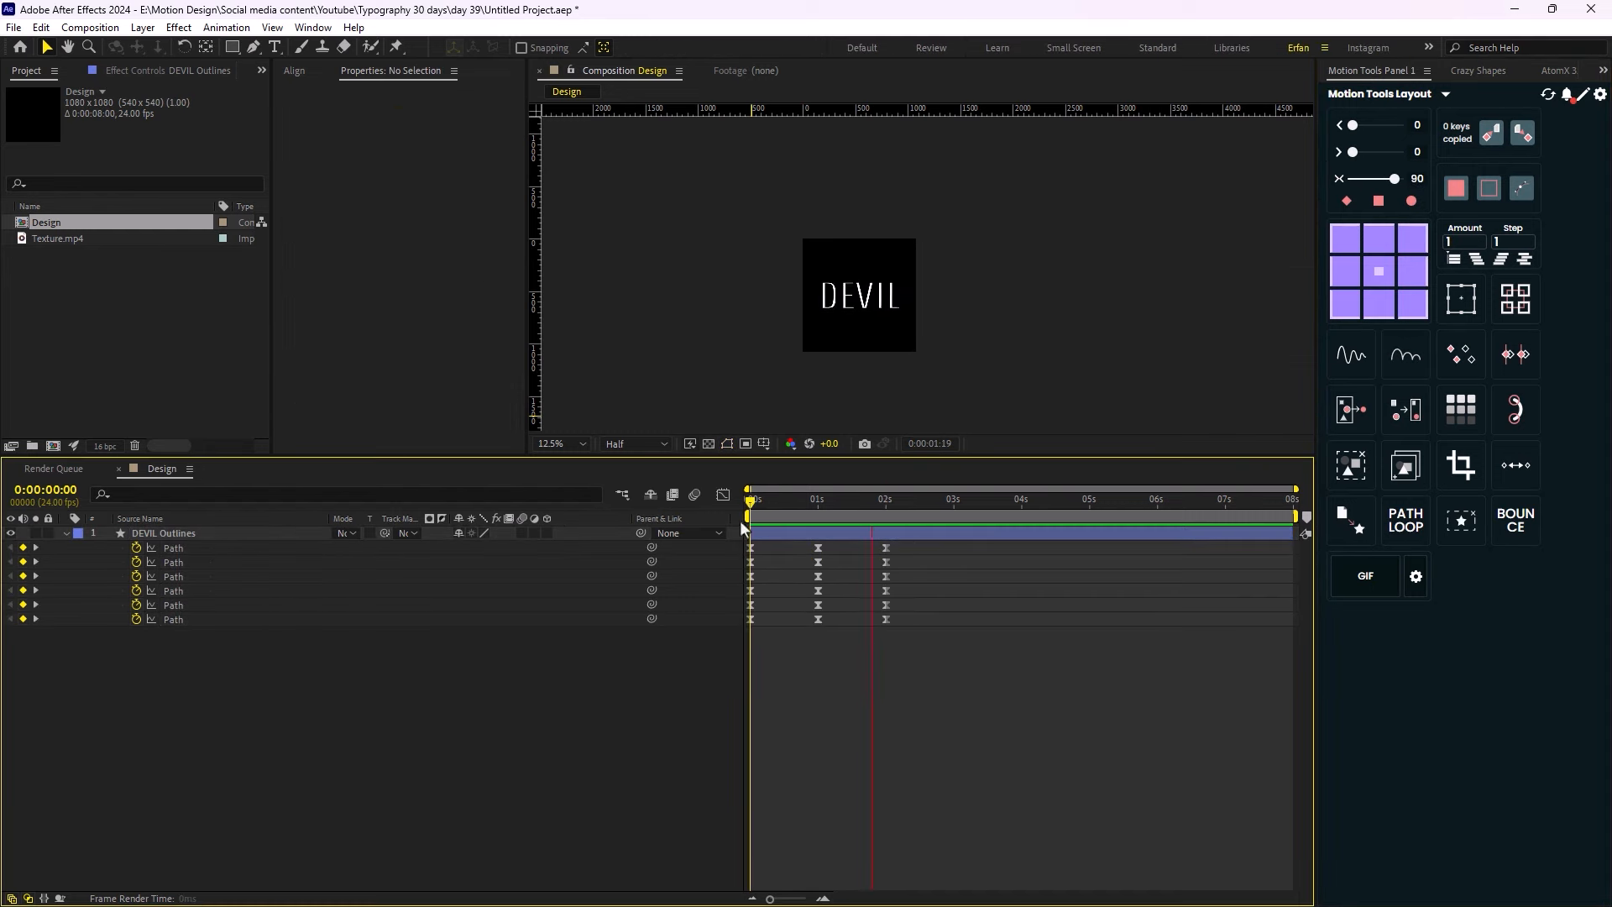
key(space)
- Repeat the morph through the 8-second composition by pasting copies of the path keyframes at 2 s and 4 s
drag(902, 501, 700, 686)
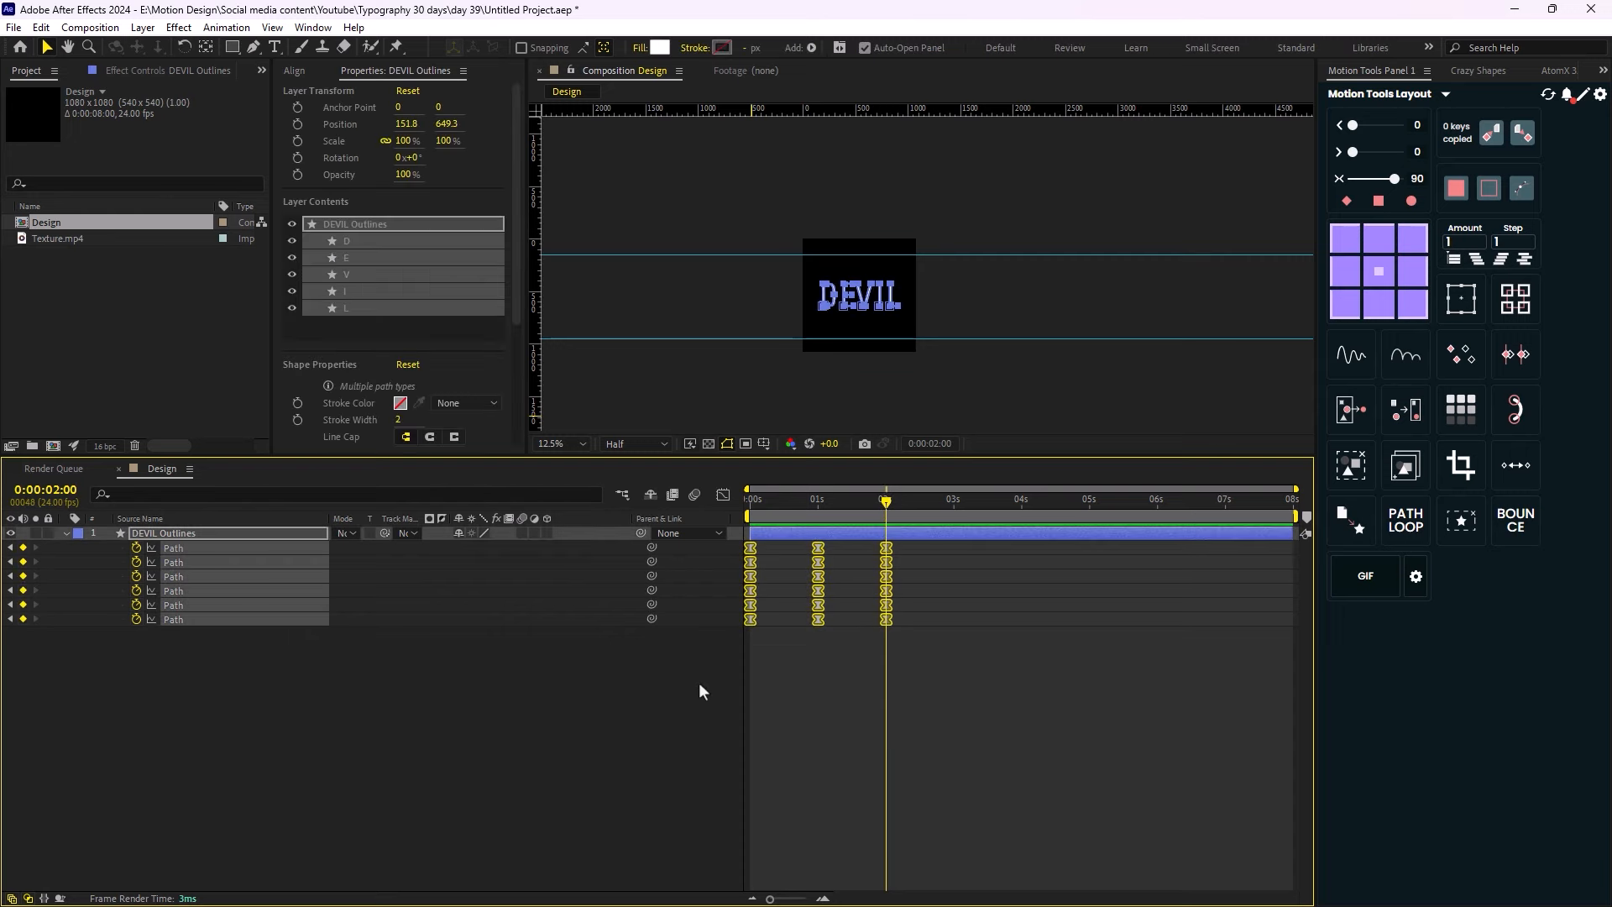
key(ctrl+v)
drag(888, 503, 732, 684)
click(1055, 541)
key(ctrl+c)
key(ctrl+v)
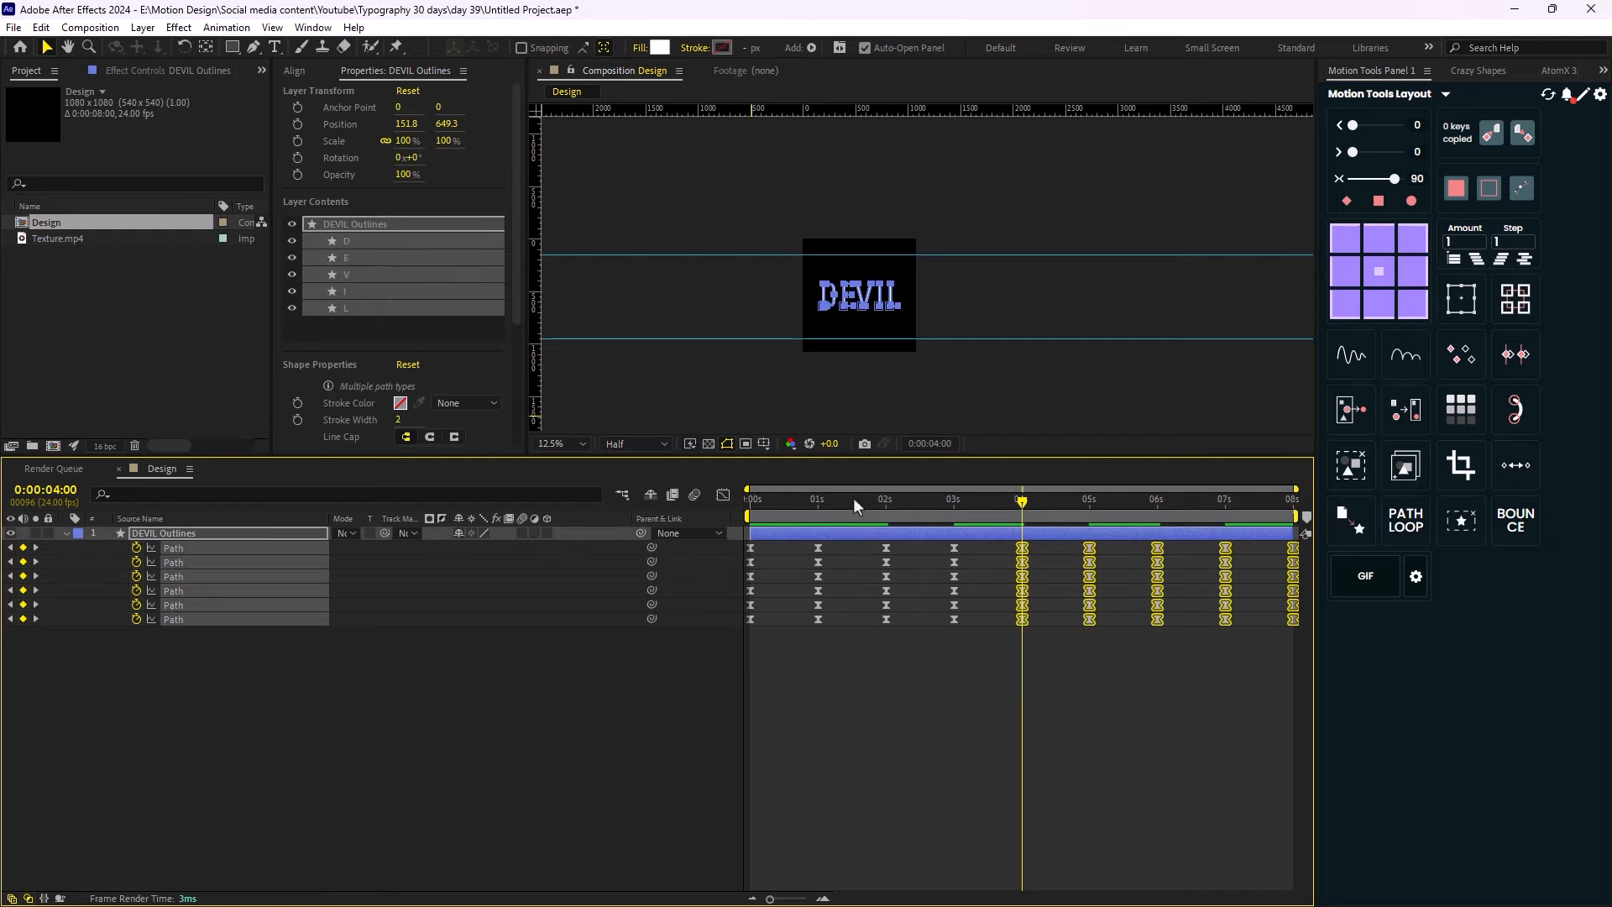
click(629, 732)
- Remove both horizontal guides from the composition view
scroll(897, 295, up, 2)
scroll(898, 303, down, 2)
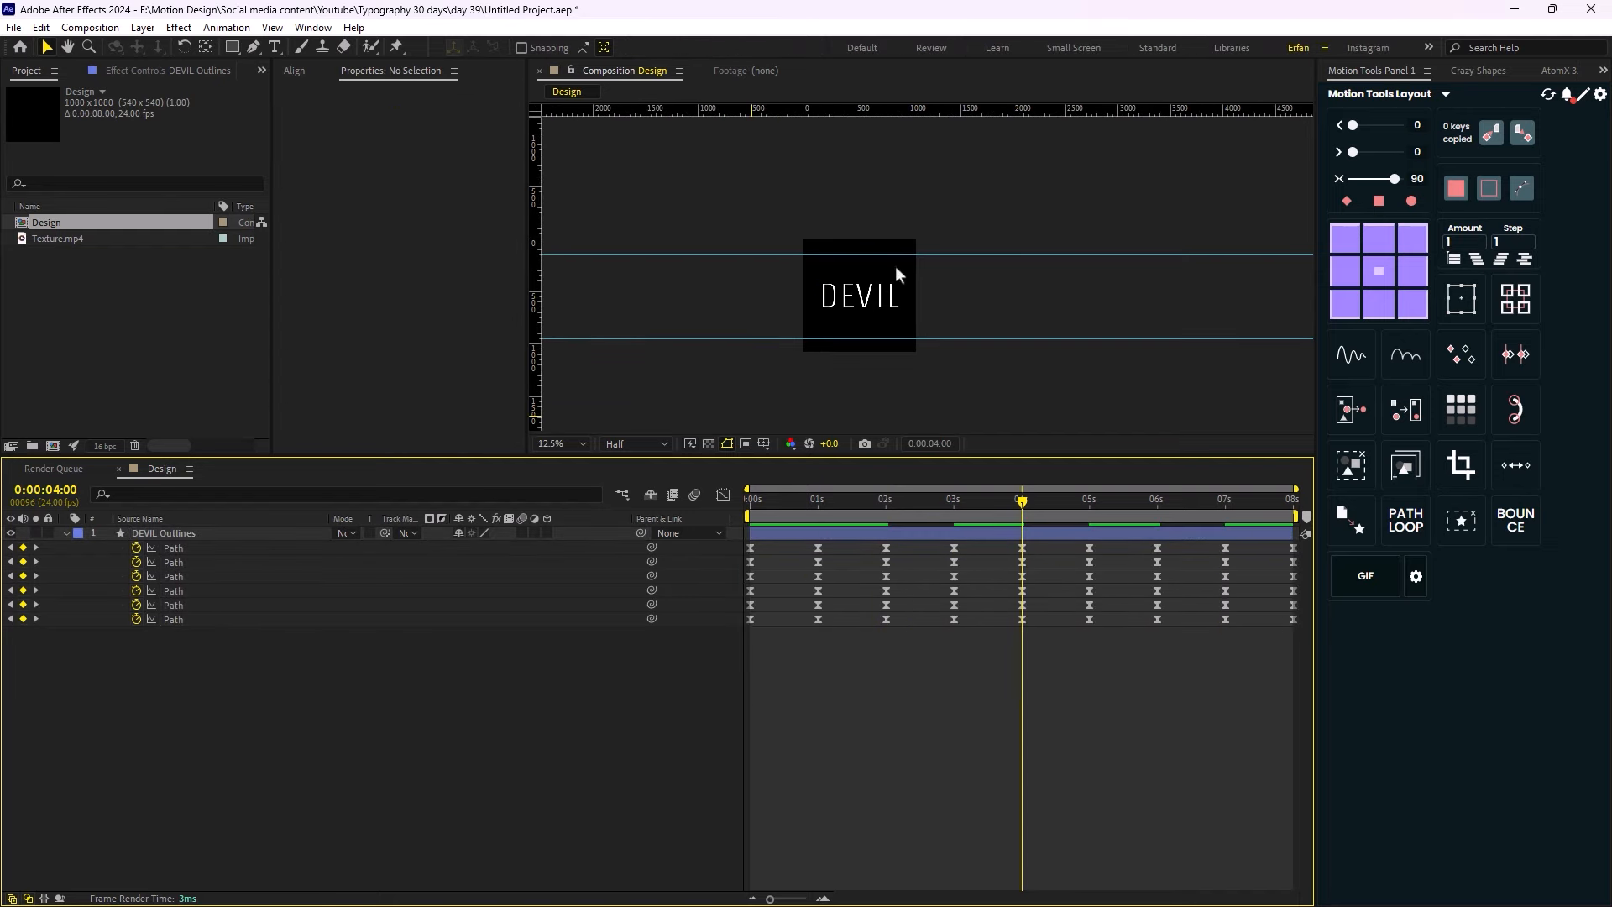
drag(914, 255, 965, 111)
drag(1021, 338, 1020, 492)
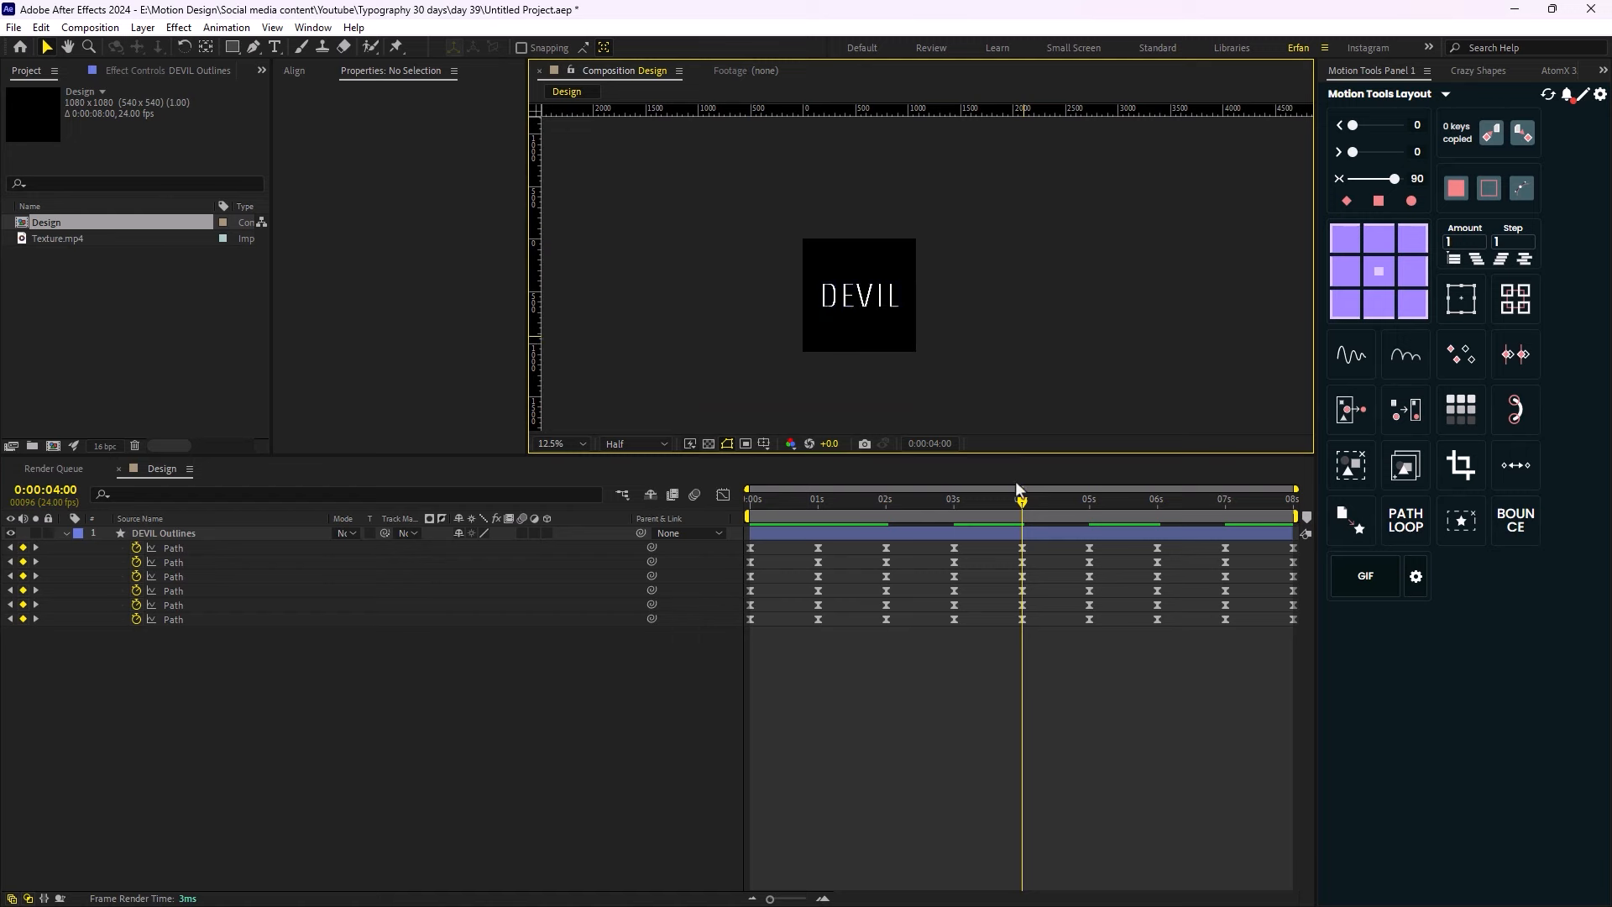
- Preview the full looping DEVIL animation from the start
key(comma)
click(621, 517)
key(Home)
key(space)
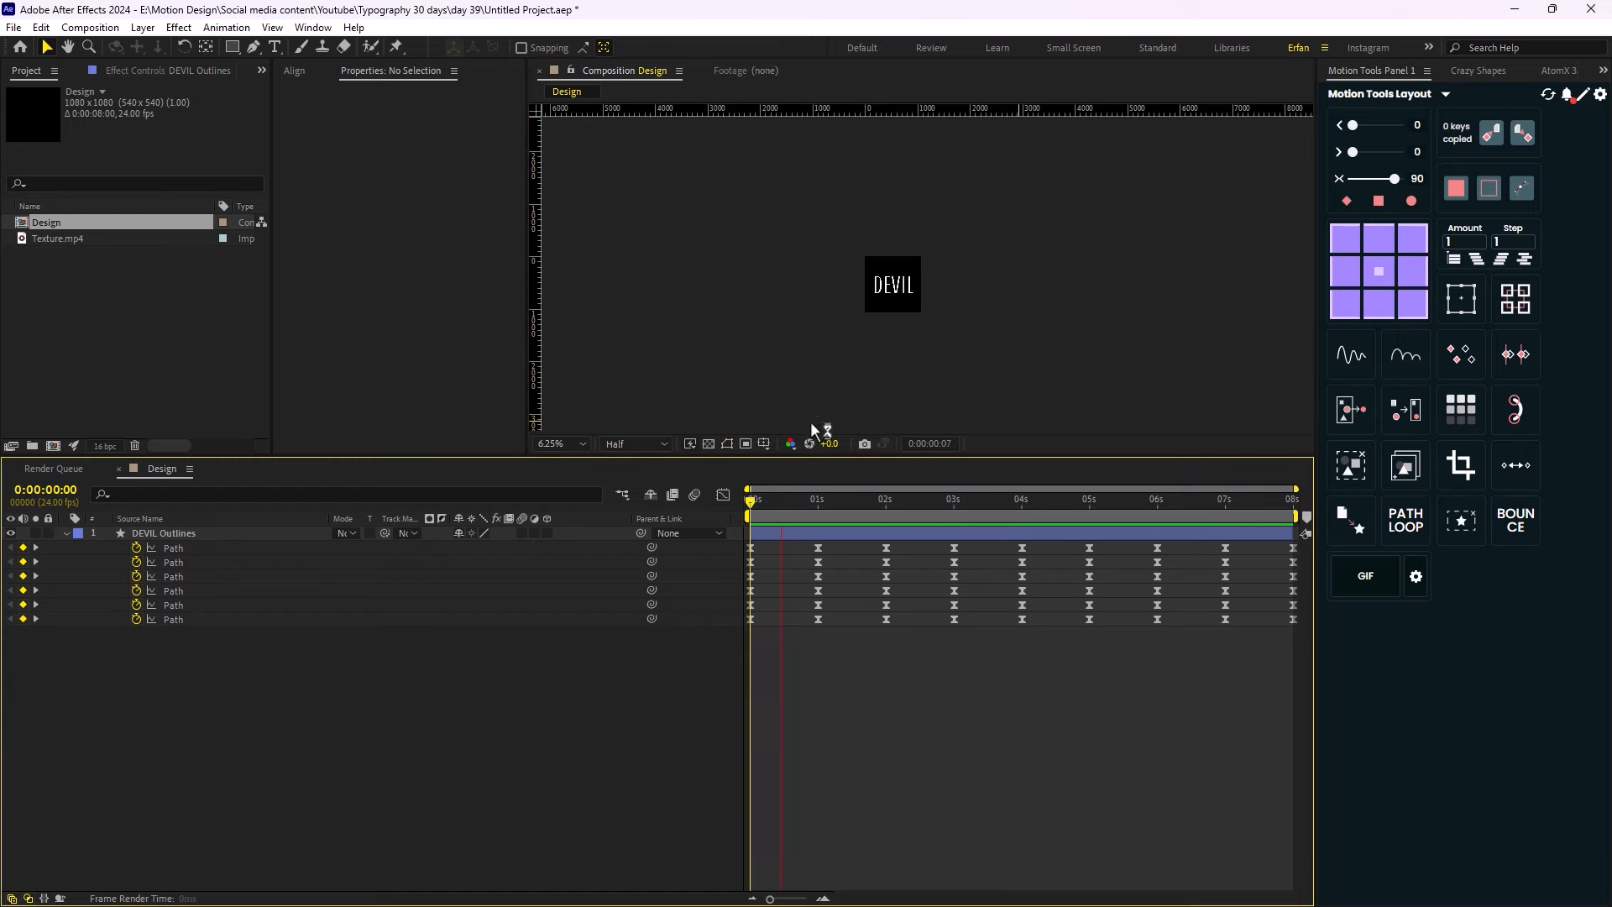
key(period)
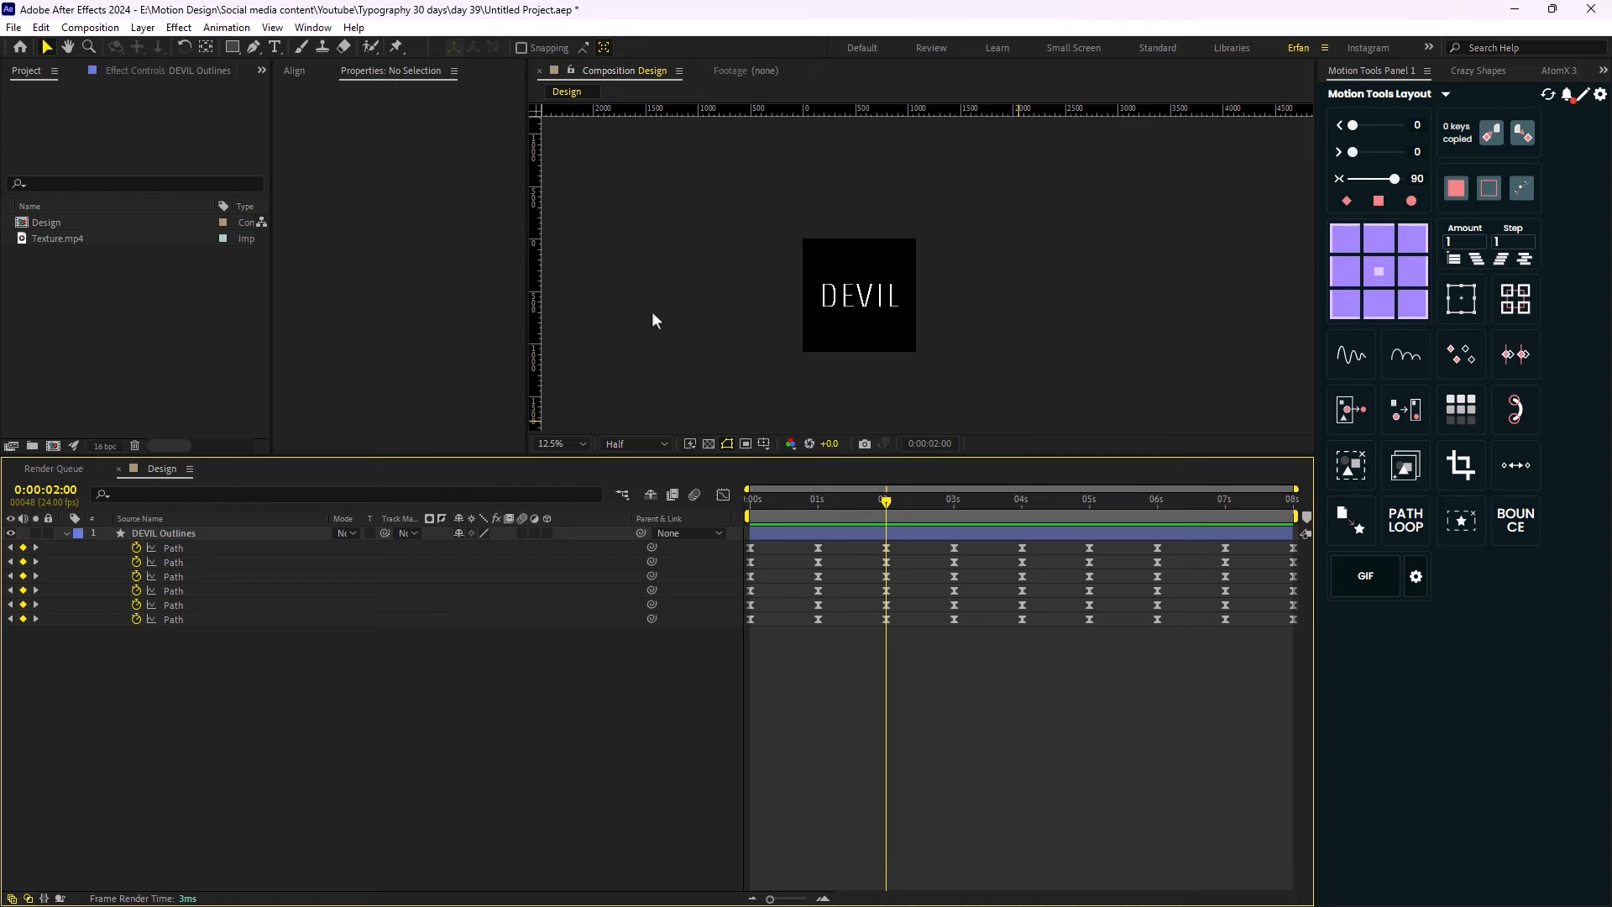
- Create a 1080 x 1080, 24 fps, 8-second composition named Fx and place the Design composition in it
right_click(175, 342)
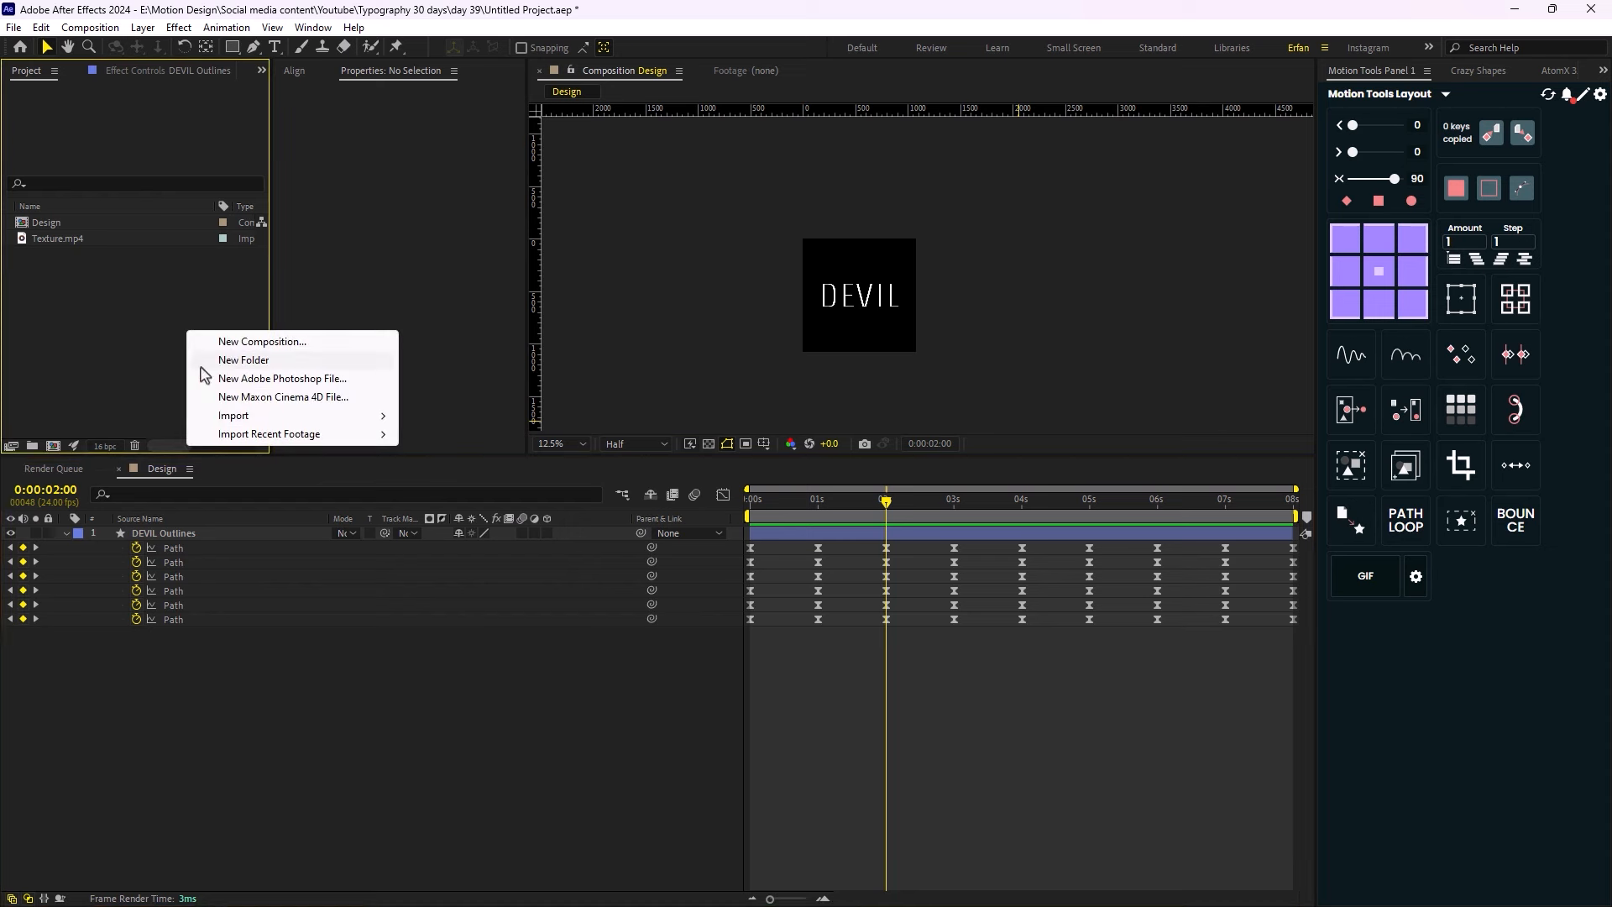
click(471, 636)
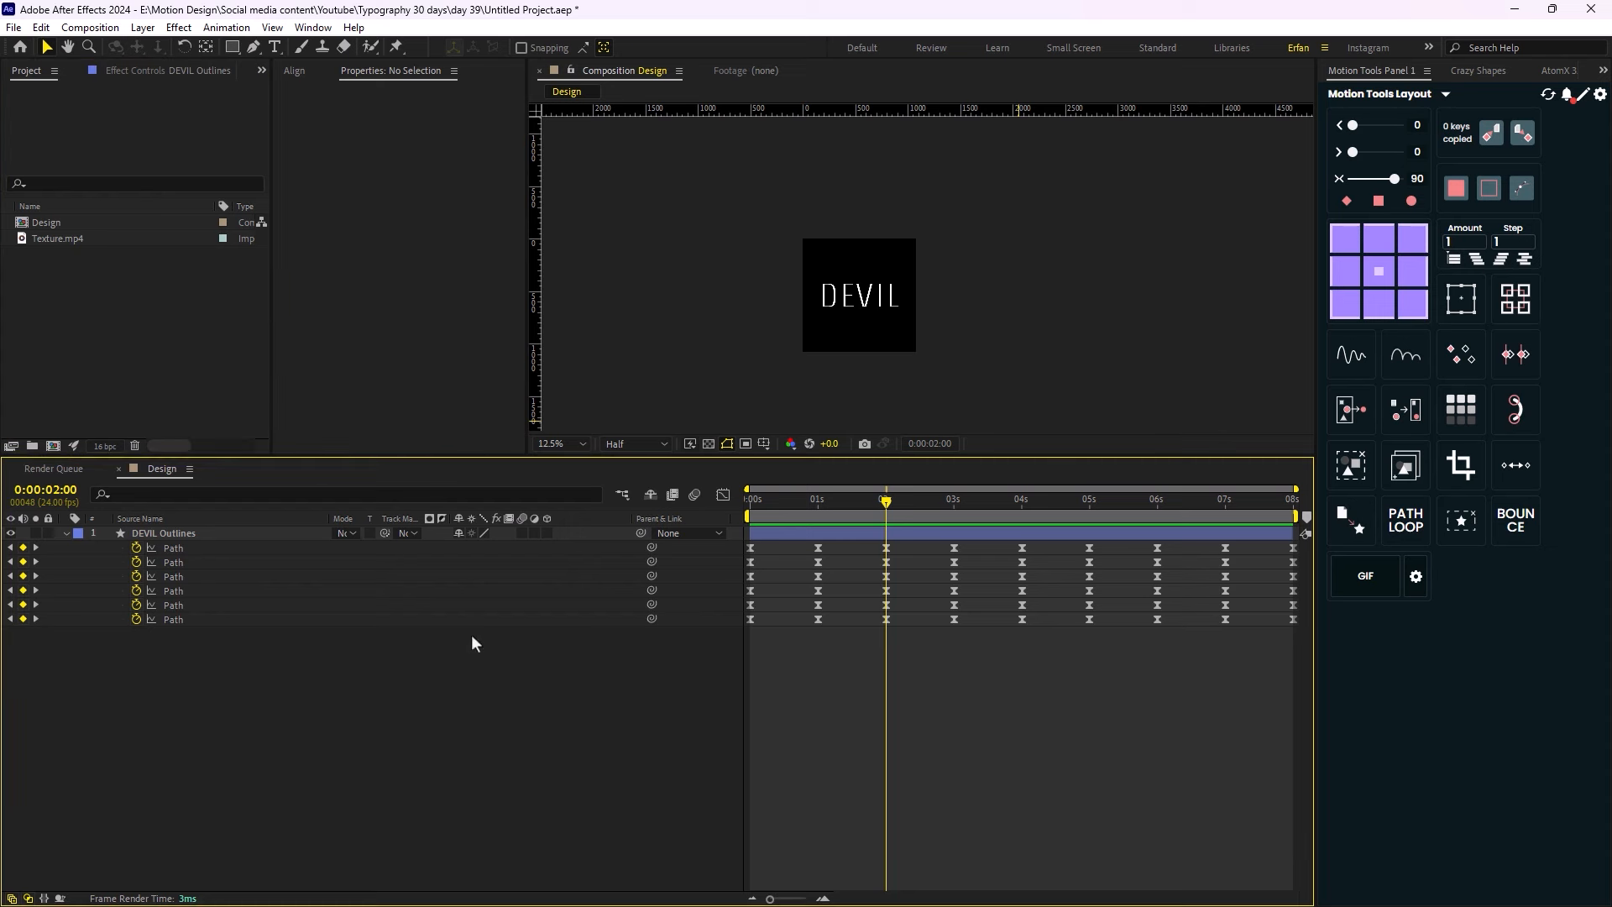
right_click(189, 320)
click(265, 329)
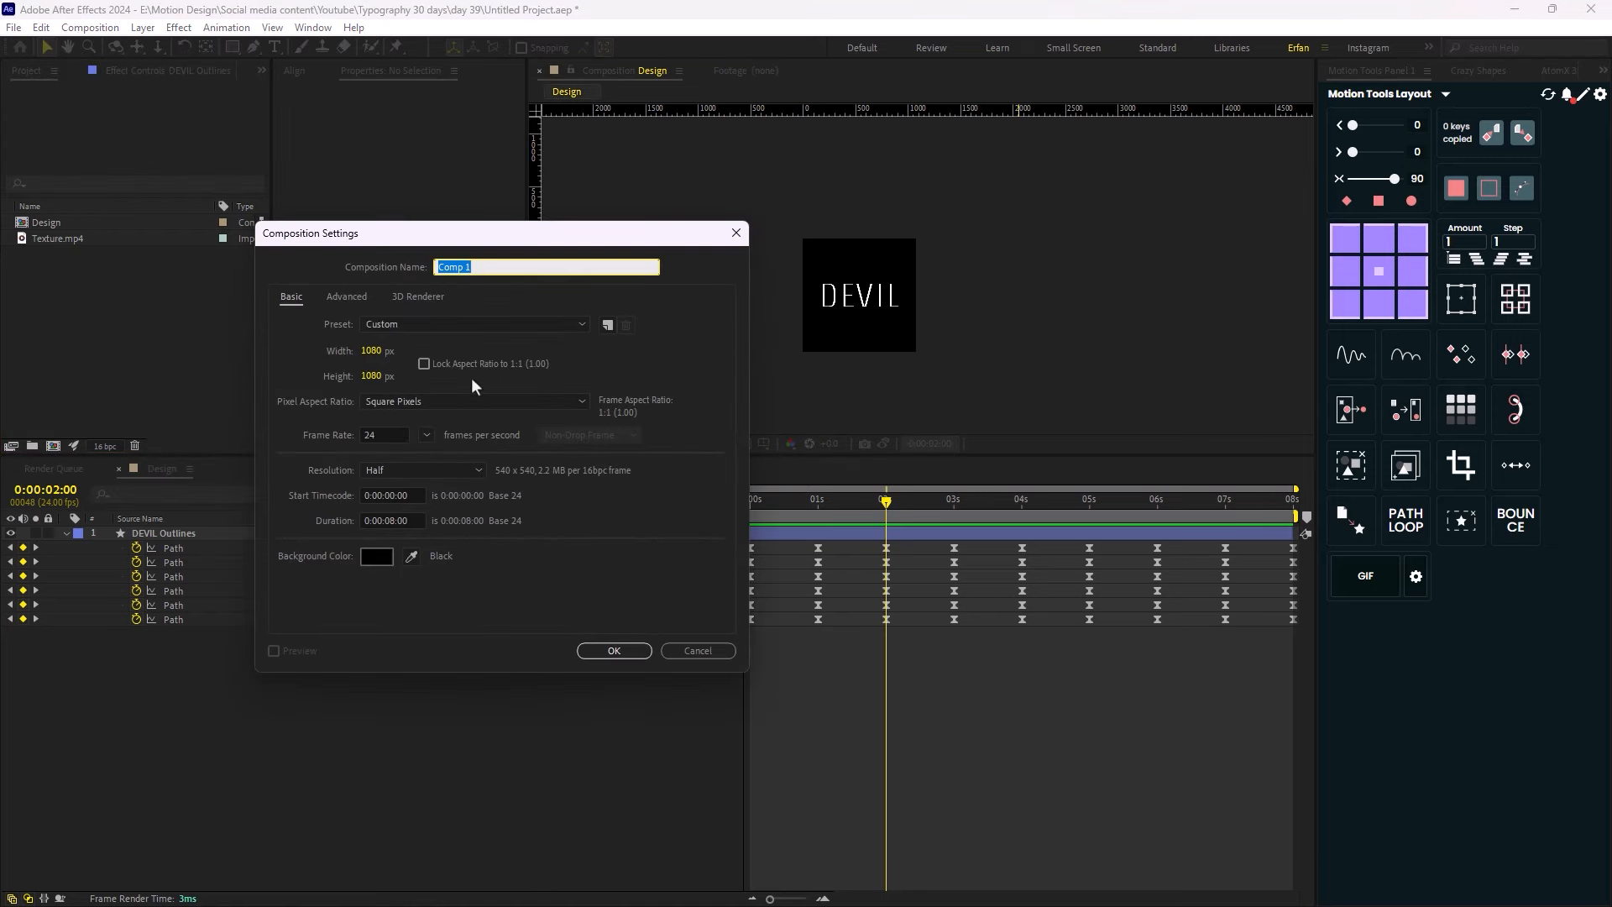
text(Fx)
click(618, 650)
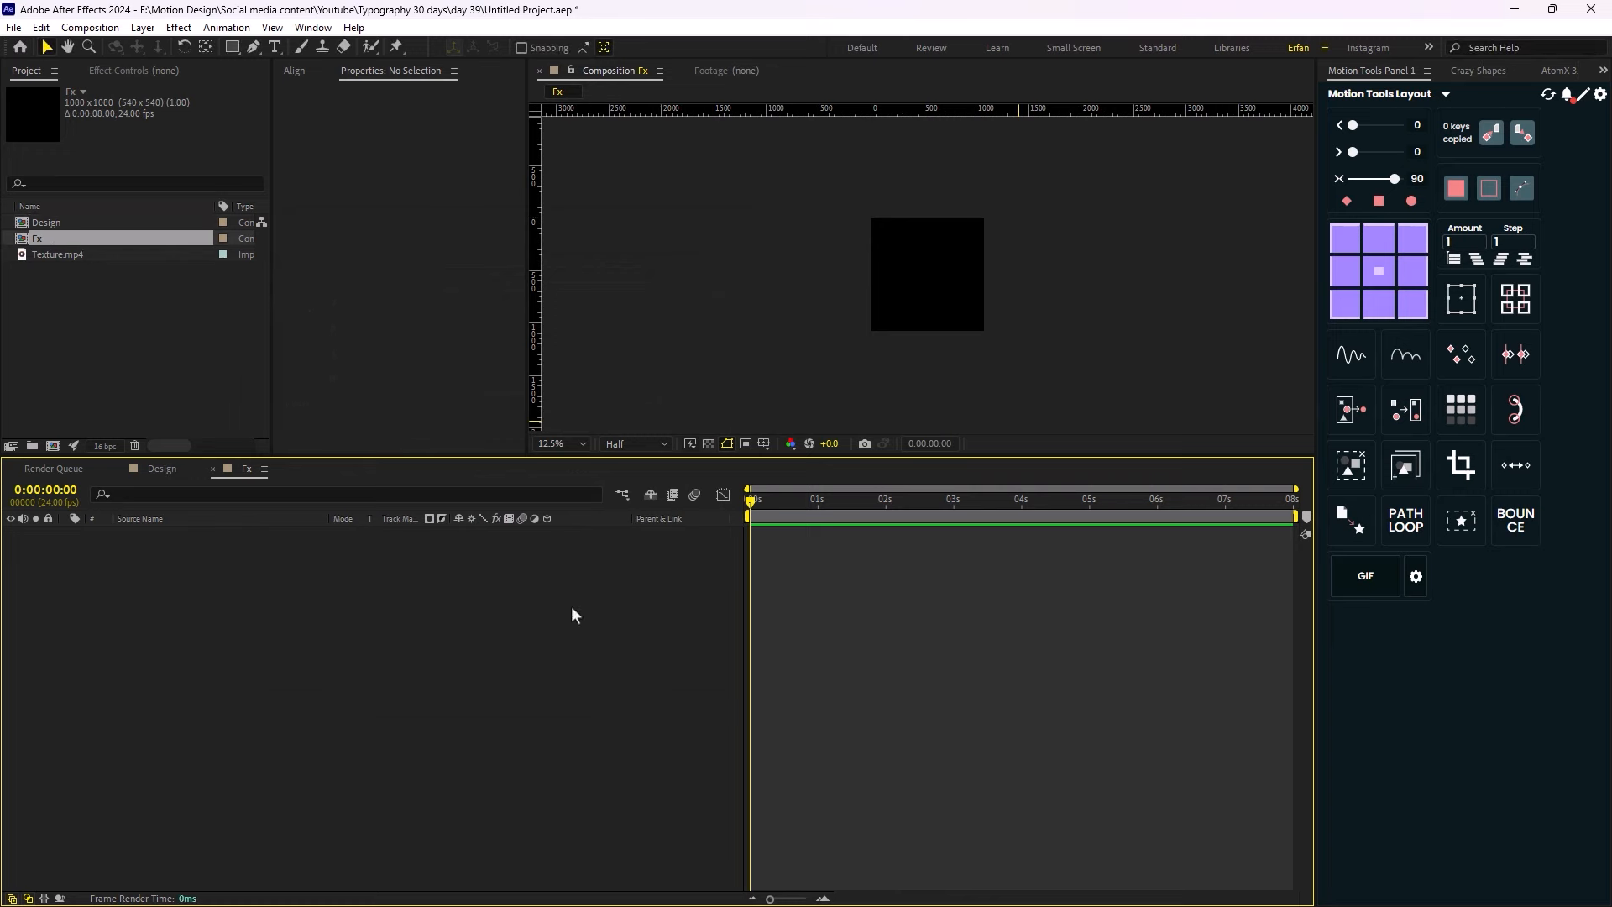
click(152, 321)
drag(64, 222, 218, 646)
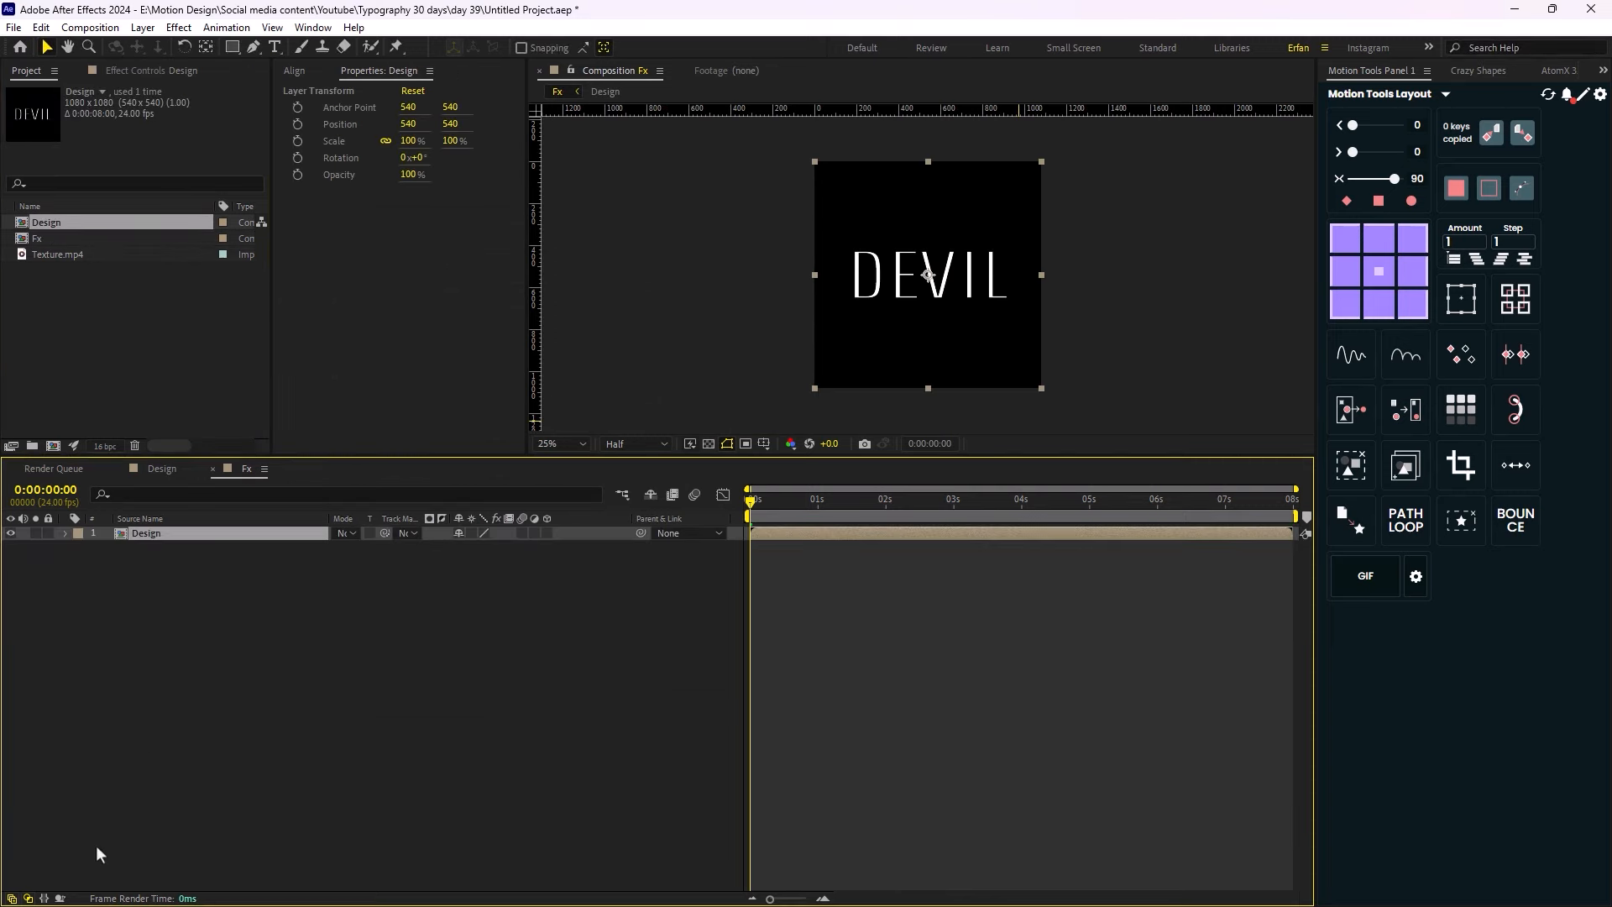
- Add a 1080 x 1080 solid named "Displacment Map" above the Design layer in the Fx composition
right_click(384, 643)
mouse_move(463, 655)
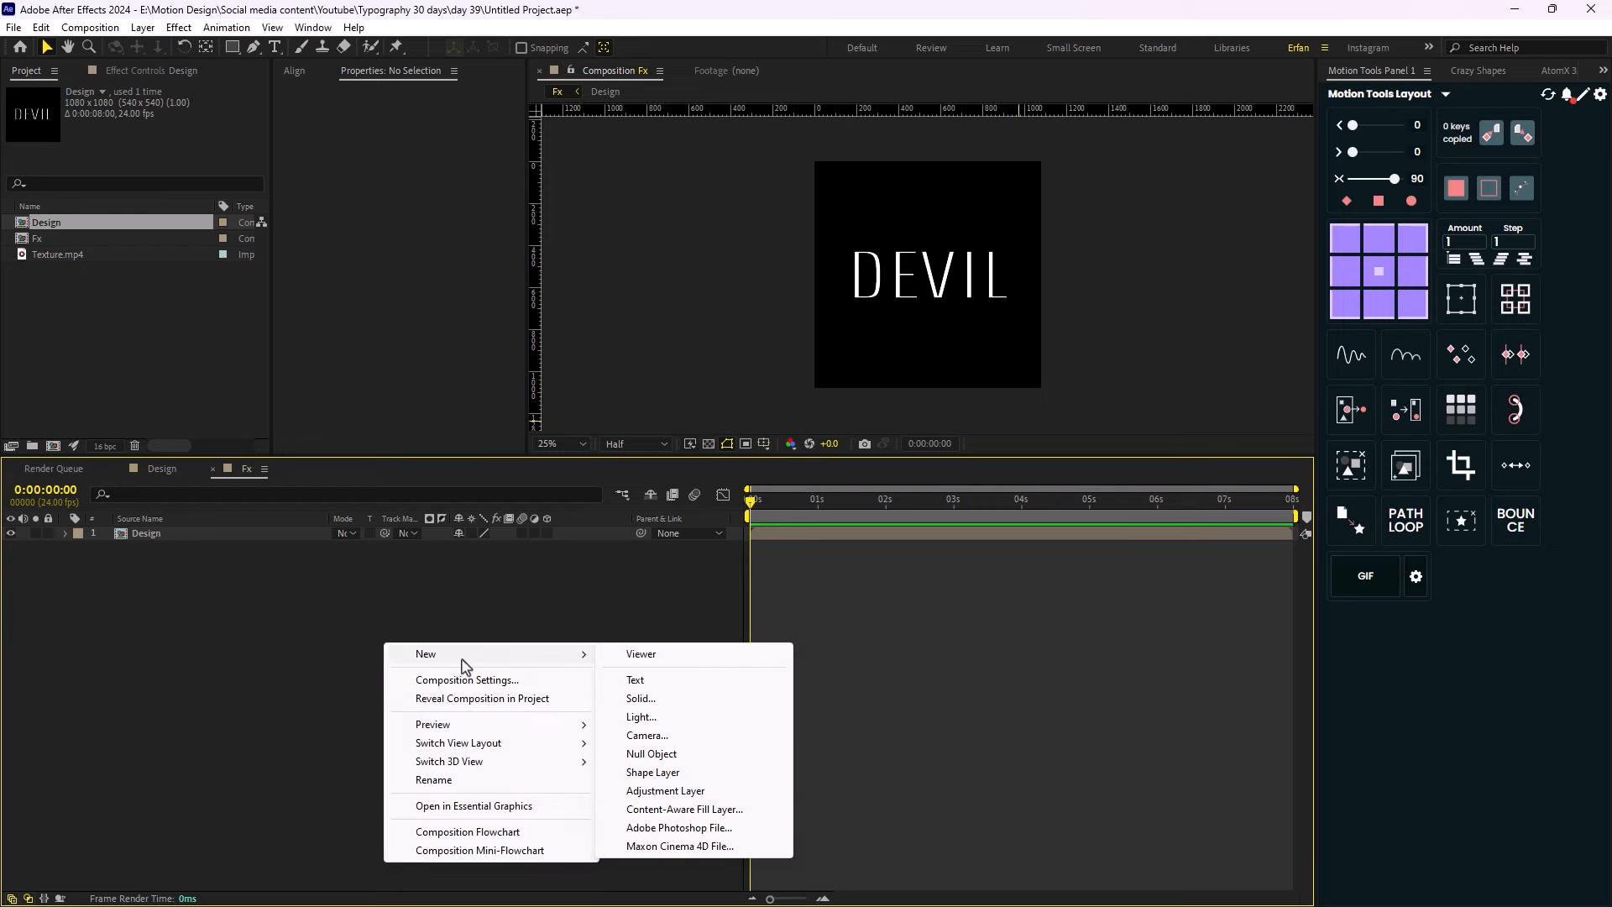
click(660, 697)
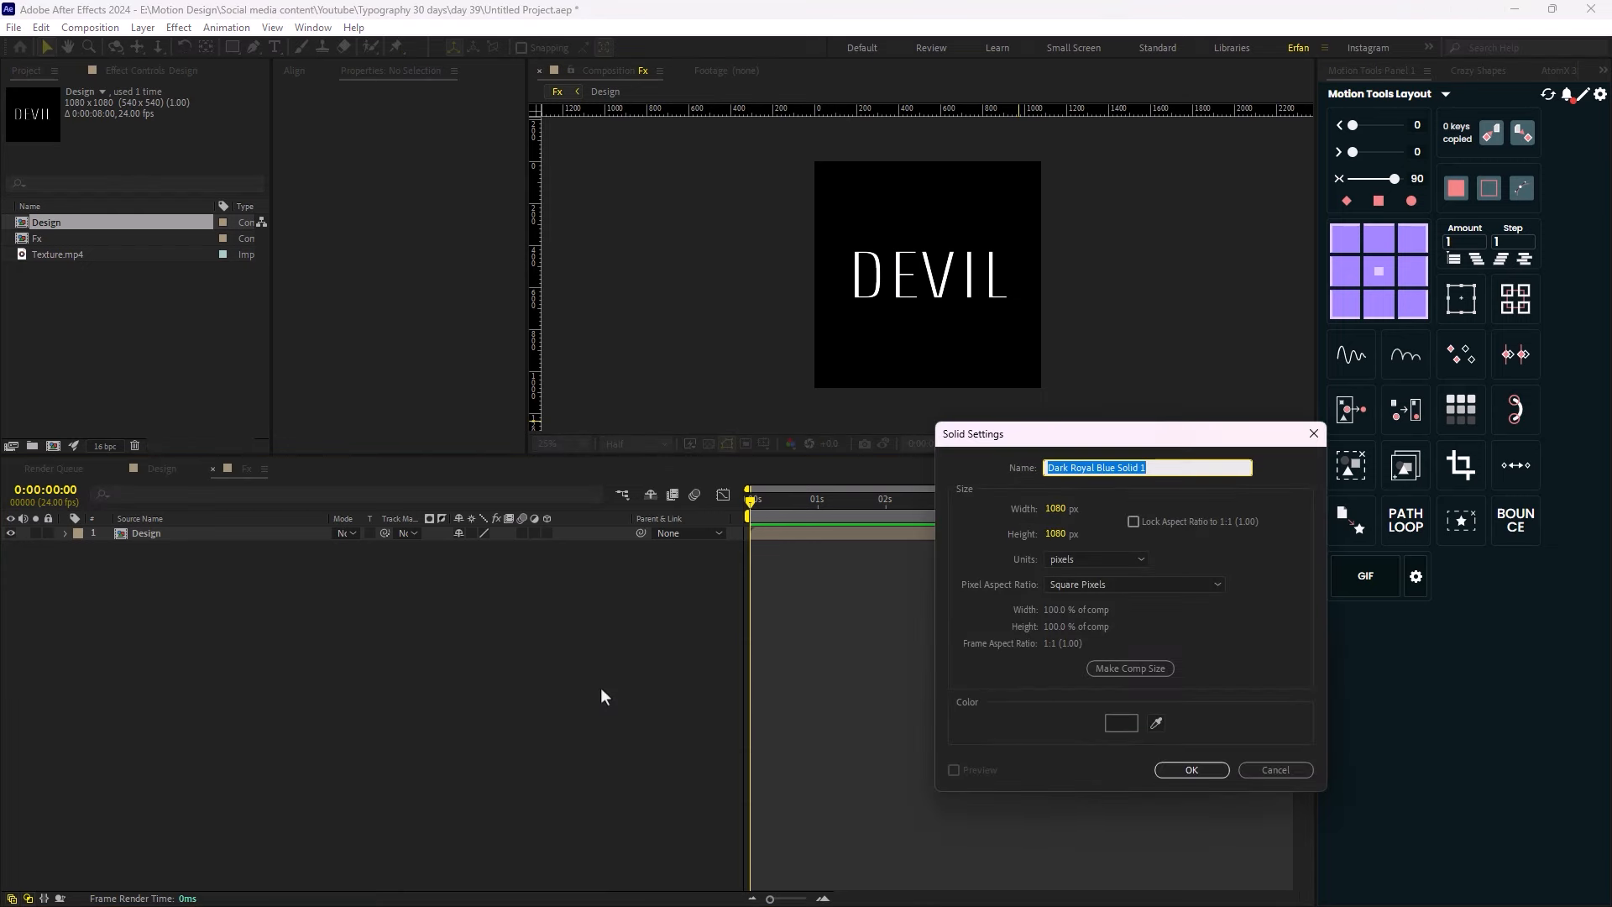
text(Displacment Map)
click(1191, 770)
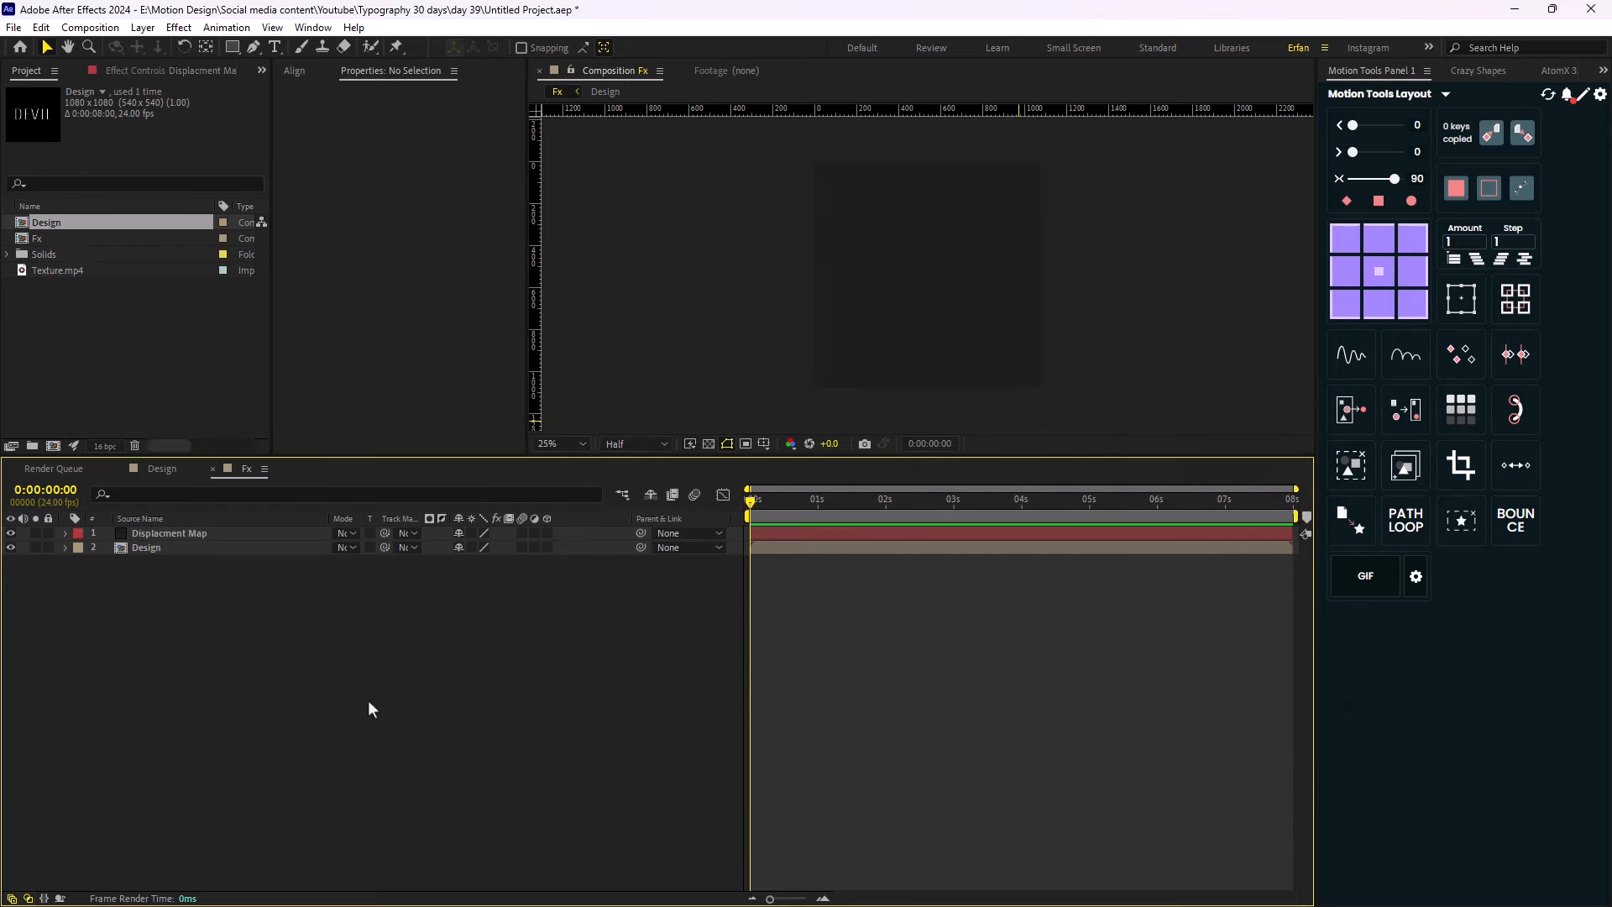